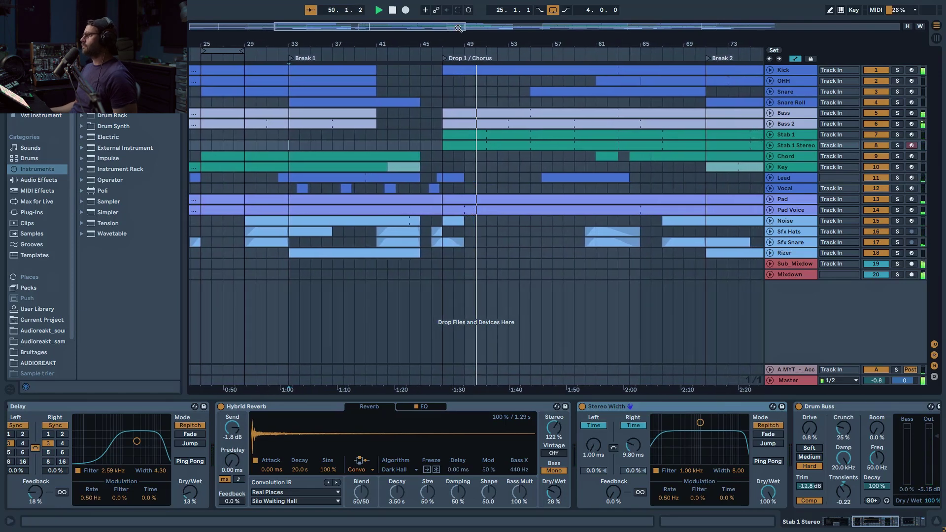
Show the whole arrangement and view the device chains of the Chord, Key and Vocal tracks.
{"action": "left_click_drag", "start_coordinate": [459, 28], "coordinate": [587, 31]}
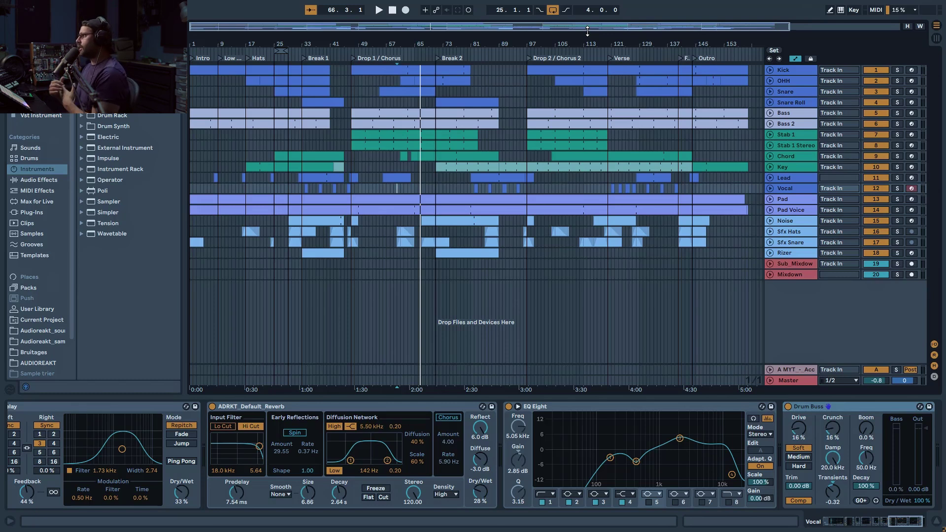
{"action": "left_click", "coordinate": [795, 156]}
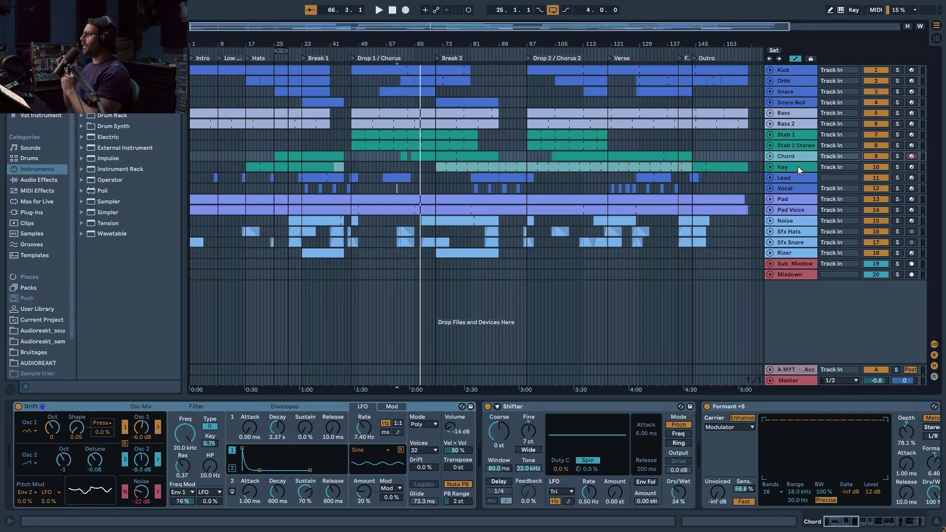
{"action": "left_click", "coordinate": [797, 167]}
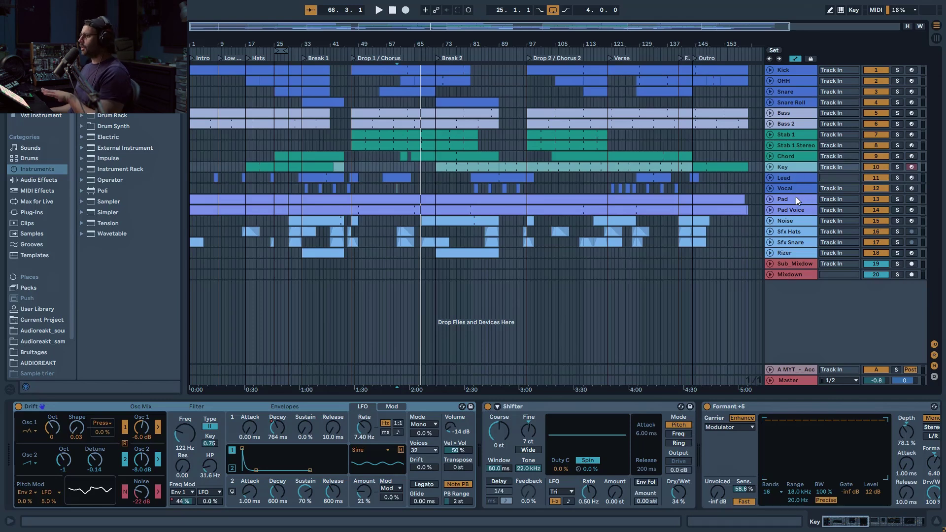
{"action": "left_click", "coordinate": [795, 189]}
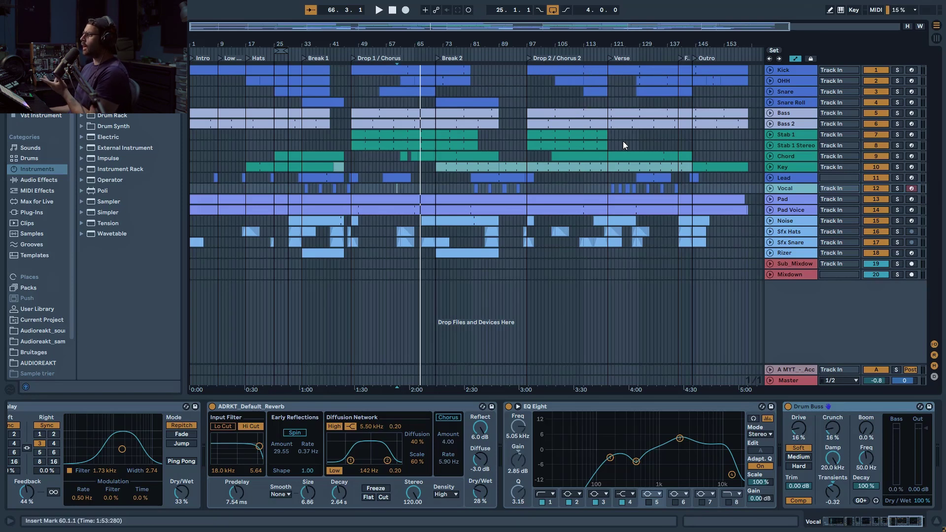
{"action": "scroll", "coordinate": [673, 85], "scroll_direction": "up", "scroll_amount": 2}
{"action": "scroll", "coordinate": [522, 87], "scroll_direction": "down", "scroll_amount": 3}
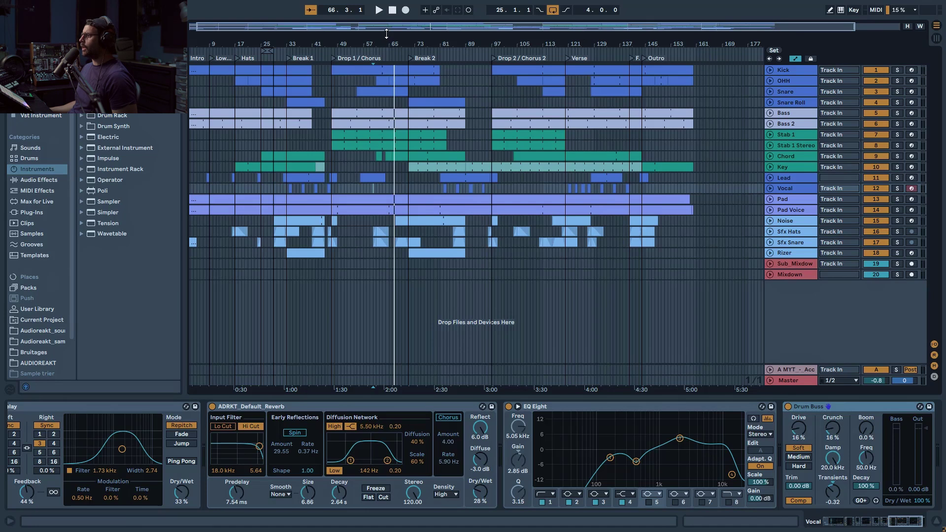
{"action": "left_click_drag", "start_coordinate": [387, 33], "coordinate": [396, 85]}
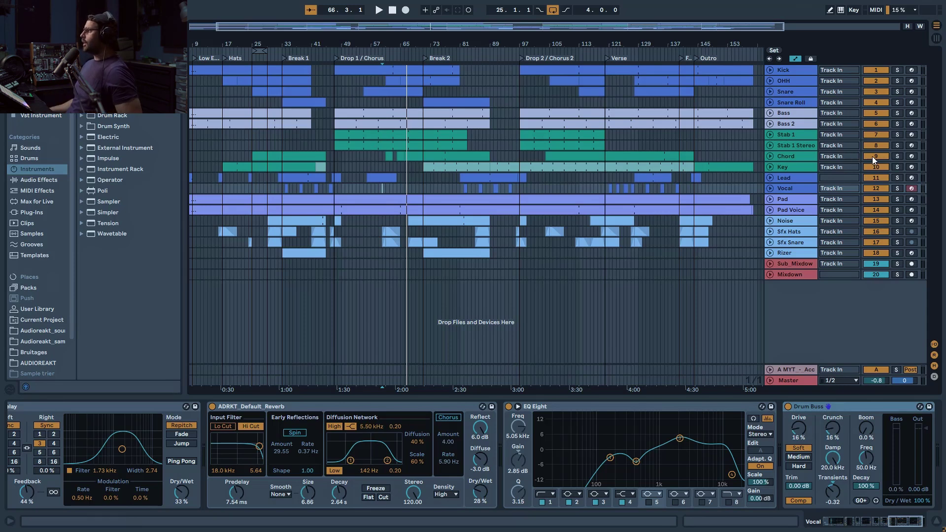
Solo the Chord and Lead tracks and listen to them at the start of Drop 1 / Chorus.
{"action": "left_click", "coordinate": [897, 157]}
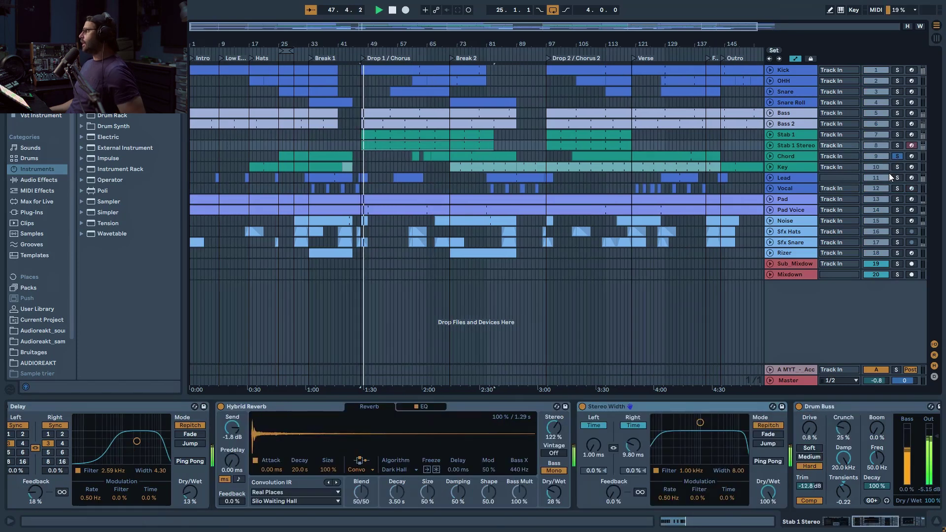
{"action": "left_click", "coordinate": [898, 178]}
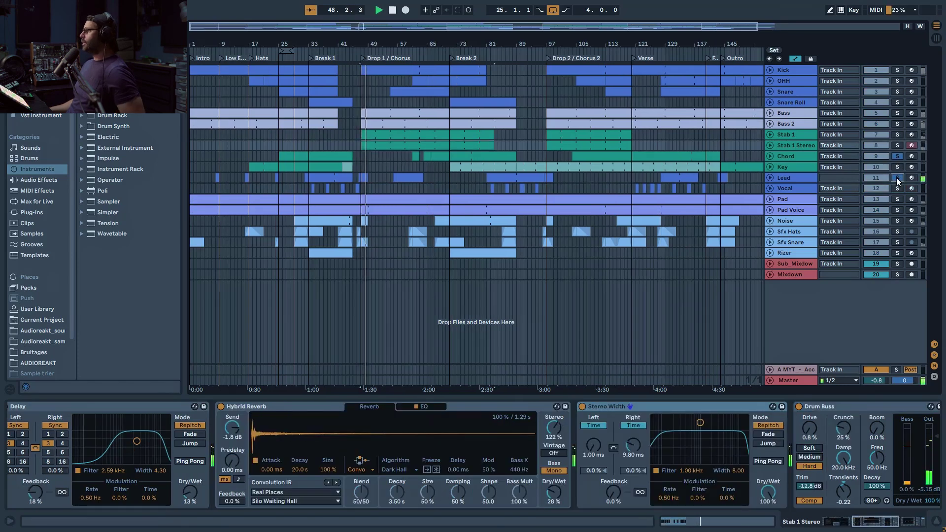
{"action": "key", "text": "space"}
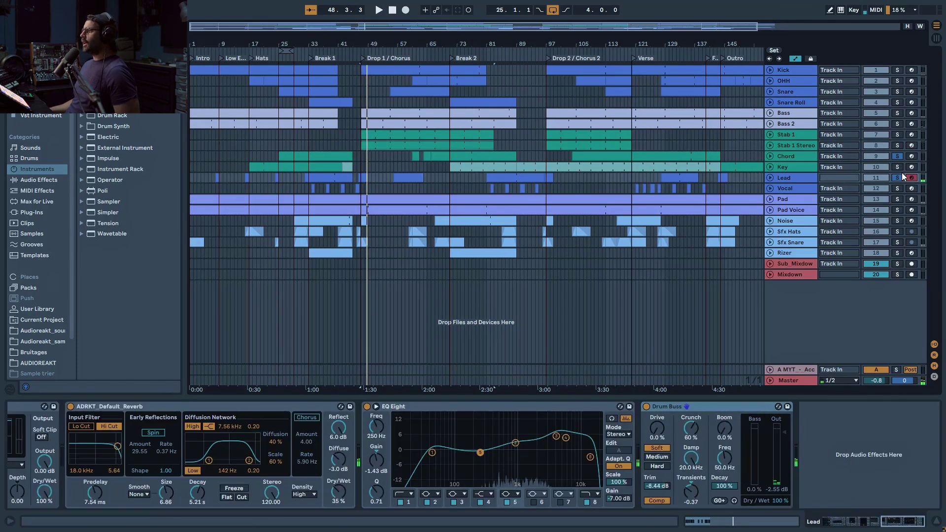
Bring the Intro into view and play the arrangement from bar 1.
{"action": "left_click_drag", "start_coordinate": [276, 44], "coordinate": [276, 94]}
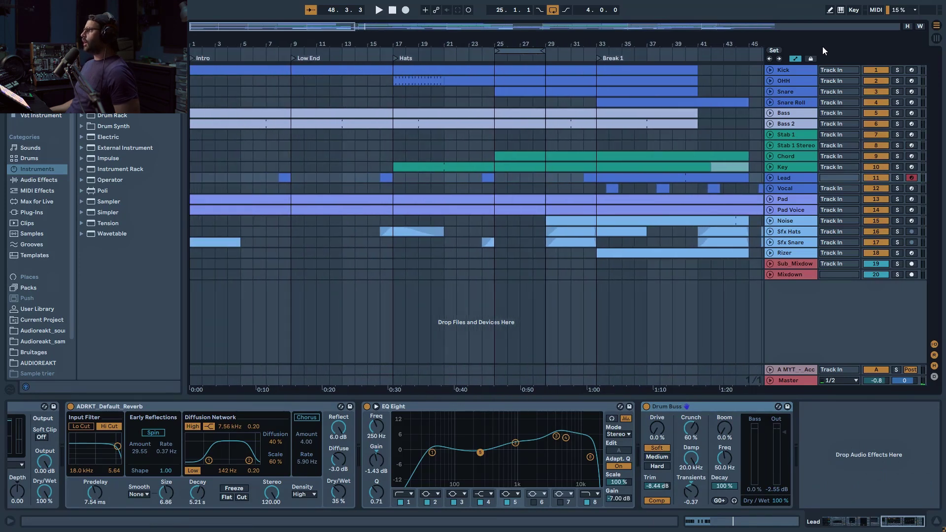
{"action": "key", "text": "Home"}
{"action": "left_click", "coordinate": [379, 11]}
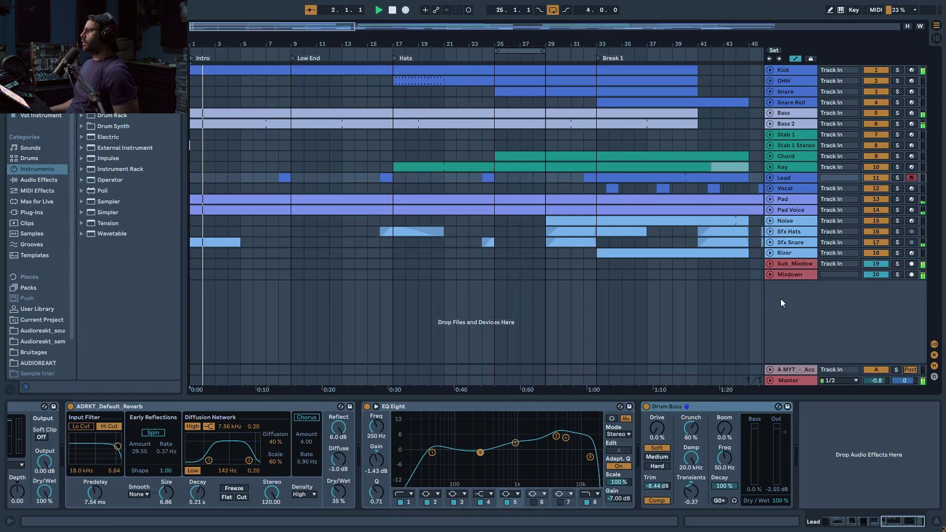
Unfold the Mixdown track and display its EQ Eight Device On automation above the Rizer rack's RISER KNOB lane.
{"action": "left_click", "coordinate": [795, 275]}
{"action": "left_click", "coordinate": [770, 275]}
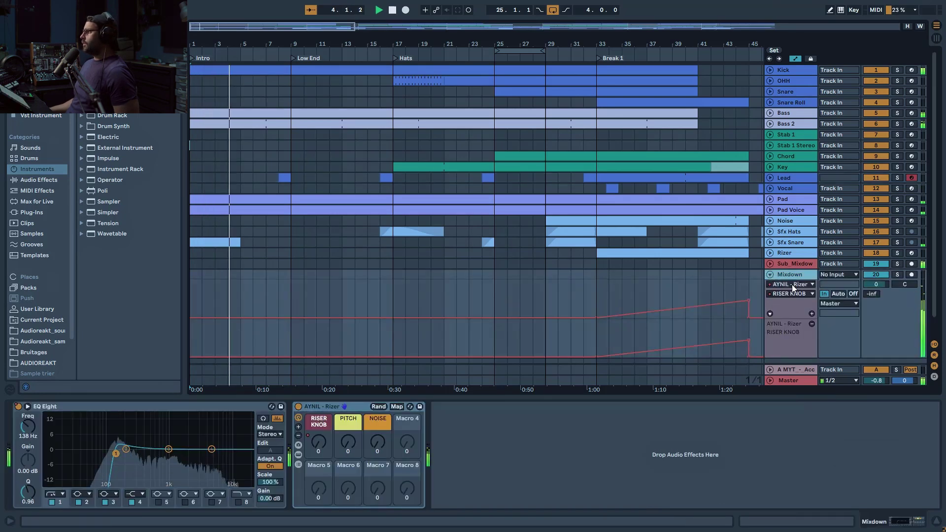
{"action": "scroll", "coordinate": [792, 285], "scroll_direction": "down", "scroll_amount": 2}
{"action": "left_click", "coordinate": [812, 293]}
{"action": "left_click", "coordinate": [807, 274]}
{"action": "left_click", "coordinate": [789, 283]}
{"action": "scroll", "coordinate": [281, 321], "scroll_direction": "up", "scroll_amount": 2}
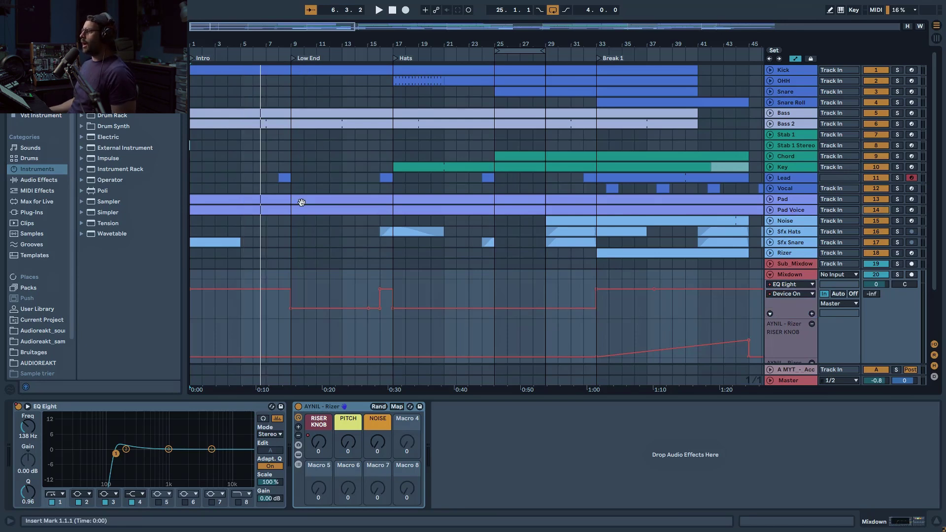
Play the passage from bar 8 into the Low End section, where the EQ Eight automation switches.
{"action": "left_click", "coordinate": [274, 318]}
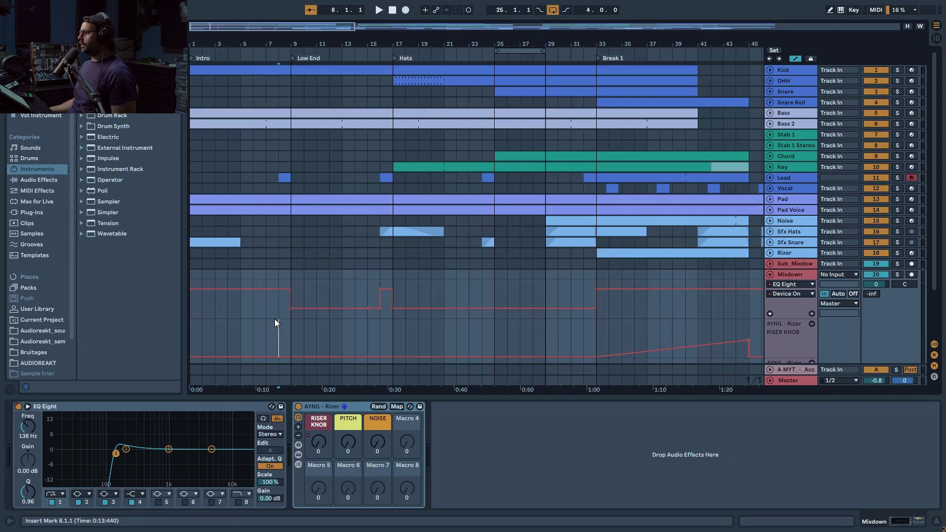
{"action": "key", "text": "space"}
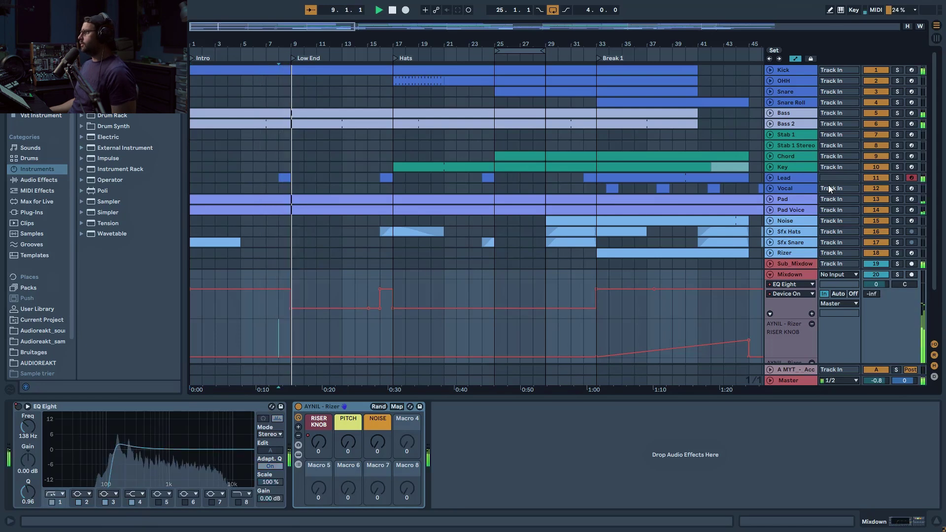
{"action": "key", "text": "space"}
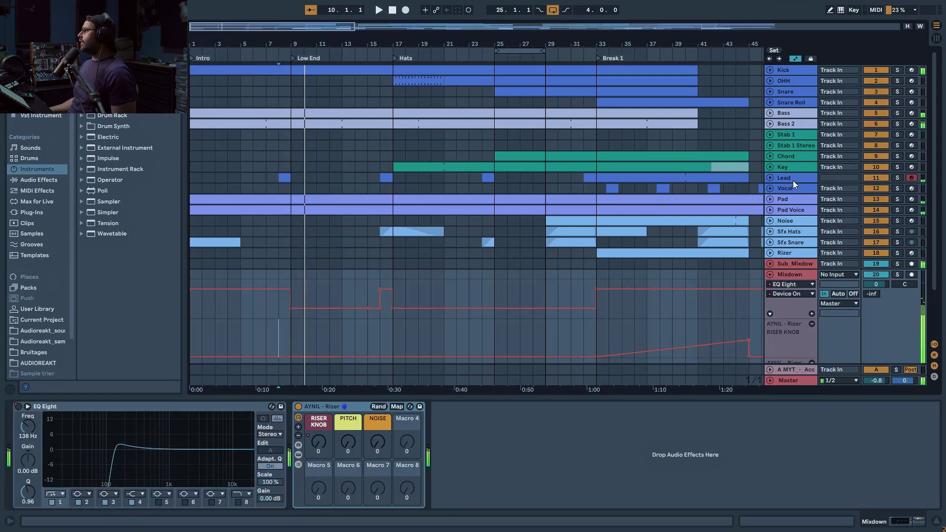
Unfold the Lead track and play the arrangement from bar 9 into the Hats section.
{"action": "left_click", "coordinate": [794, 181]}
{"action": "left_click", "coordinate": [771, 178]}
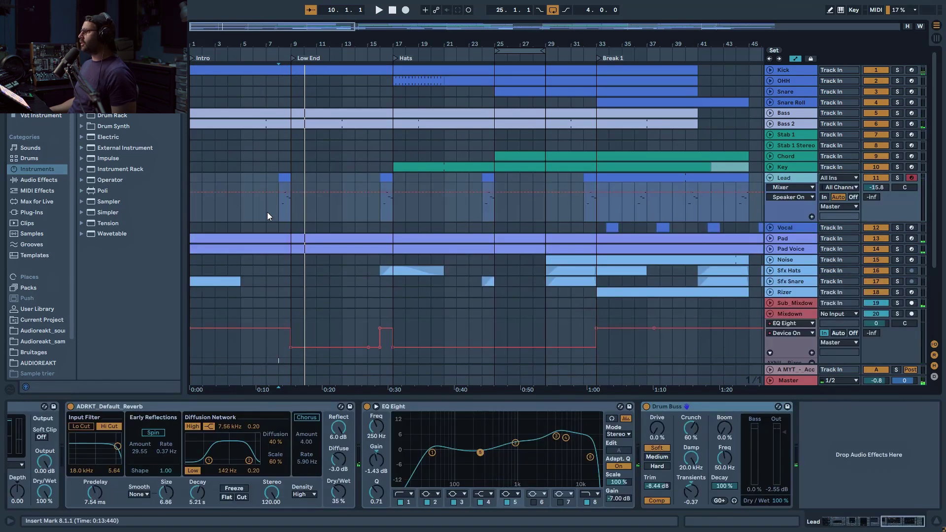
{"action": "left_click", "coordinate": [276, 222]}
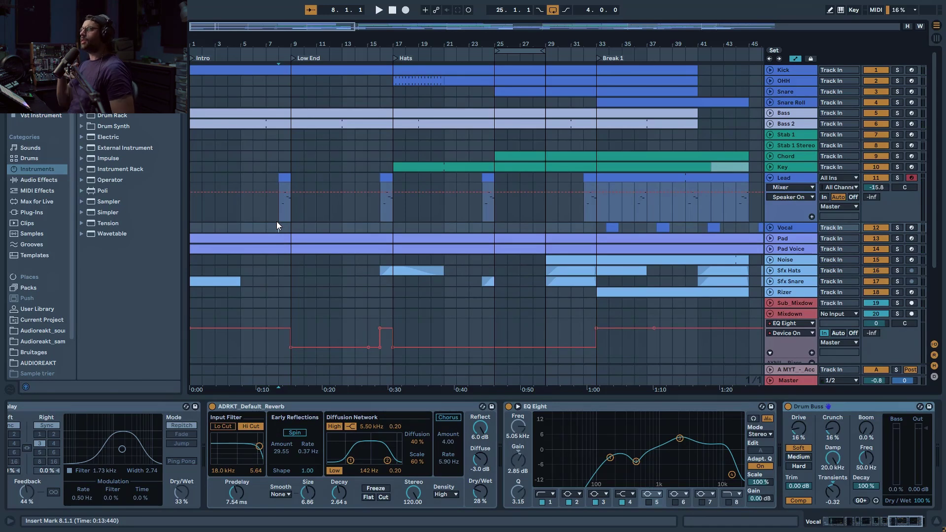
{"action": "left_click", "coordinate": [291, 215]}
{"action": "key", "text": "space"}
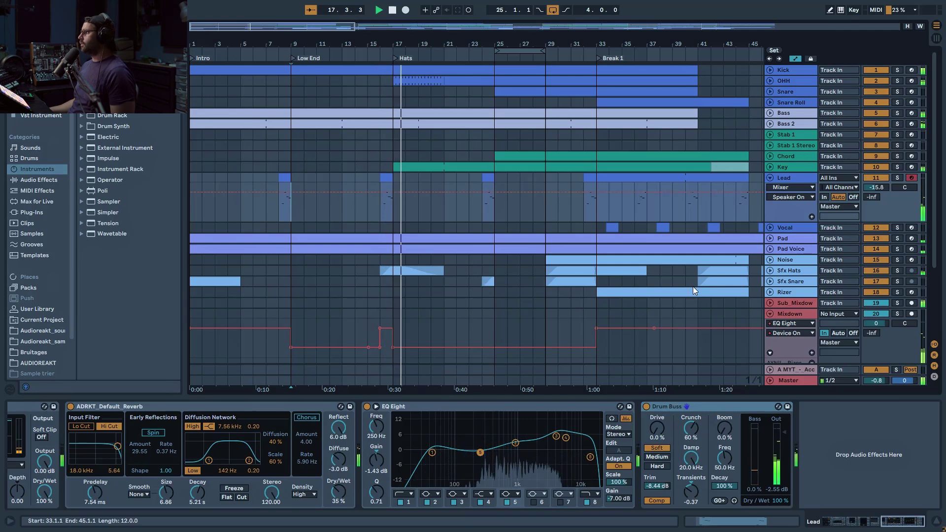
{"action": "key", "text": "space"}
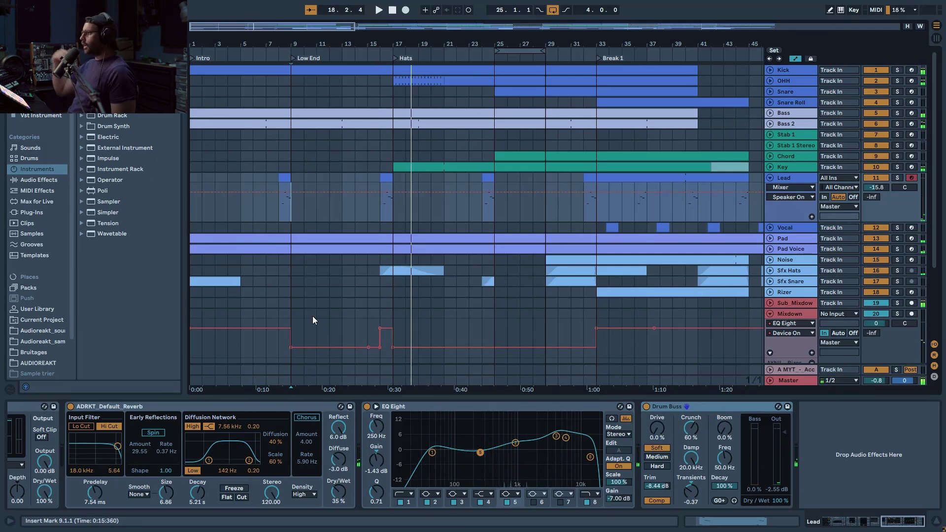
Audition the Sfx Hats track in solo from bar 16, then unsolo it and stop playback.
{"action": "mouse_move", "coordinate": [383, 333]}
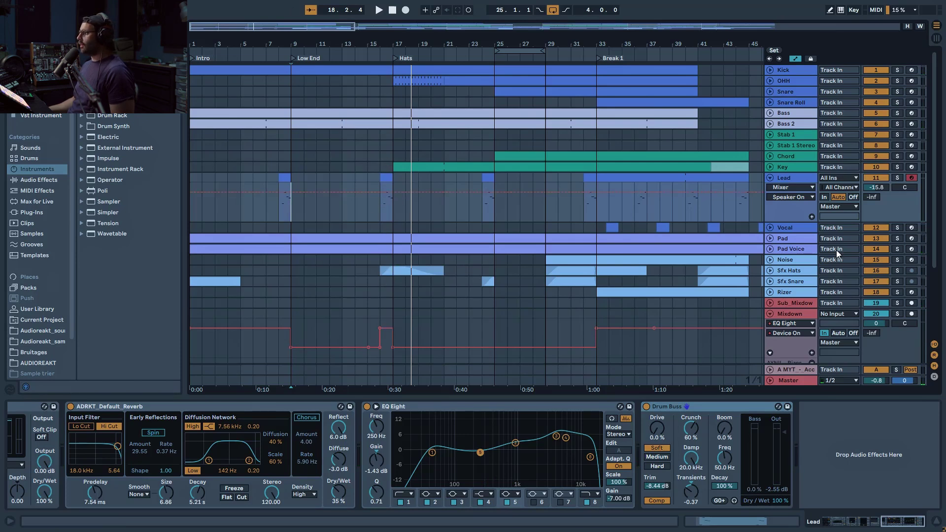
{"action": "left_click", "coordinate": [898, 271]}
{"action": "key", "text": "space"}
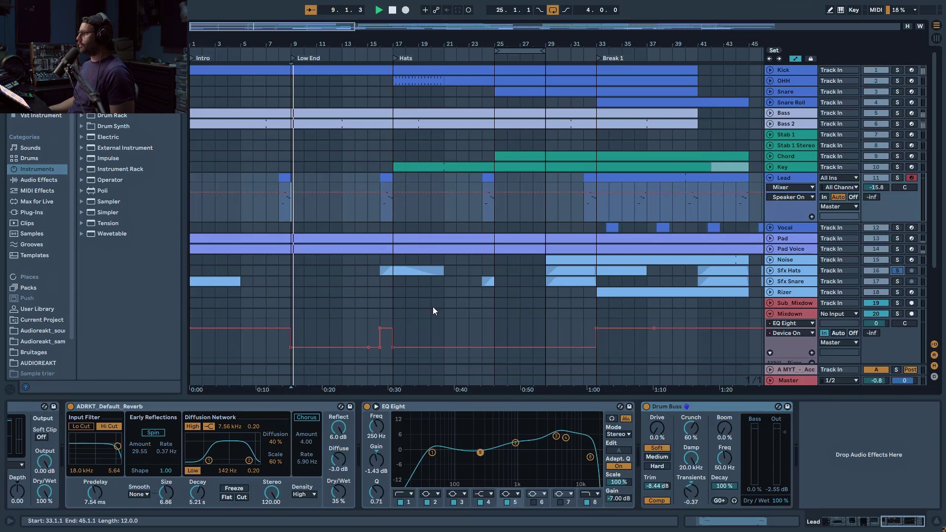
{"action": "left_click", "coordinate": [385, 270]}
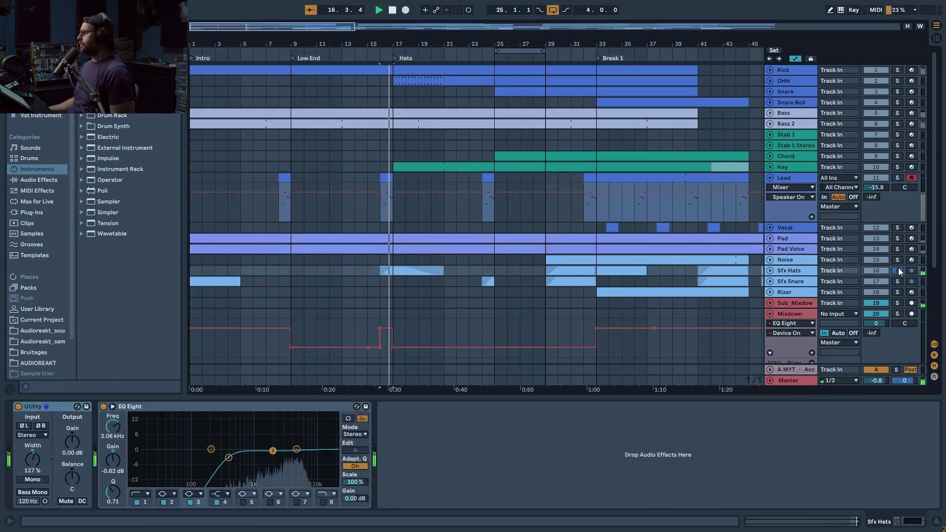
{"action": "left_click", "coordinate": [898, 270]}
{"action": "key", "text": "space"}
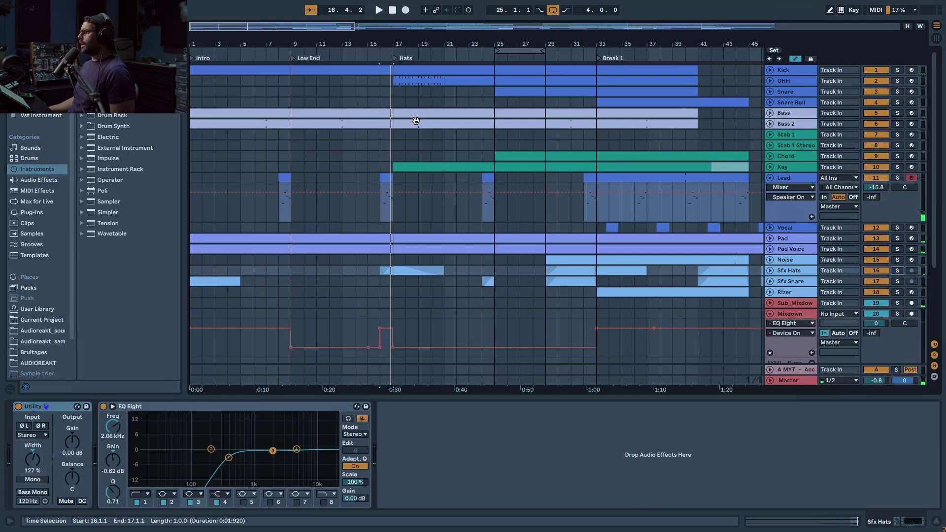
Solo the Key track, play it from bar 17 and unfold it to view its Drift Env 1 Decay automation.
{"action": "left_click", "coordinate": [898, 168]}
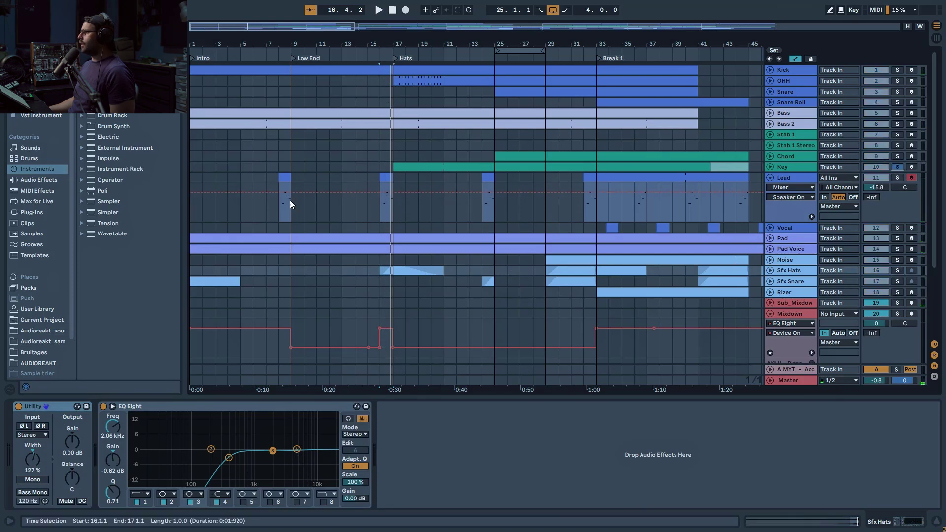
{"action": "left_click", "coordinate": [409, 167]}
{"action": "key", "text": "space"}
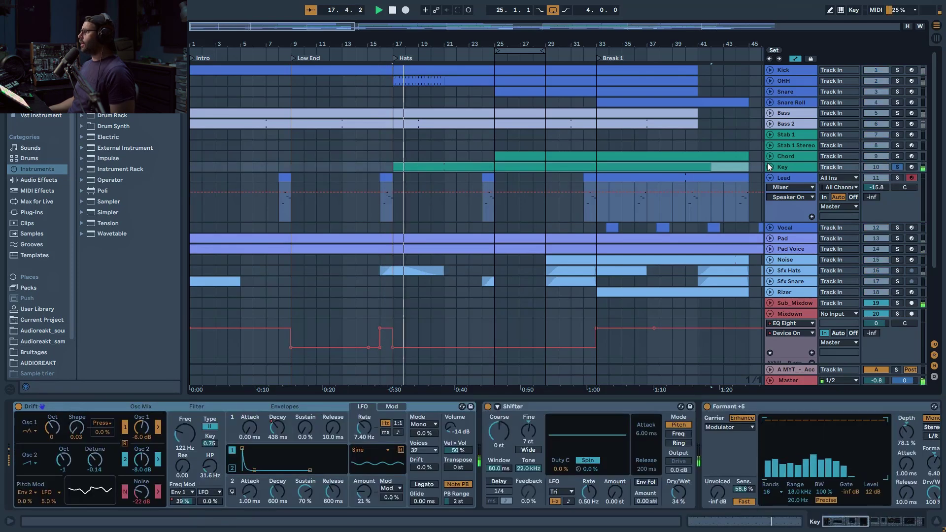
{"action": "key", "text": "Right"}
{"action": "left_click", "coordinate": [277, 428]}
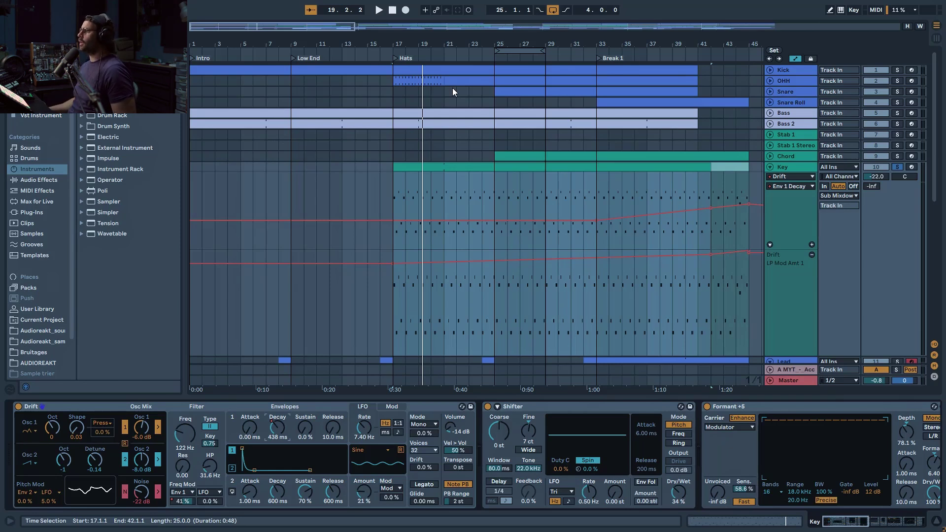
Play all tracks from bar 16, fold the Key track, and unfold OHH to examine its clips starting at bars 17, 21 and 25.
{"action": "key", "text": "space"}
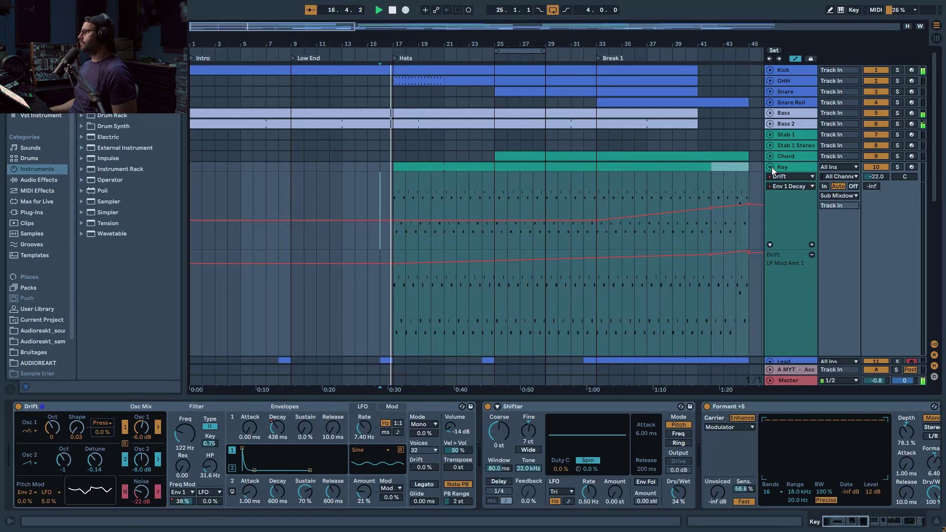
{"action": "left_click", "coordinate": [771, 168]}
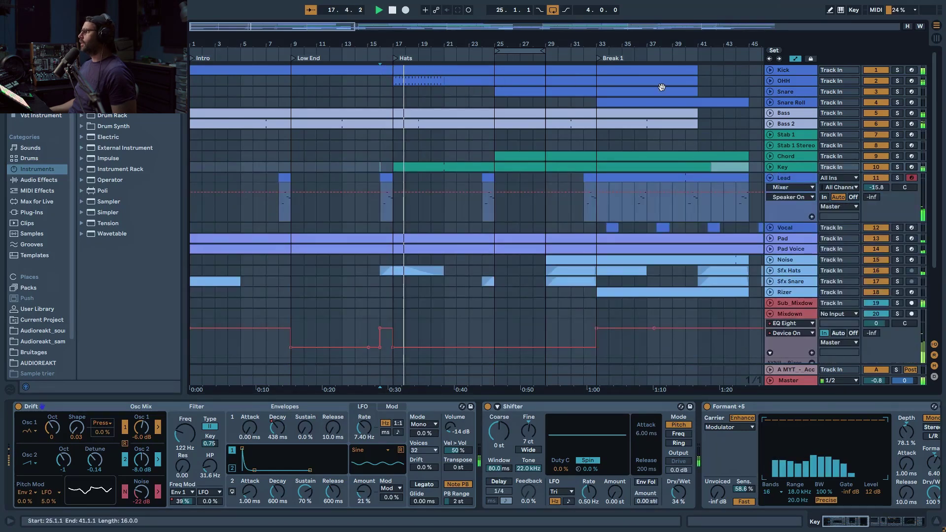
{"action": "left_click", "coordinate": [770, 81]}
{"action": "left_click", "coordinate": [433, 82]}
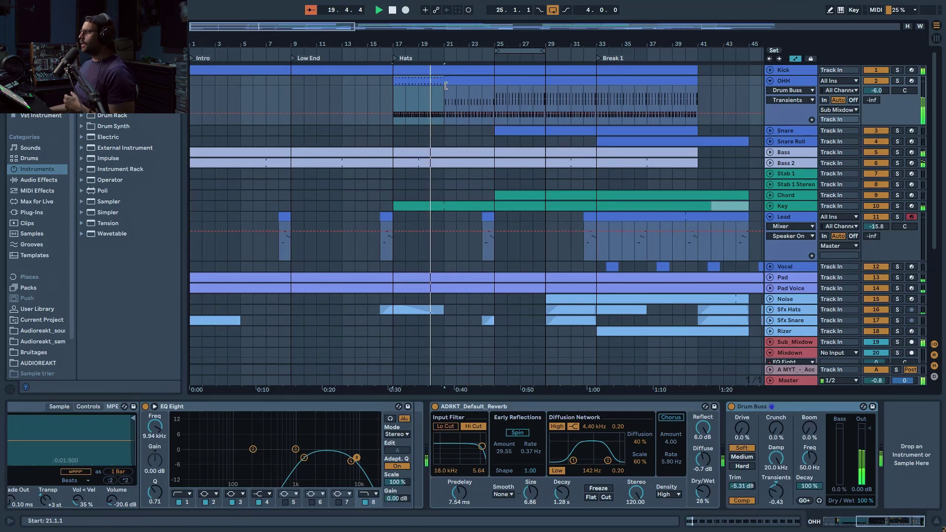
{"action": "left_click", "coordinate": [458, 80]}
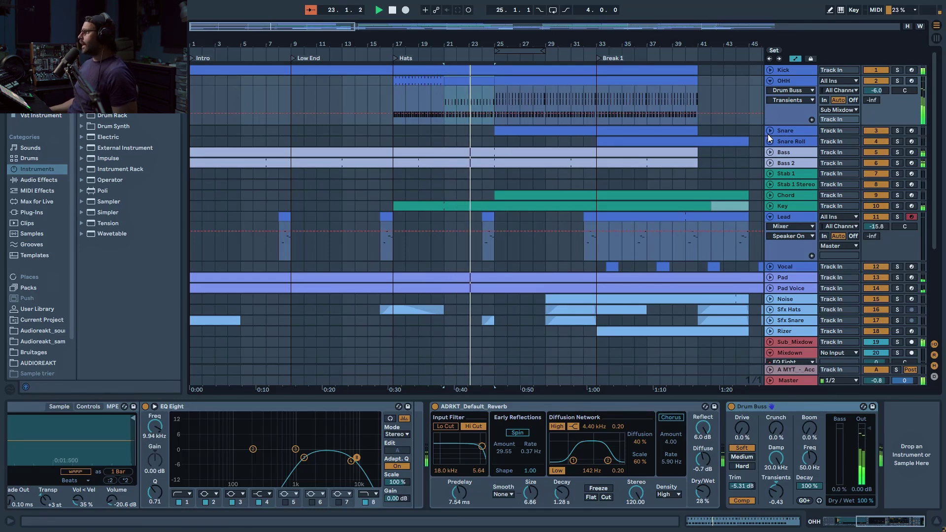
{"action": "left_click", "coordinate": [797, 133]}
{"action": "left_click", "coordinate": [513, 85]}
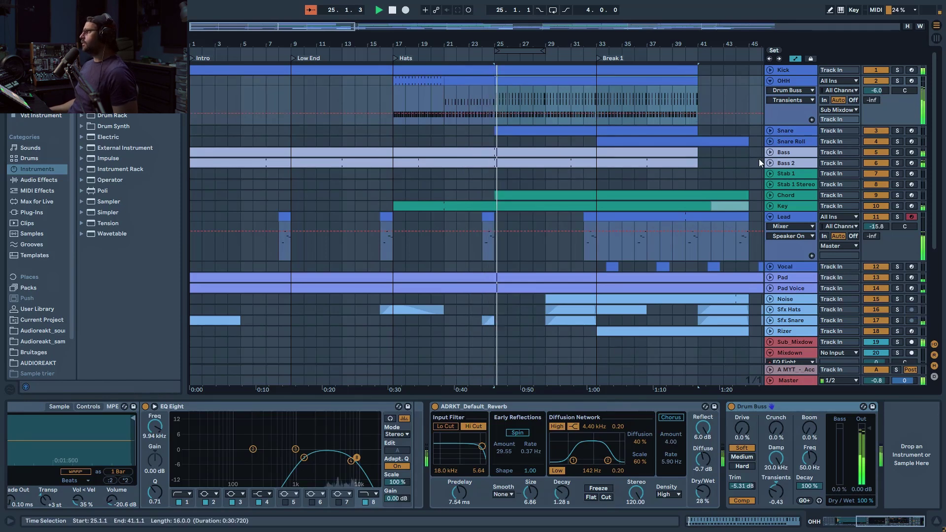
Audition the Chord, Sfx Snare and Noise tracks in solo during playback toward Break 1.
{"action": "left_click", "coordinate": [898, 195]}
{"action": "left_click", "coordinate": [897, 196]}
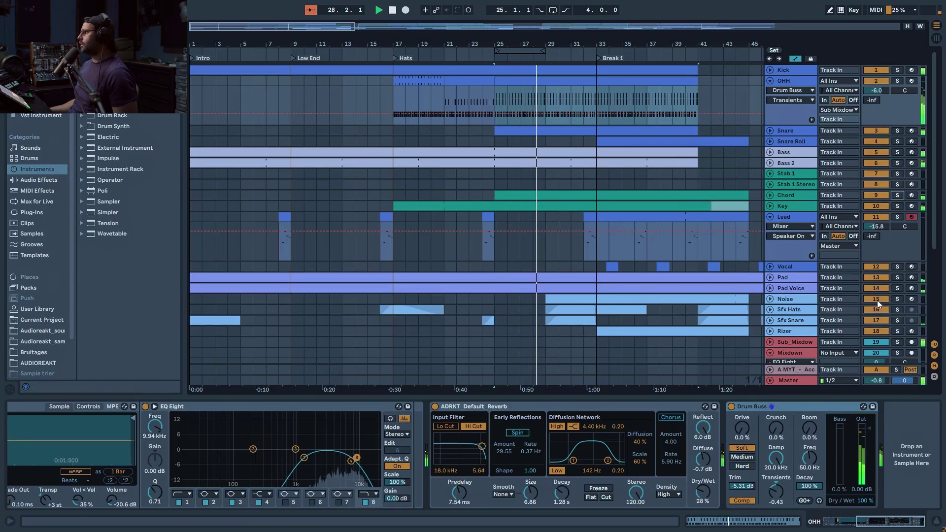
{"action": "left_click_drag", "start_coordinate": [308, 27], "coordinate": [328, 27]}
{"action": "left_click", "coordinate": [898, 320]}
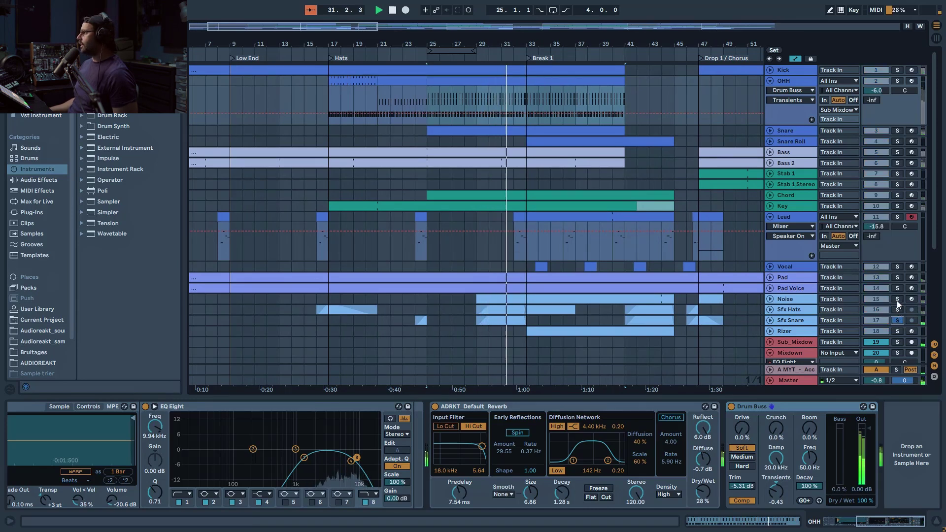
{"action": "left_click", "coordinate": [897, 299]}
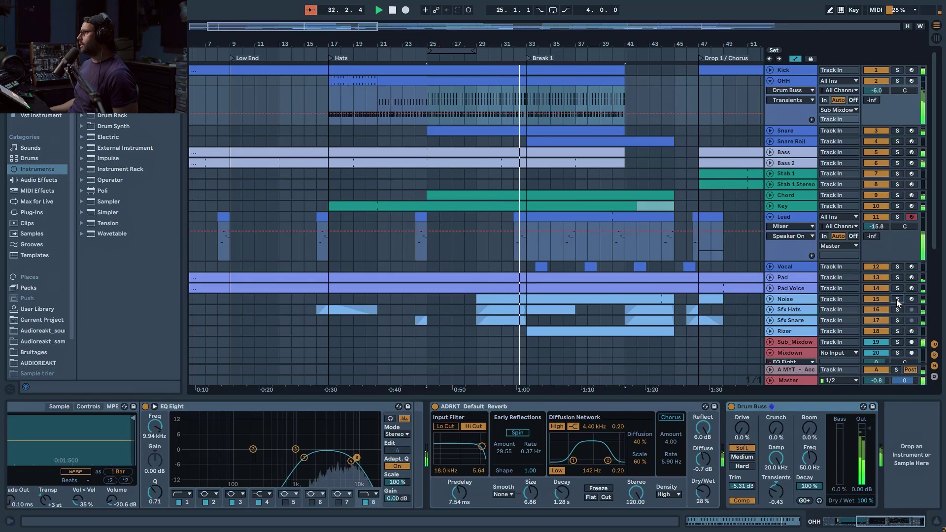
Fold all tracks, unfold only Mixdown to view its automation, and place the insert mark at bar 42 on the Kick track.
{"action": "scroll", "coordinate": [560, 260], "scroll_direction": "down", "scroll_amount": 3}
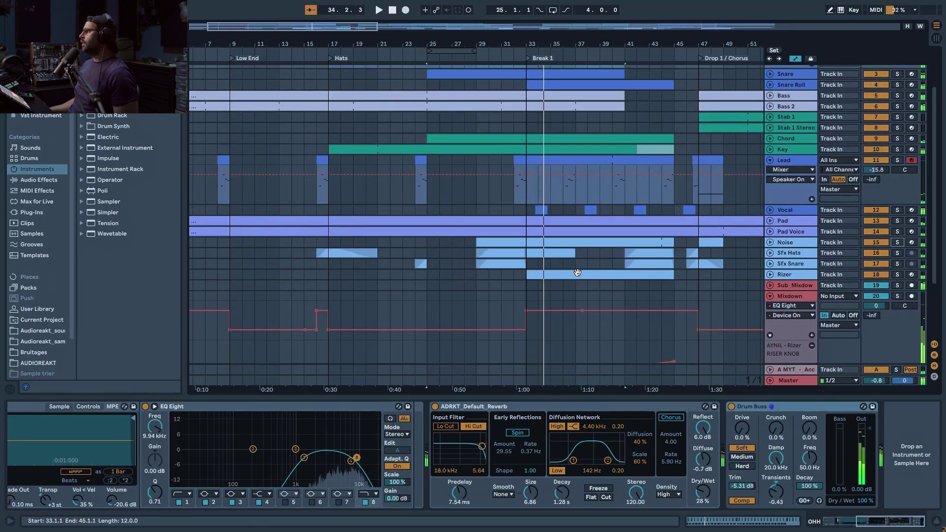
{"action": "scroll", "coordinate": [586, 272], "scroll_direction": "up", "scroll_amount": 3}
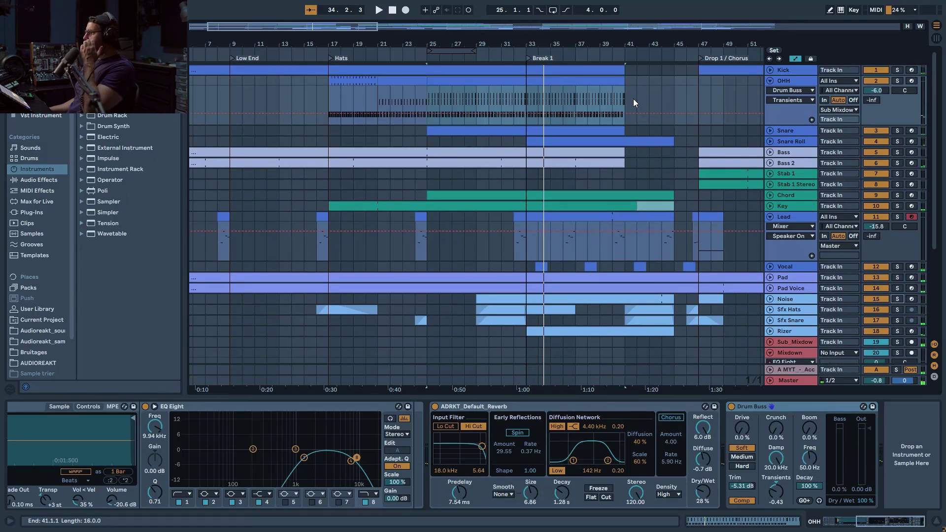
{"action": "left_click", "coordinate": [770, 81], "text": "alt"}
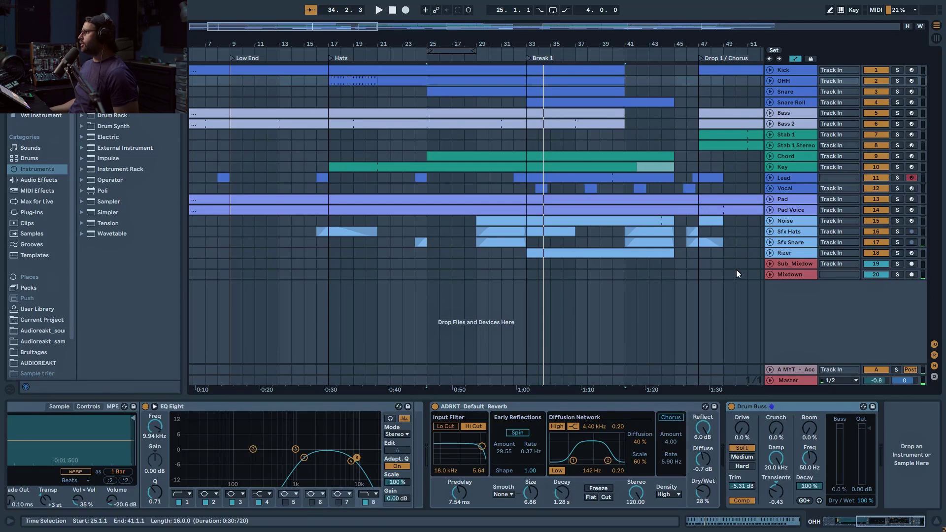
{"action": "left_click", "coordinate": [770, 275]}
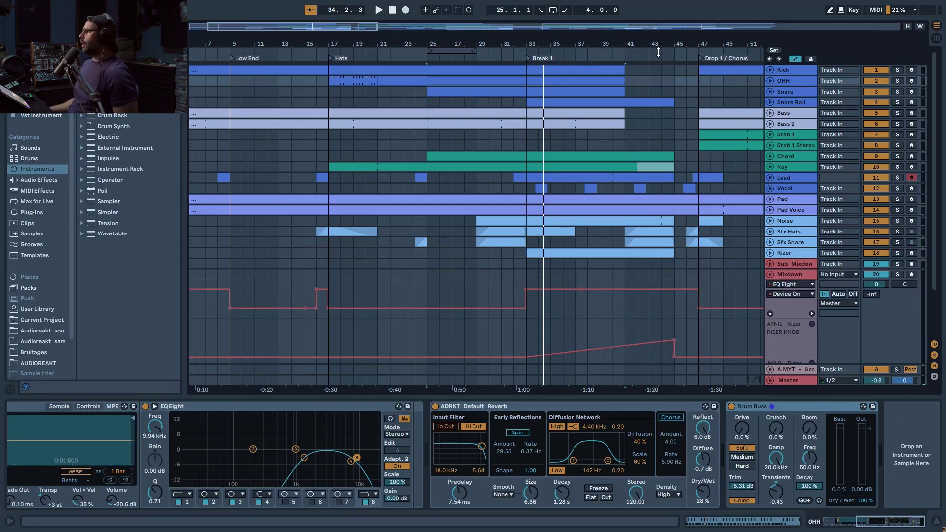
{"action": "left_click", "coordinate": [634, 68]}
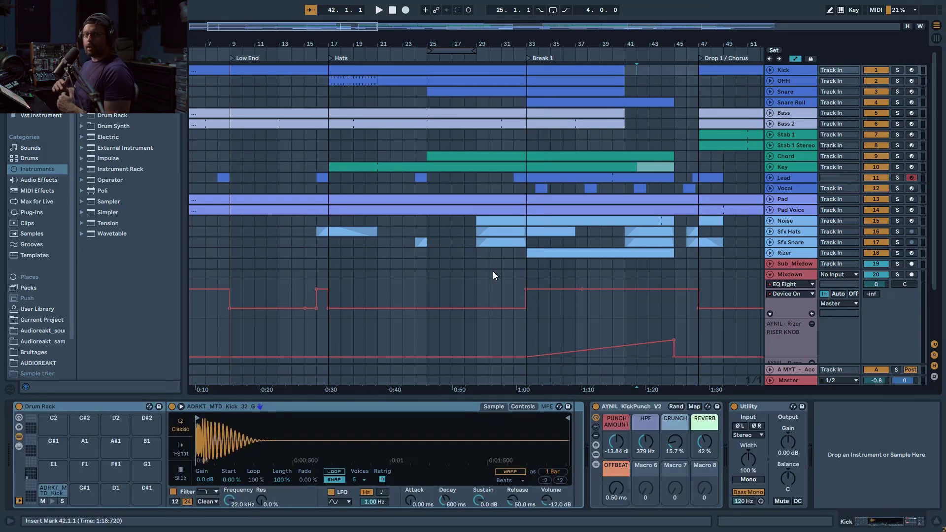
Unfold the Noise track to view its Drift HP Freq and Volume automation, and play it in solo from bar 42.
{"action": "left_click", "coordinate": [770, 232]}
{"action": "left_click", "coordinate": [770, 232]}
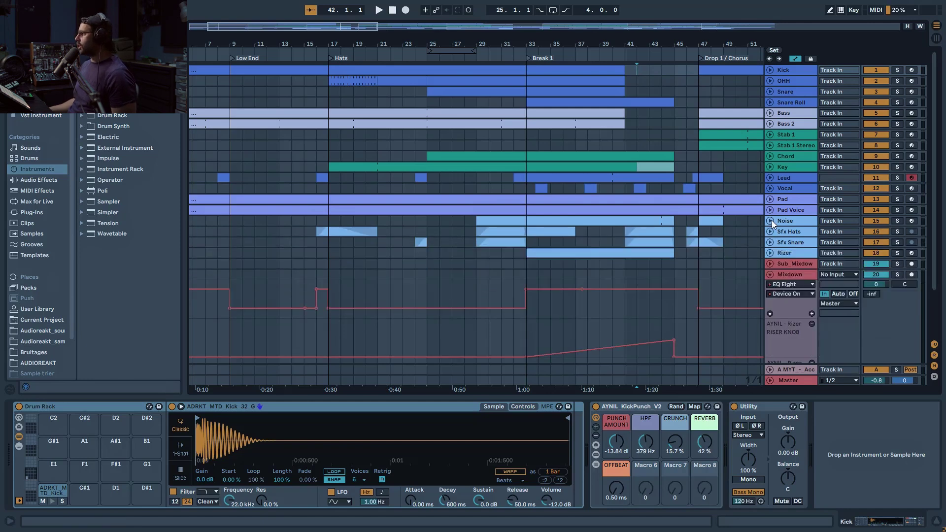
{"action": "left_click", "coordinate": [772, 220]}
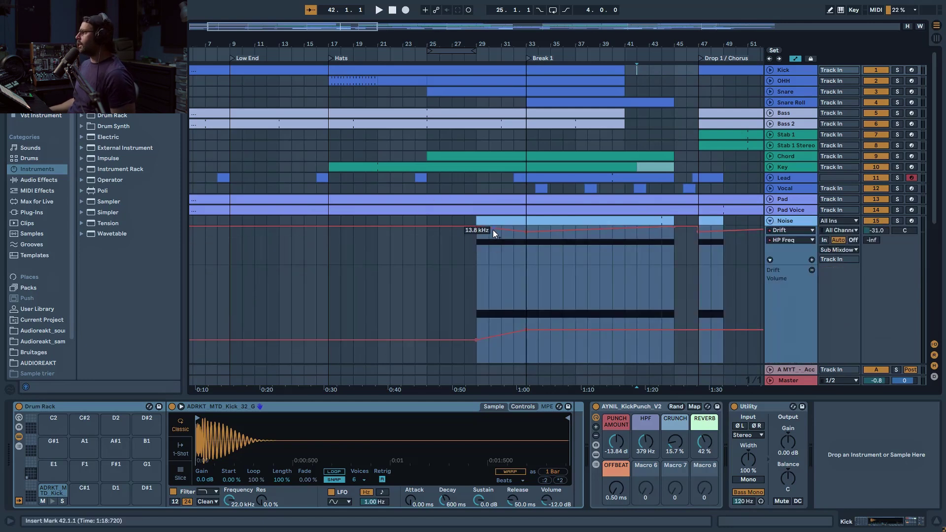
{"action": "left_click", "coordinate": [898, 221]}
{"action": "key", "text": "space"}
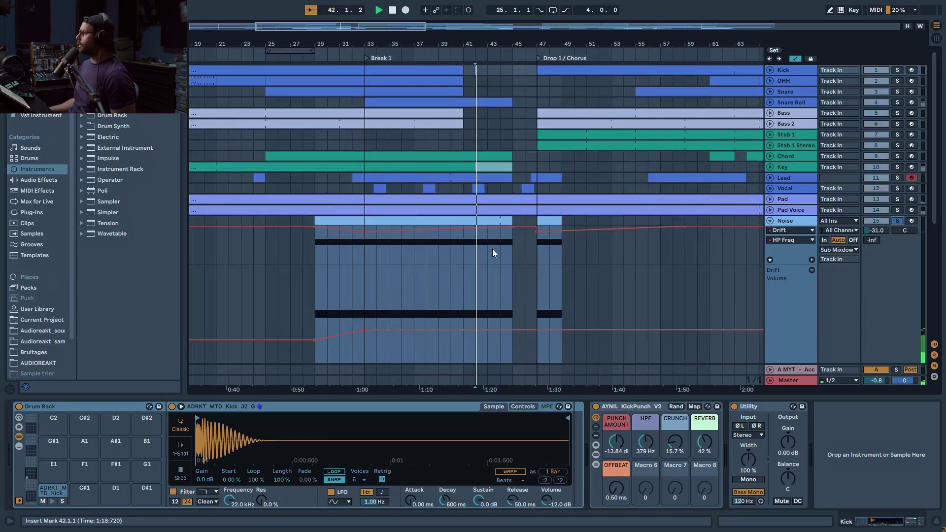
Unsolo Noise, compare the full mix with Noise muted and unmuted through the start of Break 1, and fold the track.
{"action": "left_click", "coordinate": [897, 222]}
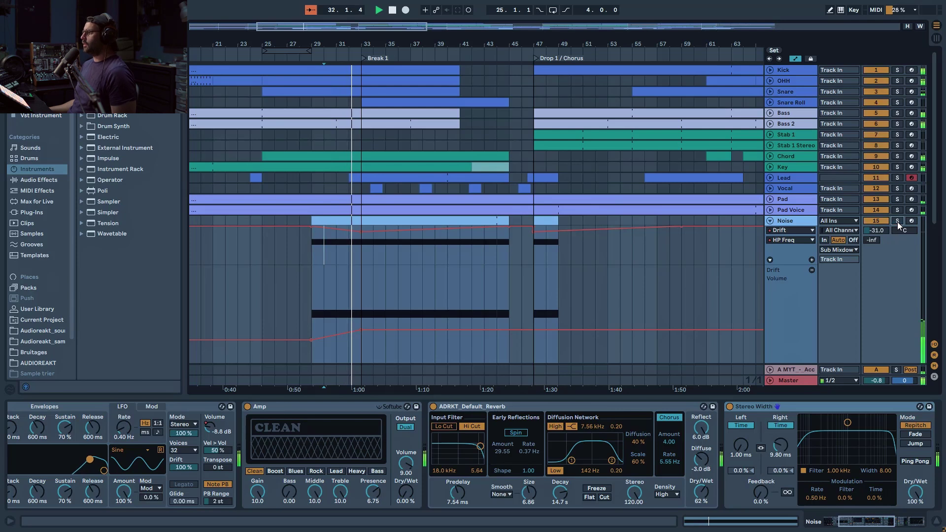
{"action": "left_click", "coordinate": [880, 220]}
{"action": "left_click", "coordinate": [880, 220]}
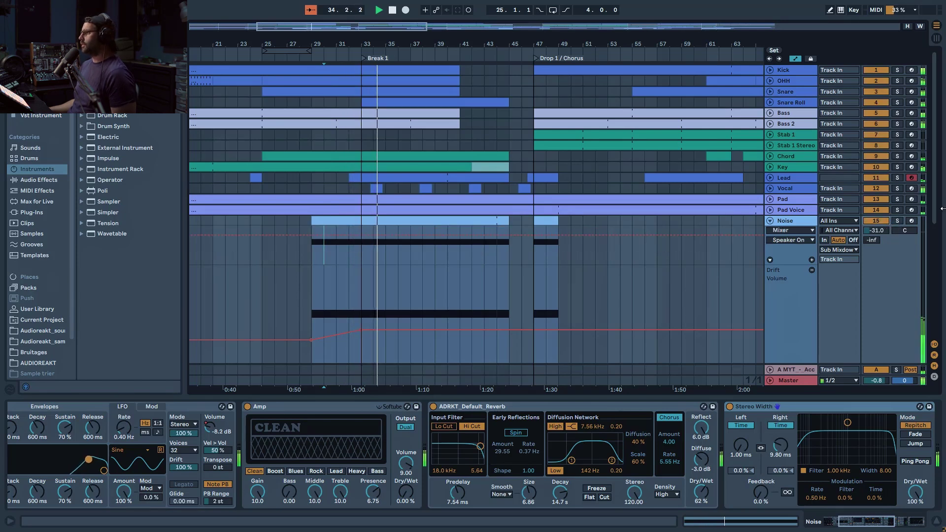
{"action": "left_click", "coordinate": [771, 220]}
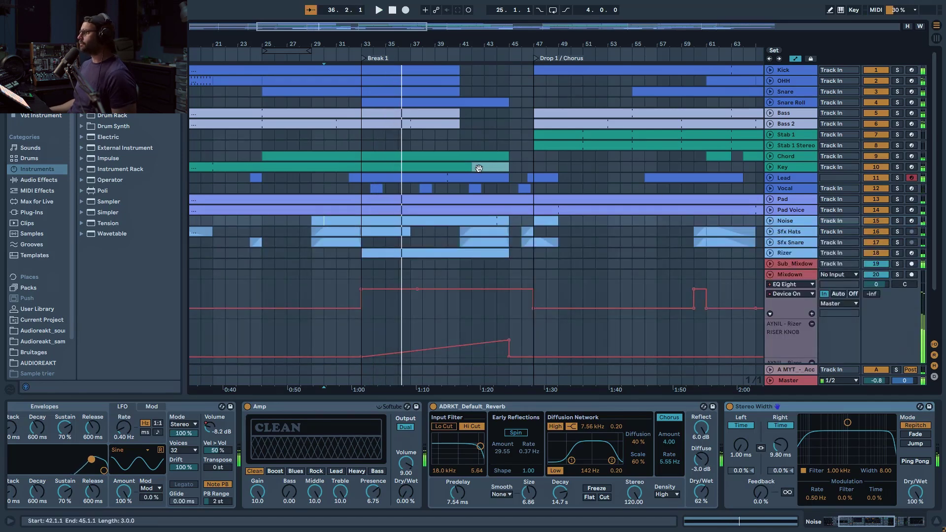
Audition the Rizer clip in solo from bar 33 and stop playback.
{"action": "left_click_drag", "start_coordinate": [375, 35], "coordinate": [390, 54]}
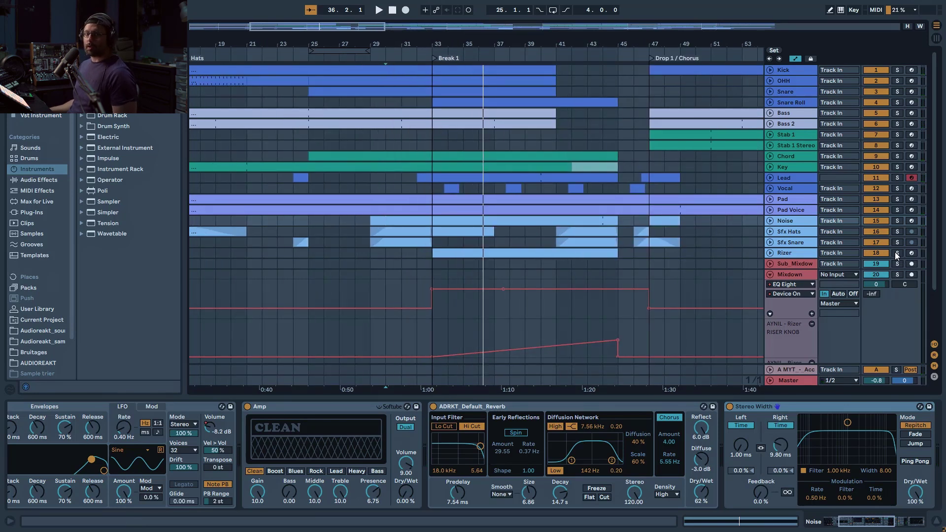
{"action": "left_click", "coordinate": [460, 250]}
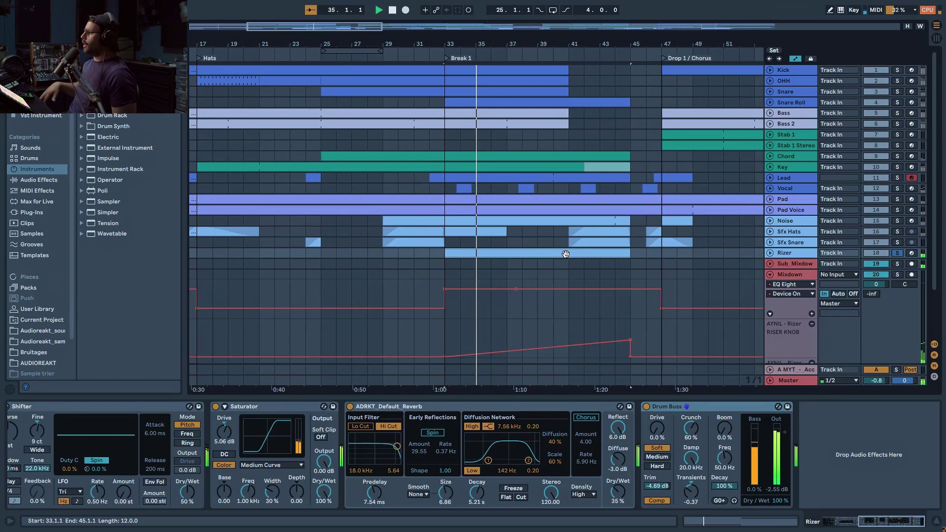
{"action": "key", "text": "space"}
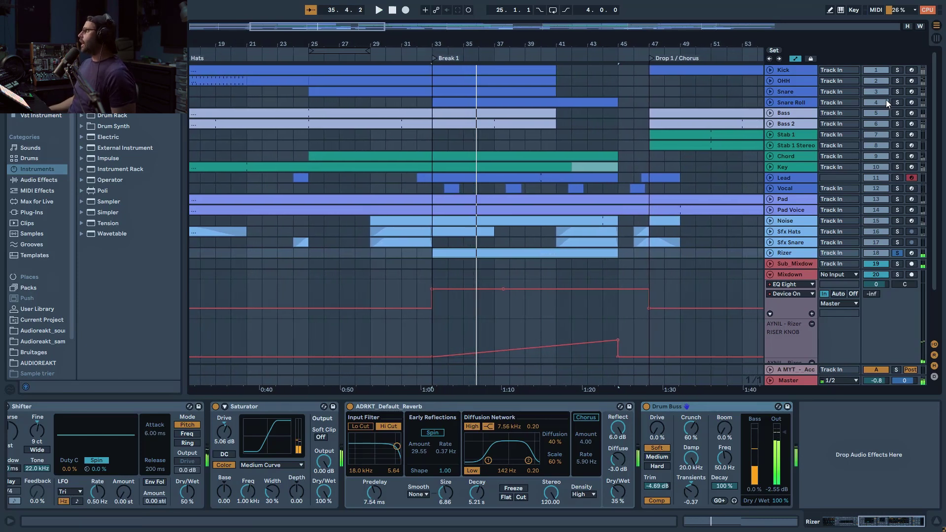
Unfold Snare Roll, play it in solo from bar 33, and open its clip to view the velocity ramp.
{"action": "left_click", "coordinate": [770, 102]}
{"action": "left_click", "coordinate": [522, 102]}
{"action": "key", "text": "space"}
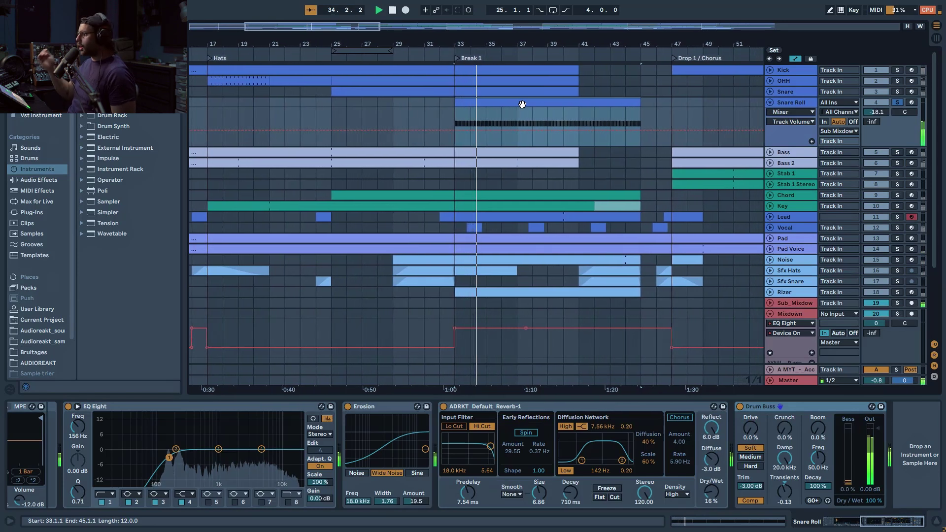
{"action": "double_click", "coordinate": [523, 103]}
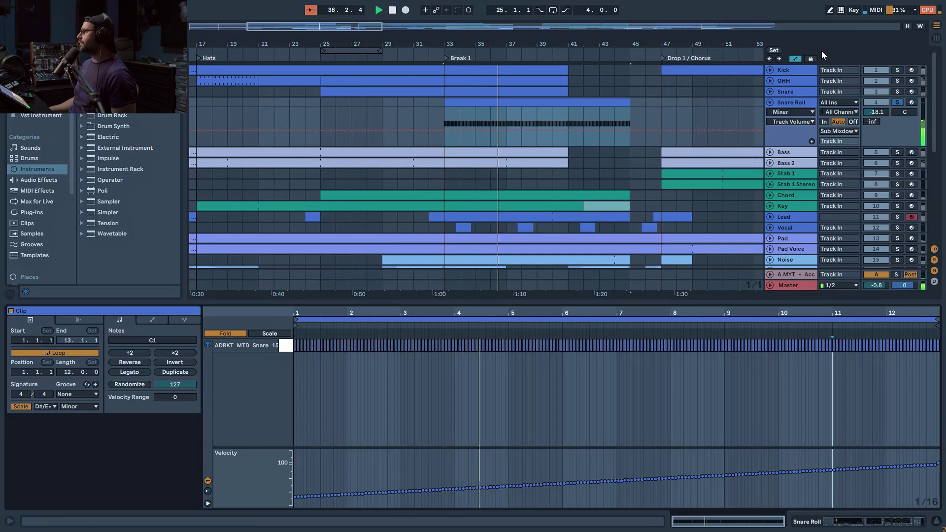
Unfold the Sub_Mixdown track and examine its A-MYT send automation ramp between bars 29 and 33.
{"action": "scroll", "coordinate": [632, 212], "scroll_direction": "down", "scroll_amount": 3}
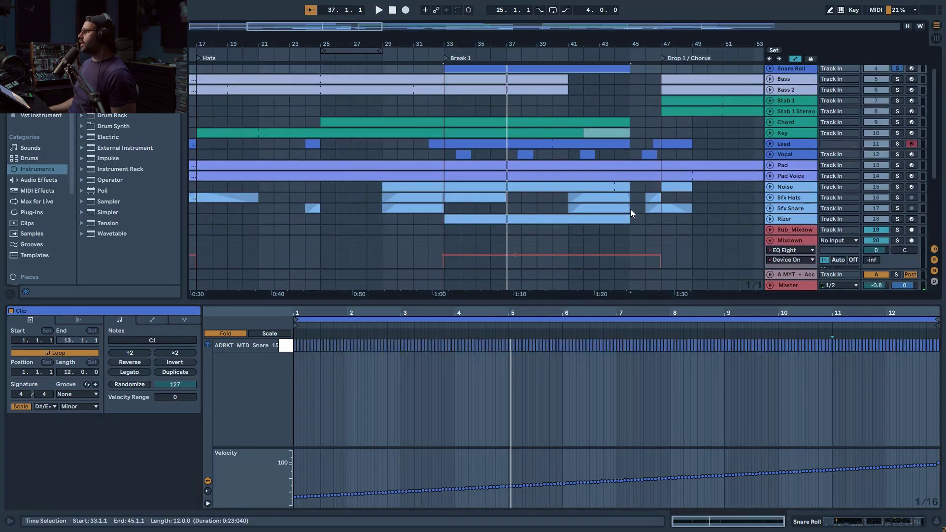
{"action": "left_click", "coordinate": [770, 228]}
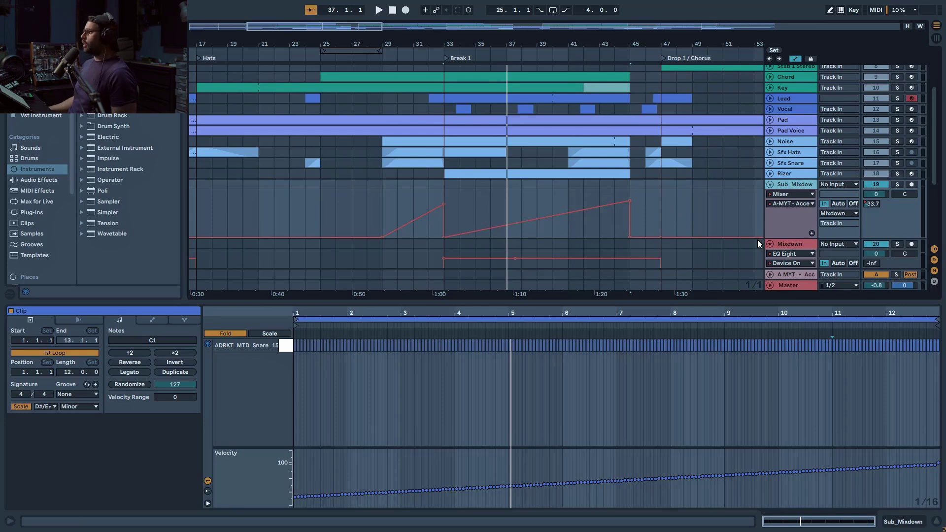
{"action": "left_click_drag", "start_coordinate": [393, 229], "coordinate": [427, 221]}
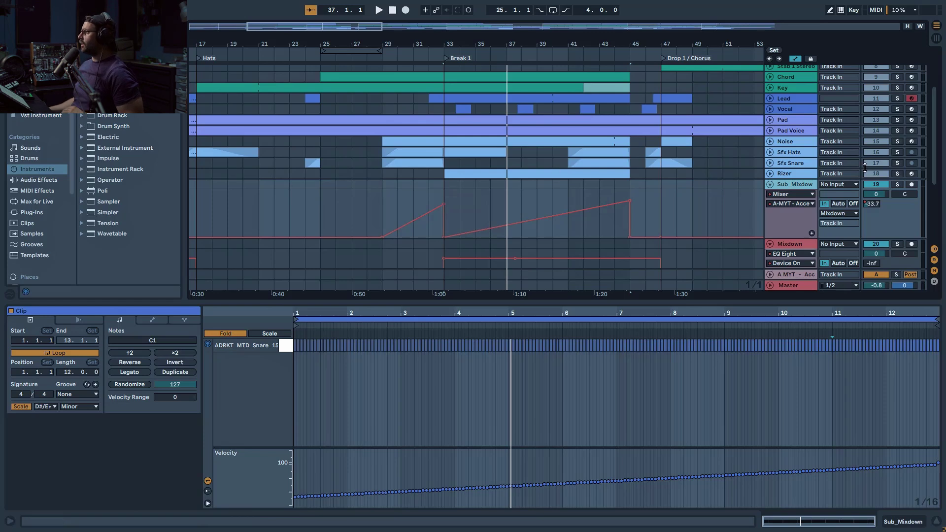
Audition the Noise track in solo from bar 29, then unsolo it.
{"action": "left_click", "coordinate": [897, 141]}
{"action": "left_click", "coordinate": [440, 142]}
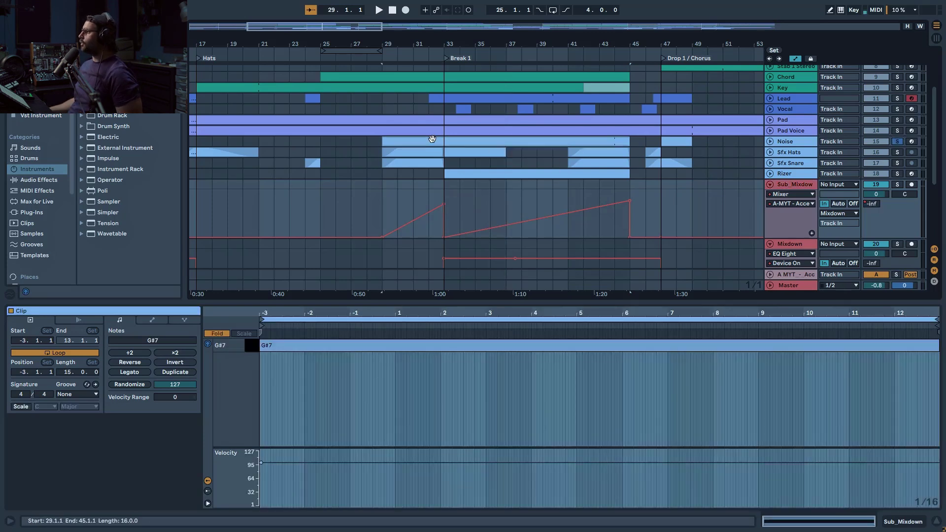
{"action": "key", "text": "space"}
{"action": "left_click", "coordinate": [898, 142]}
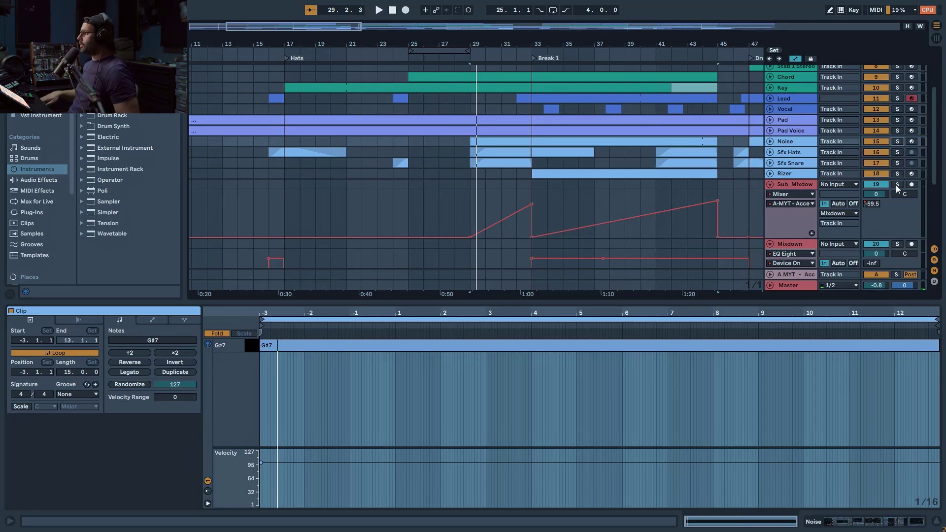
Play all tracks into Break 1 and examine the Sub_Mixdown send ramp up to bar 45 and the Mixdown riser automation.
{"action": "scroll", "coordinate": [898, 207], "scroll_direction": "down", "scroll_amount": 2}
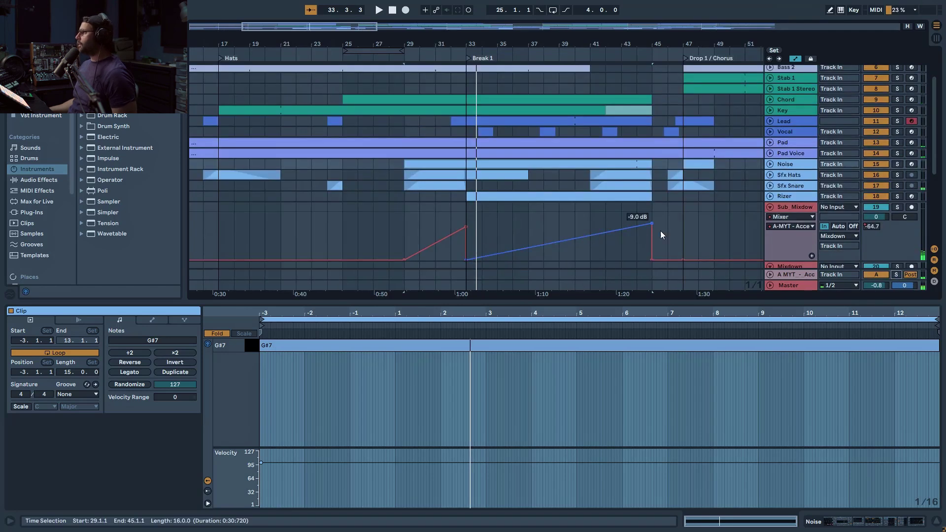
{"action": "scroll", "coordinate": [554, 220], "scroll_direction": "down", "scroll_amount": 5}
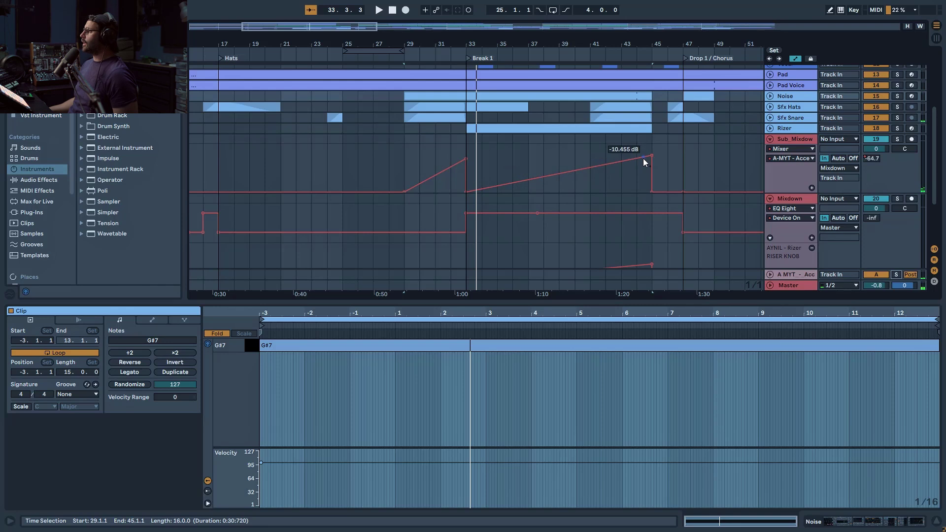
{"action": "scroll", "coordinate": [646, 161], "scroll_direction": "up", "scroll_amount": 2}
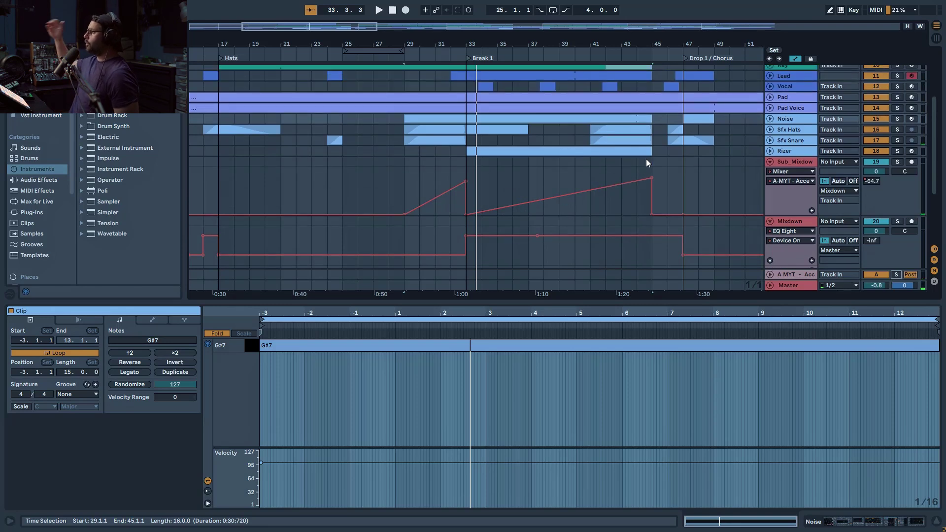
{"action": "scroll", "coordinate": [450, 201], "scroll_direction": "up", "scroll_amount": 5}
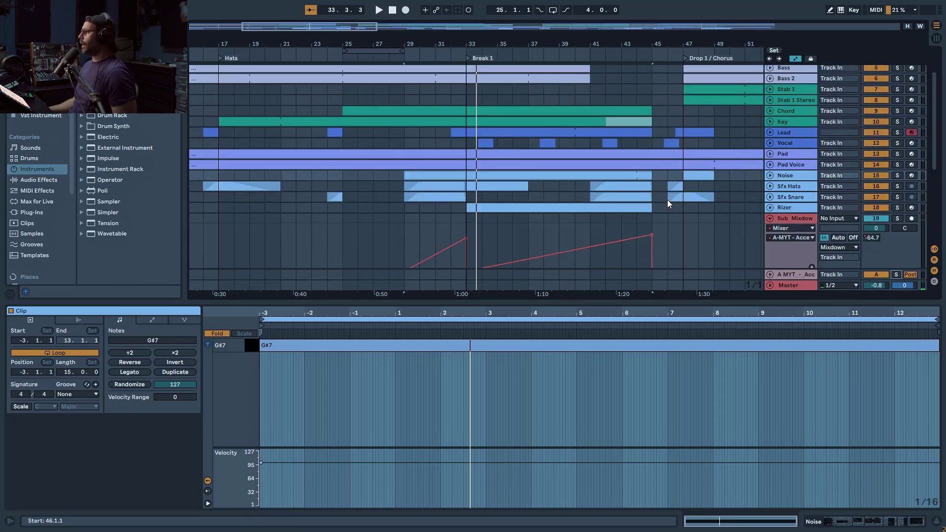
{"action": "scroll", "coordinate": [667, 200], "scroll_direction": "down", "scroll_amount": 10}
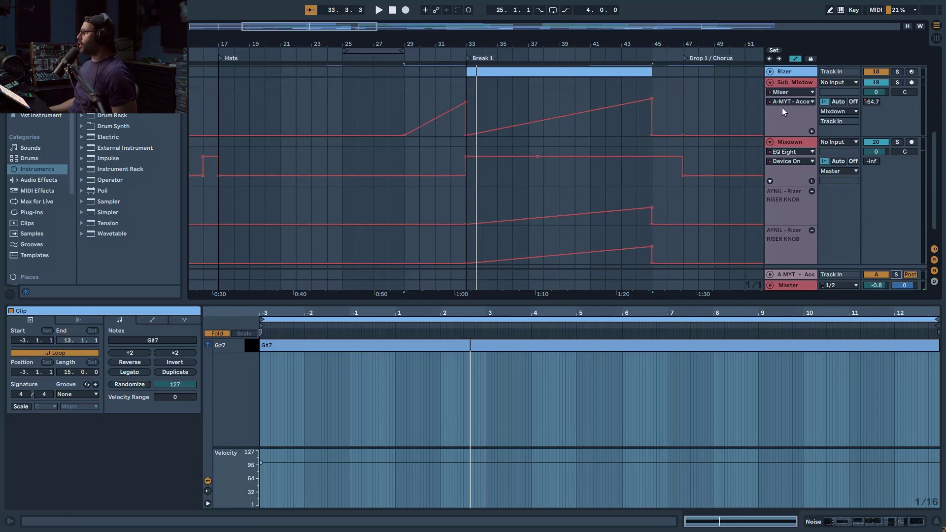
Open the Mixdown track's devices, try out the AYNIL - Rizer rack's RISER KNOB during playback, and fold the track.
{"action": "left_click", "coordinate": [785, 147]}
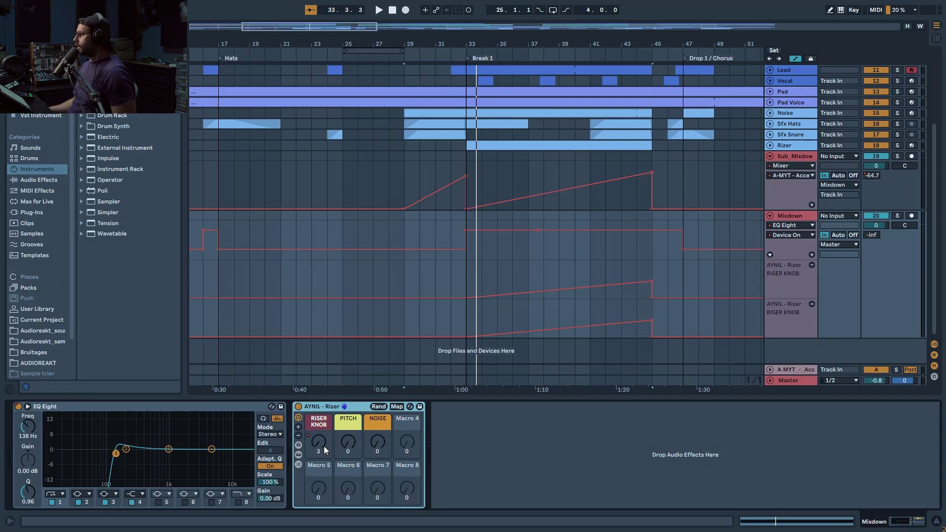
{"action": "key", "text": "space"}
{"action": "left_click_drag", "start_coordinate": [324, 446], "coordinate": [315, 408]}
{"action": "key", "text": "space"}
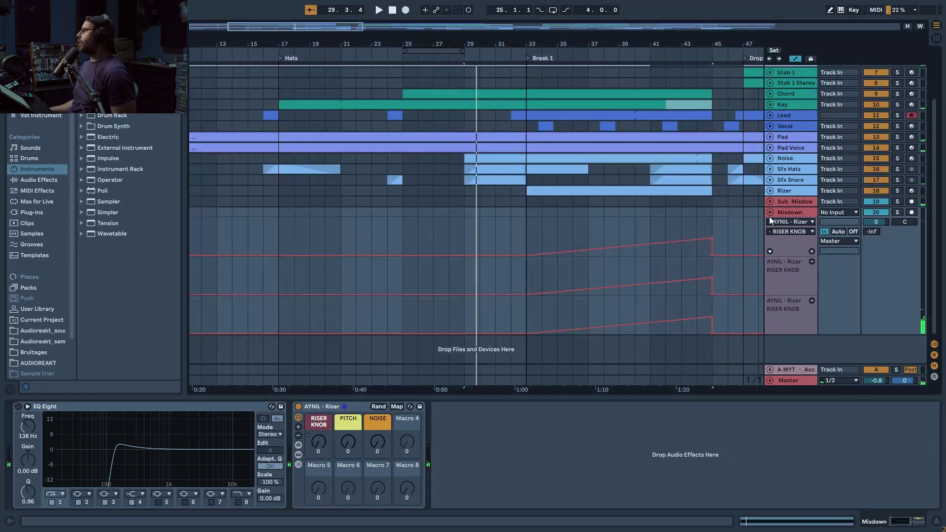
{"action": "left_click", "coordinate": [770, 215]}
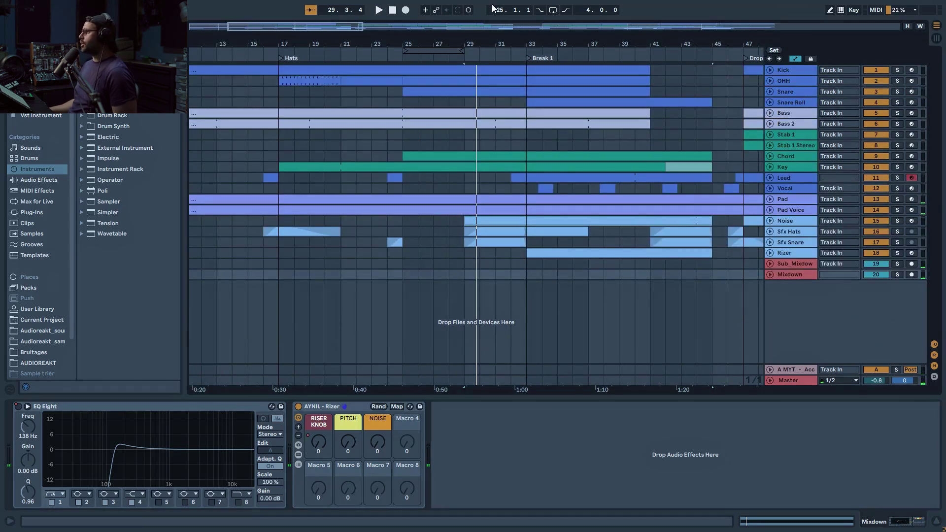
{"action": "scroll", "coordinate": [743, 131], "scroll_direction": "right", "scroll_amount": 5}
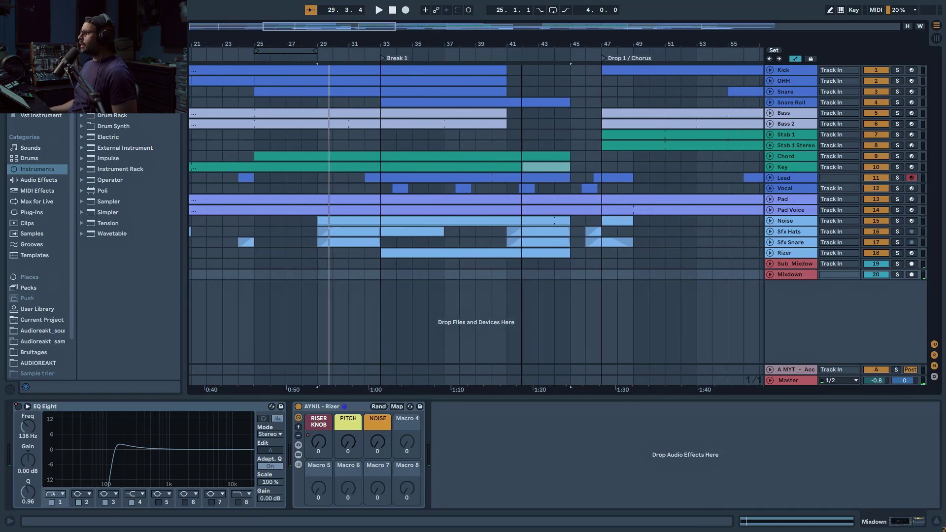
Unfold the Lead track and play it in solo from bar 32.
{"action": "left_click", "coordinate": [770, 178]}
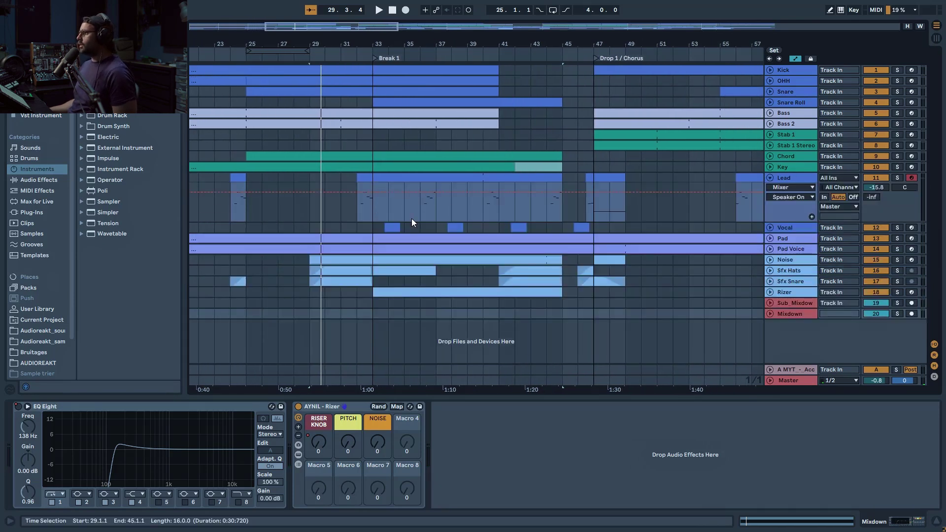
{"action": "left_click", "coordinate": [365, 210]}
{"action": "left_click", "coordinate": [898, 178]}
{"action": "key", "text": "space"}
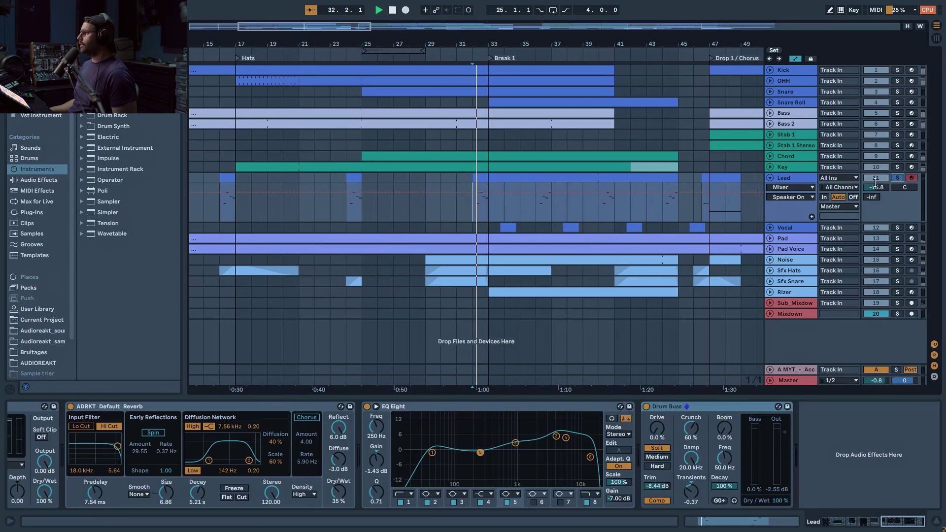
Audition the soloed Lead track from bar 36 and stop playback.
{"action": "left_click", "coordinate": [521, 209]}
{"action": "key", "text": "space"}
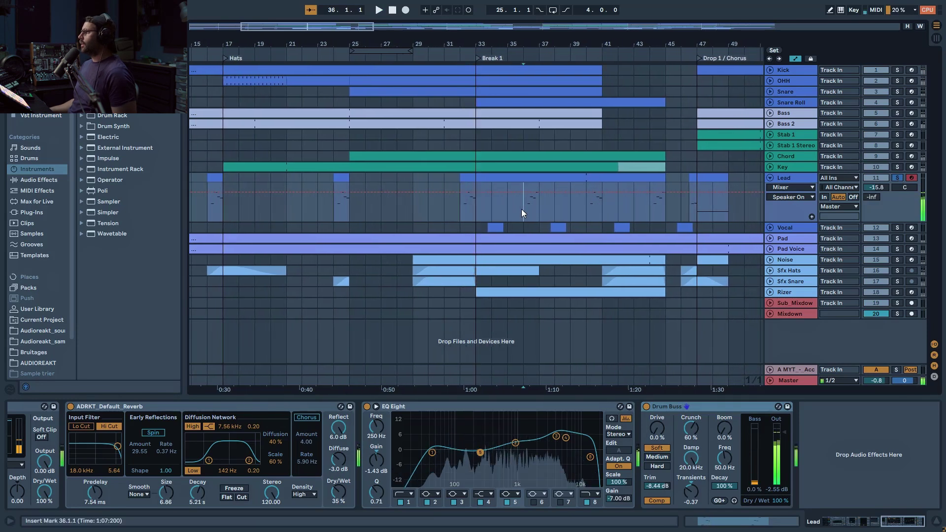
{"action": "key", "text": "space"}
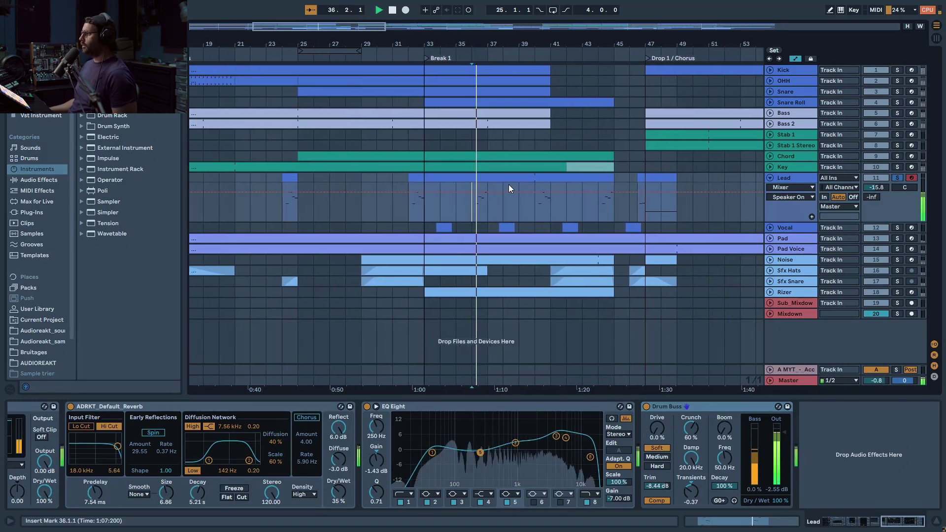
{"action": "key", "text": "space"}
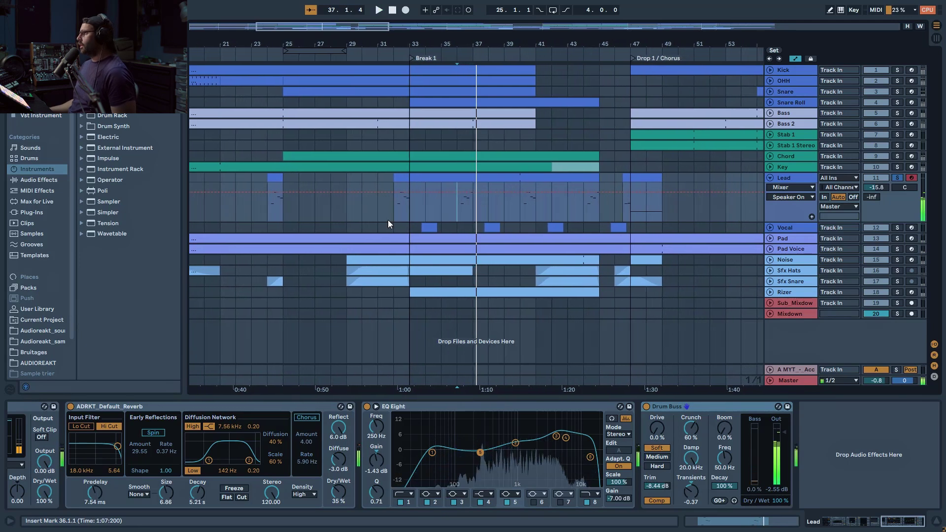
Unfold the Vocal track and audition its first clip in Break 1, from 33.4.1, in solo.
{"action": "left_click", "coordinate": [770, 228]}
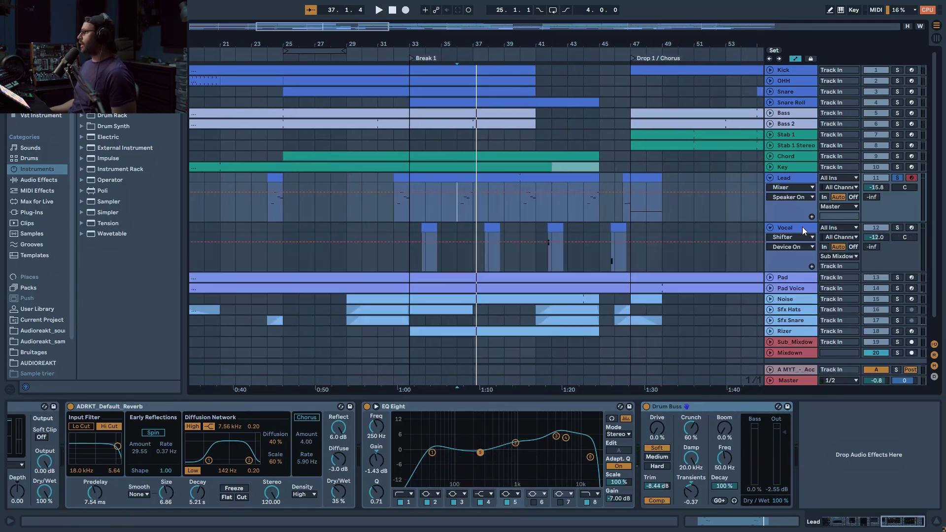
{"action": "left_click", "coordinate": [437, 229]}
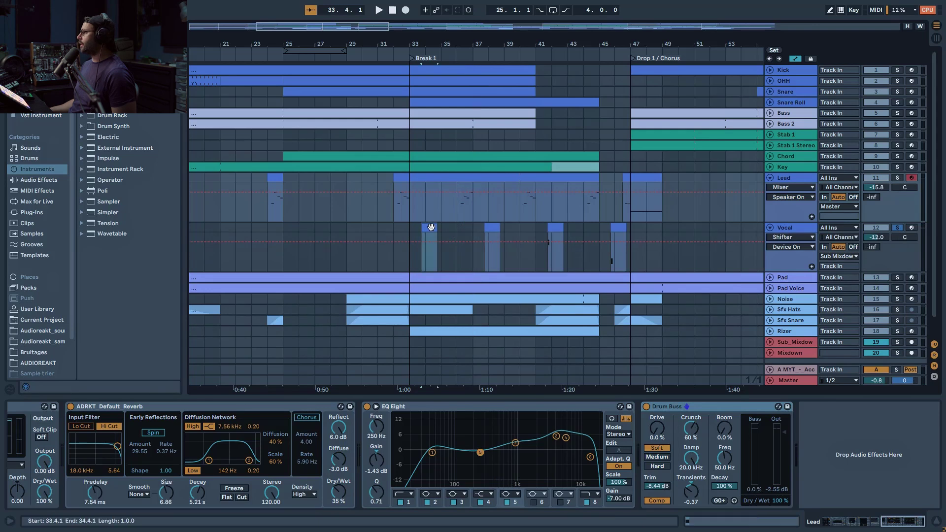
{"action": "key", "text": "space"}
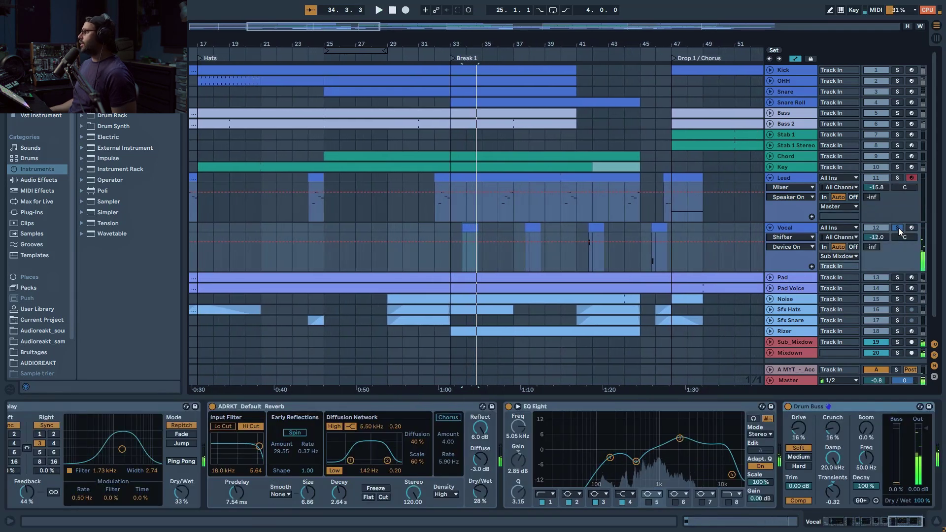
{"action": "left_click", "coordinate": [898, 228]}
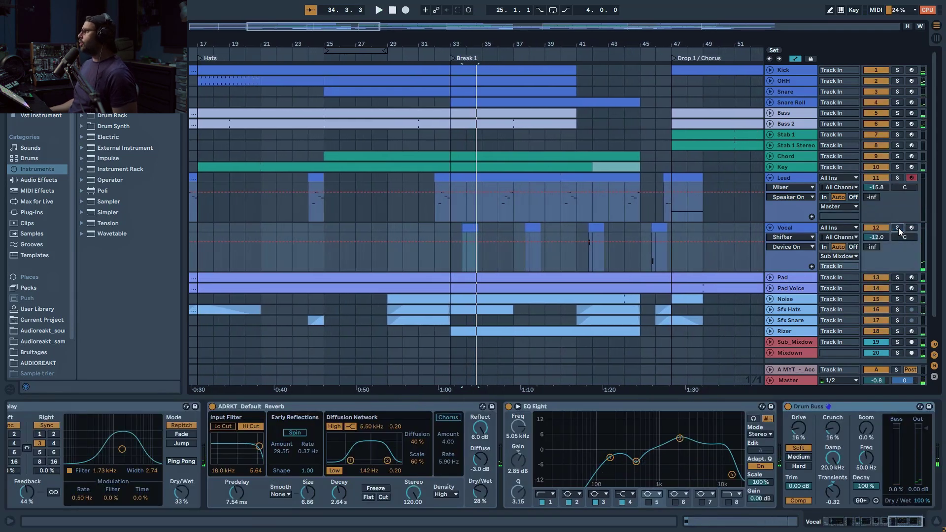
Unfold the Chord and Key tracks and play the Key track in solo from bar 33.
{"action": "left_click", "coordinate": [771, 156]}
{"action": "left_click", "coordinate": [770, 206]}
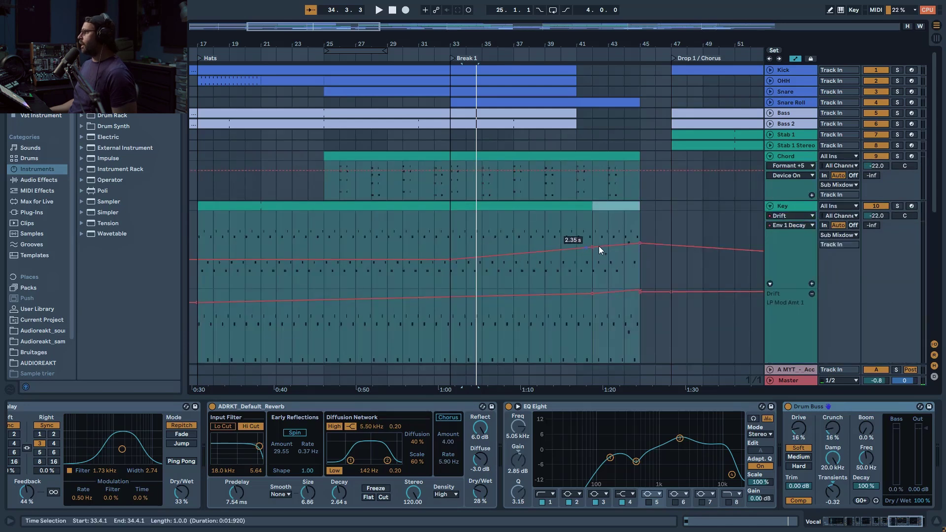
{"action": "left_click", "coordinate": [898, 206]}
{"action": "left_click", "coordinate": [454, 235]}
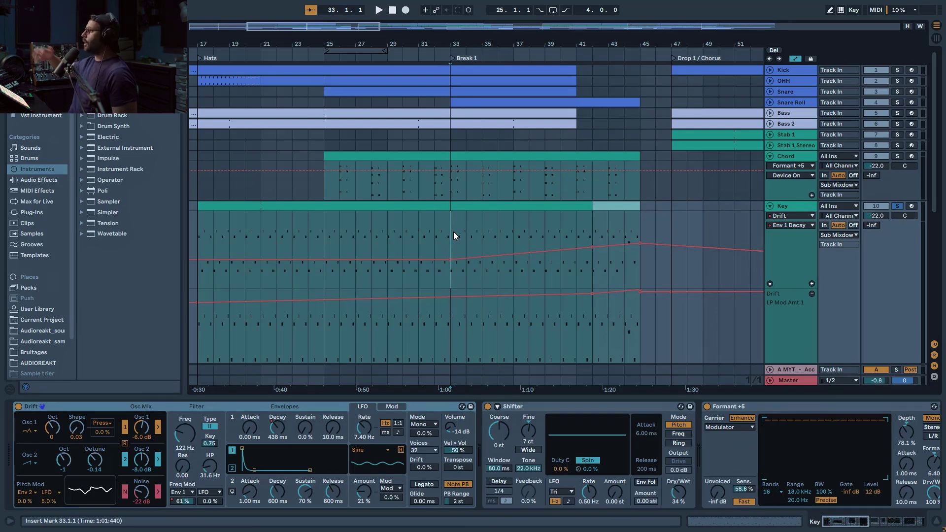
{"action": "key", "text": "space"}
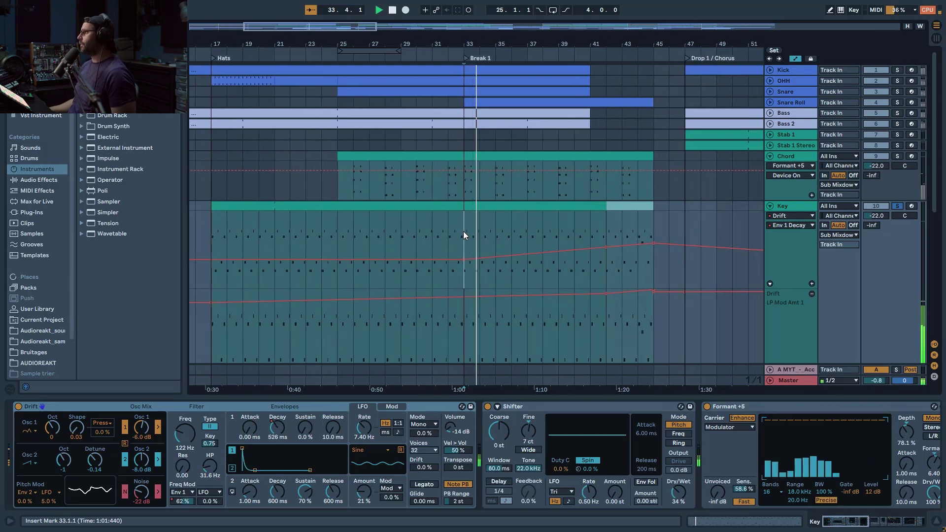
Add the Chord track to the soloed playback and display its EQ Eight 8 Frequency A automation.
{"action": "left_click", "coordinate": [897, 157]}
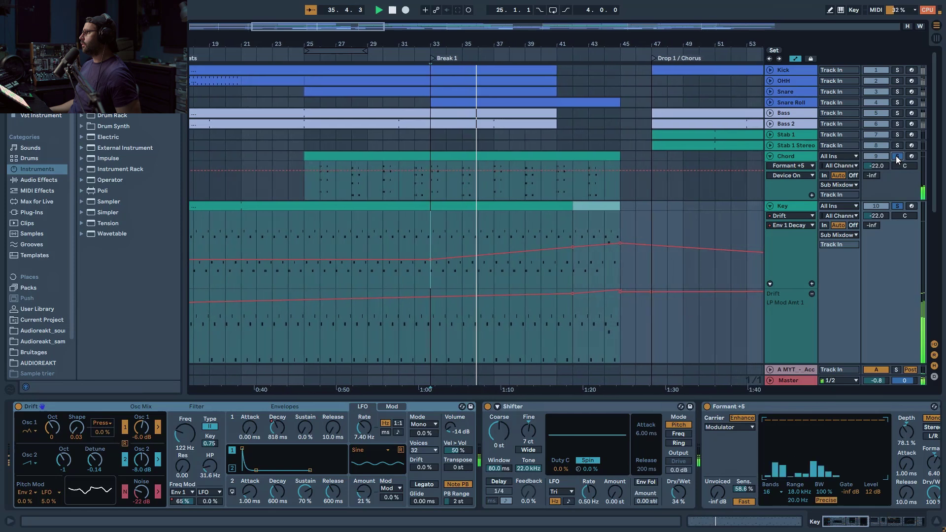
{"action": "left_click", "coordinate": [790, 166]}
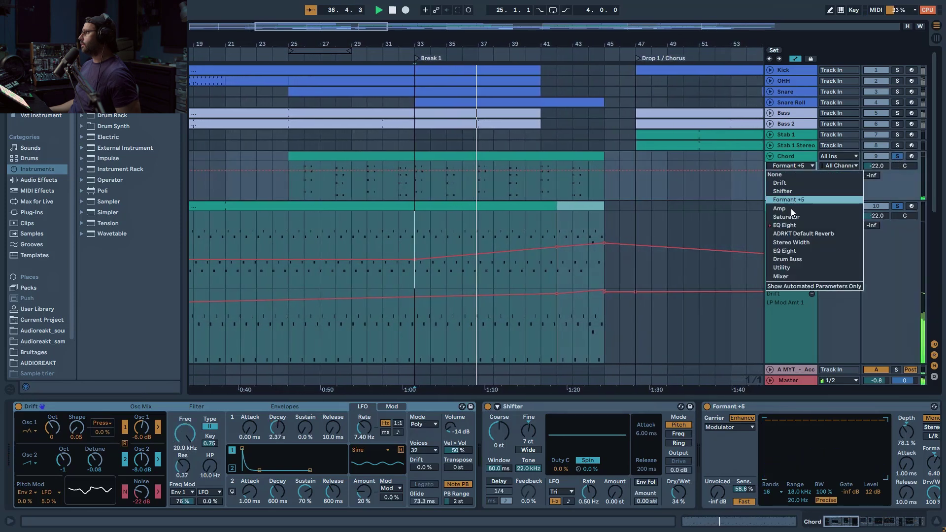
{"action": "left_click", "coordinate": [793, 225]}
{"action": "left_click", "coordinate": [796, 176]}
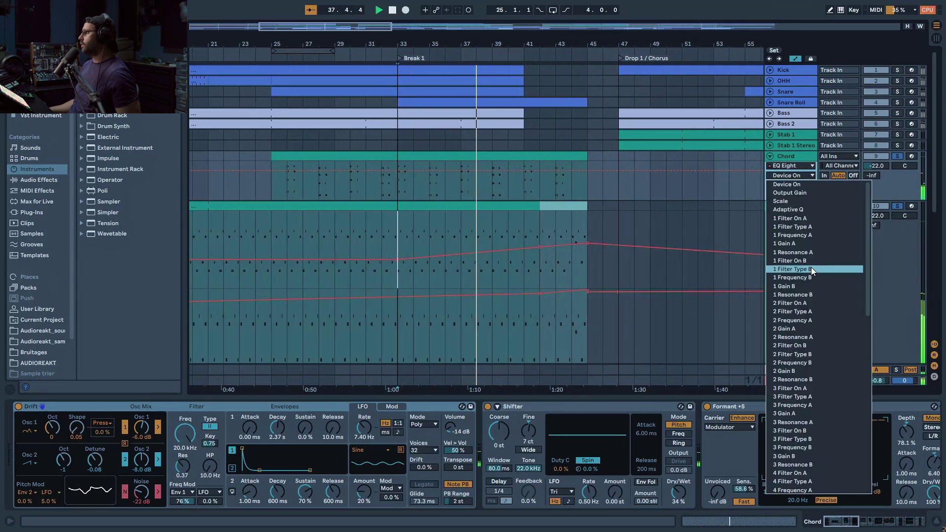
{"action": "scroll", "coordinate": [811, 315], "scroll_direction": "down", "scroll_amount": 10}
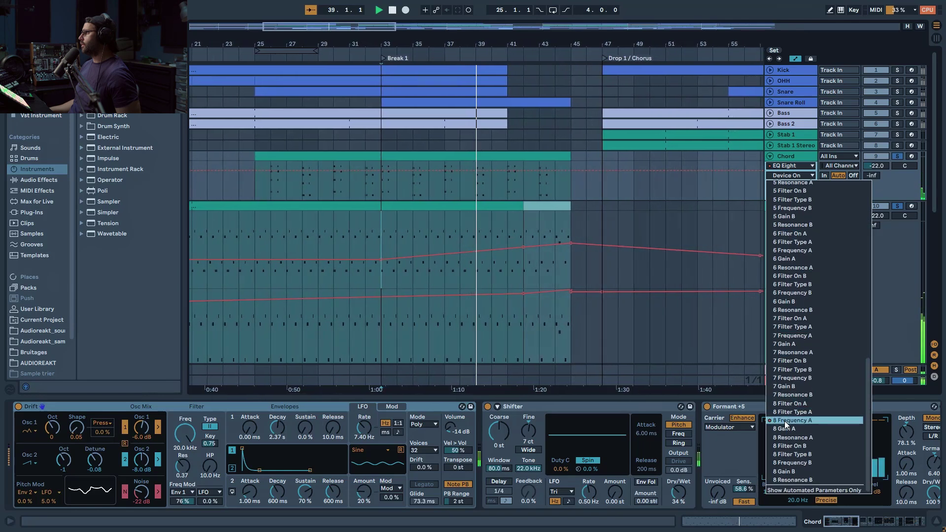
{"action": "left_click", "coordinate": [789, 420]}
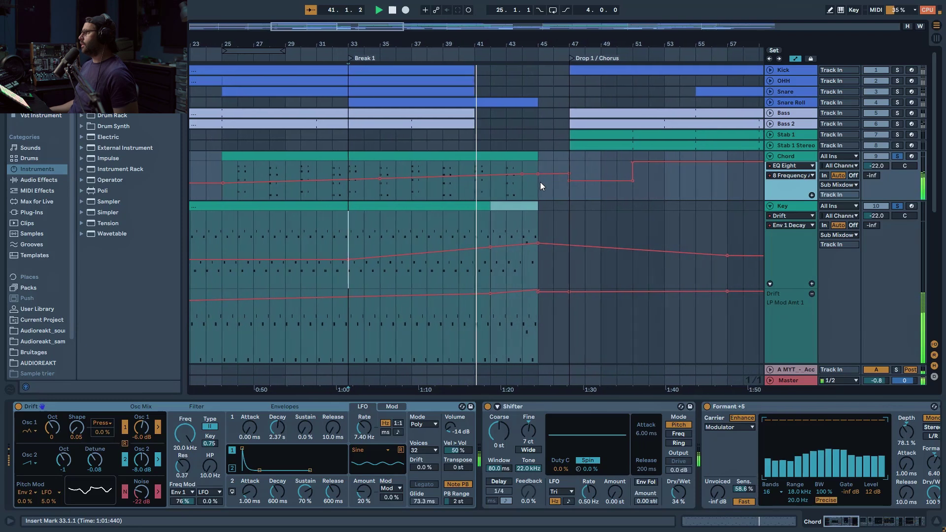
Clear the solos, fold all tracks and play the full arrangement from bar 33 through Break 1.
{"action": "left_click", "coordinate": [898, 155]}
{"action": "key", "text": "alt+u"}
{"action": "left_click", "coordinate": [336, 143]}
{"action": "key", "text": "space"}
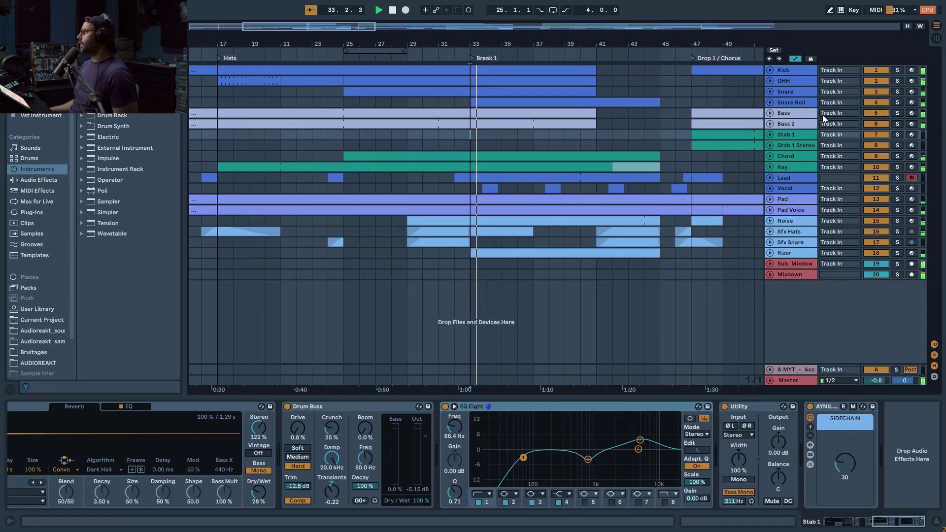
{"action": "left_click_drag", "start_coordinate": [327, 27], "coordinate": [329, 36]}
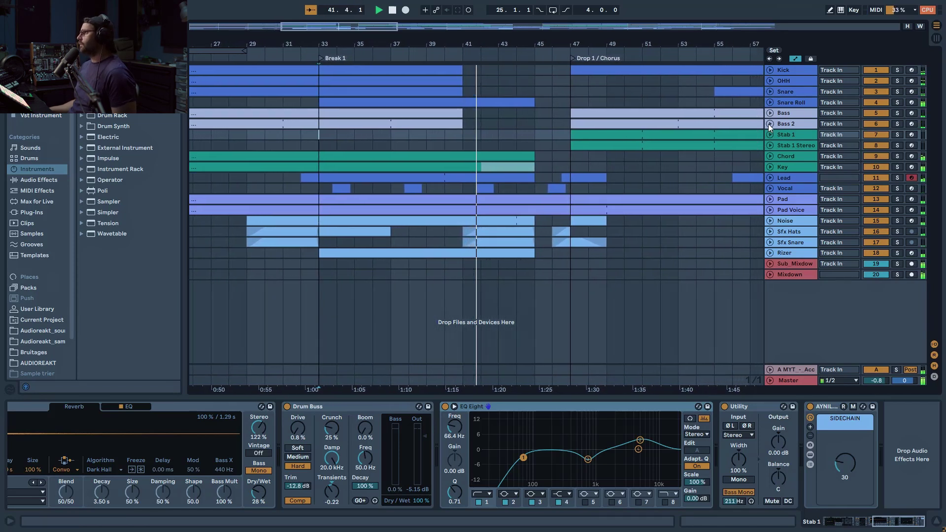
Unfold the Lead track and deactivate the section of its clip from bar 40 to bar 45.
{"action": "left_click", "coordinate": [771, 179]}
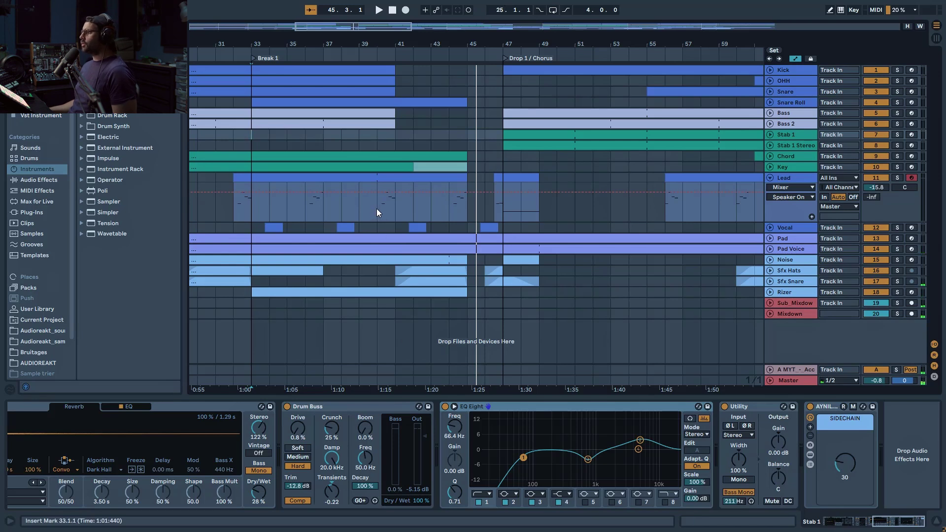
{"action": "left_click_drag", "start_coordinate": [377, 209], "coordinate": [394, 203]}
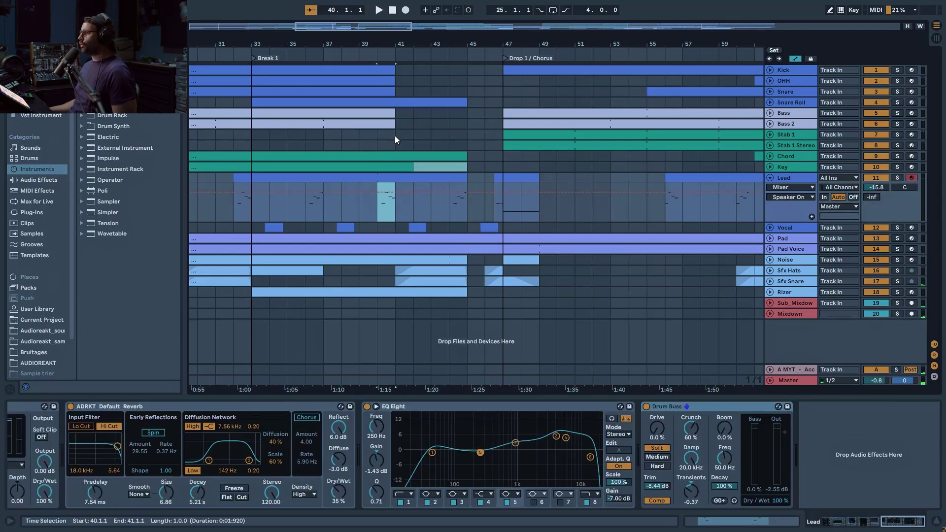
{"action": "left_click", "coordinate": [452, 211]}
{"action": "left_click_drag", "start_coordinate": [451, 211], "coordinate": [466, 212]}
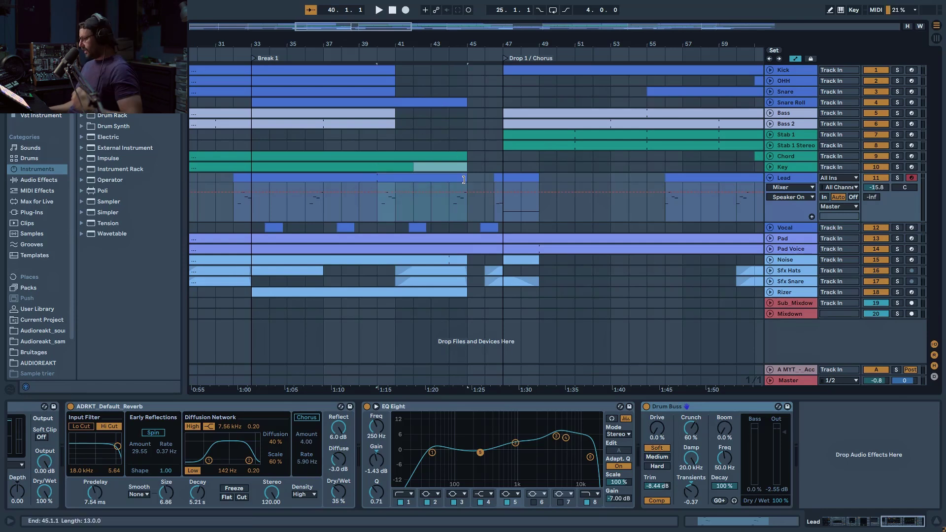
{"action": "key", "text": "0"}
Play the end of Break 1 without the deactivated Lead section and reactivate that section.
{"action": "key", "text": "space"}
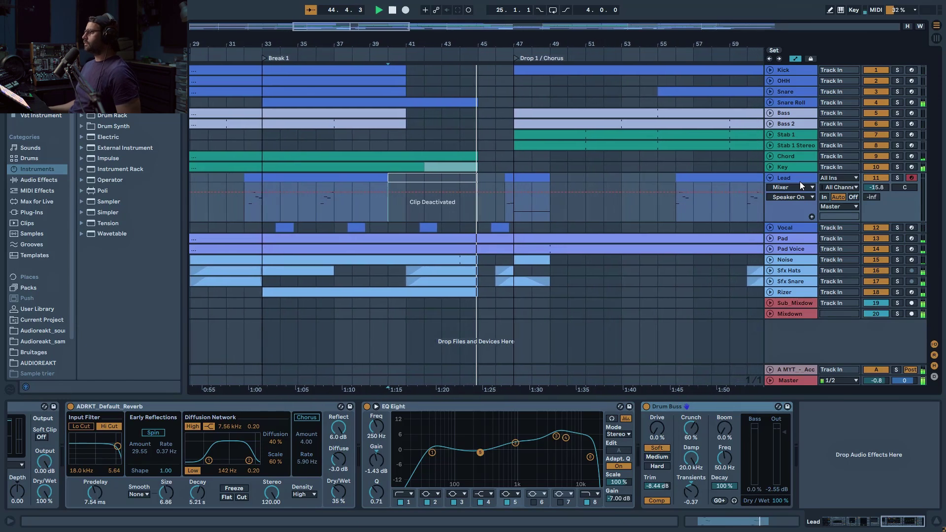
{"action": "key", "text": "space"}
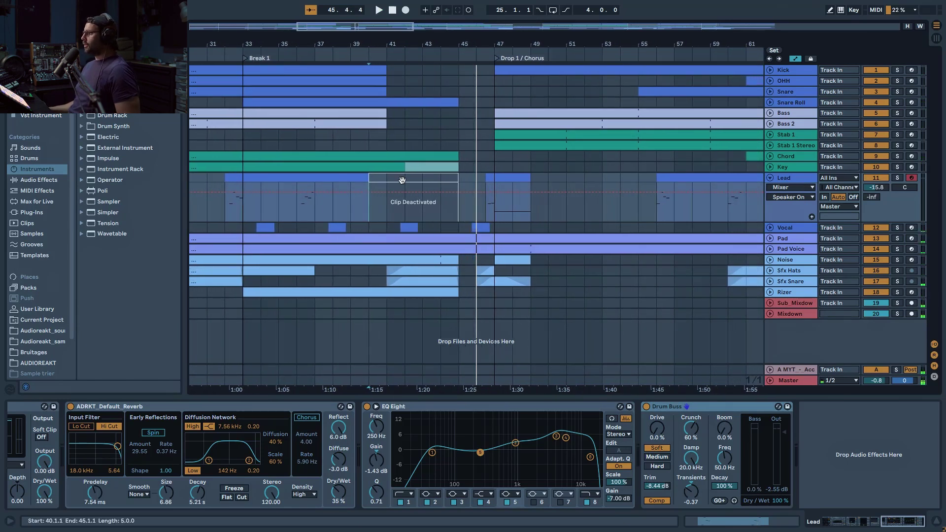
{"action": "left_click", "coordinate": [401, 212]}
{"action": "key", "text": "0"}
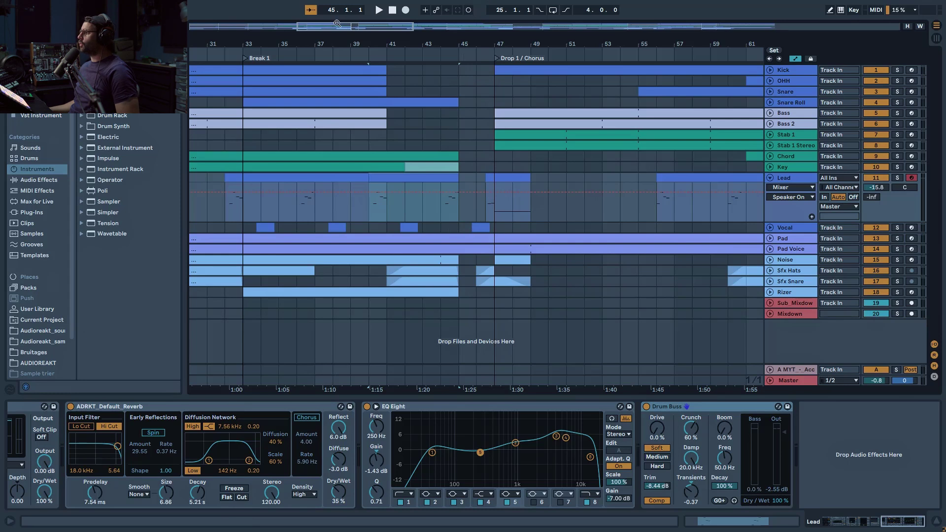
Play the Lead clip leading into Drop 1 in solo from 46.3.1.
{"action": "left_click_drag", "start_coordinate": [338, 23], "coordinate": [339, 42]}
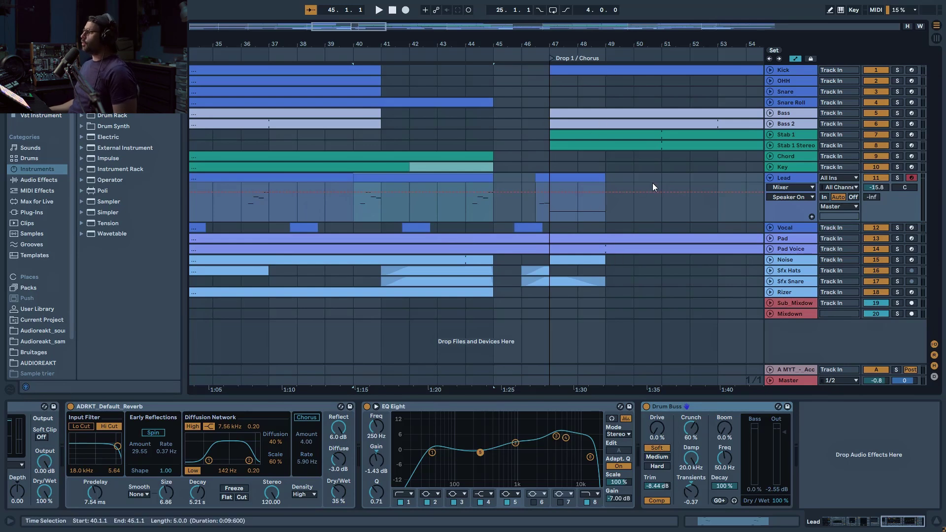
{"action": "left_click", "coordinate": [581, 178]}
{"action": "key", "text": "space"}
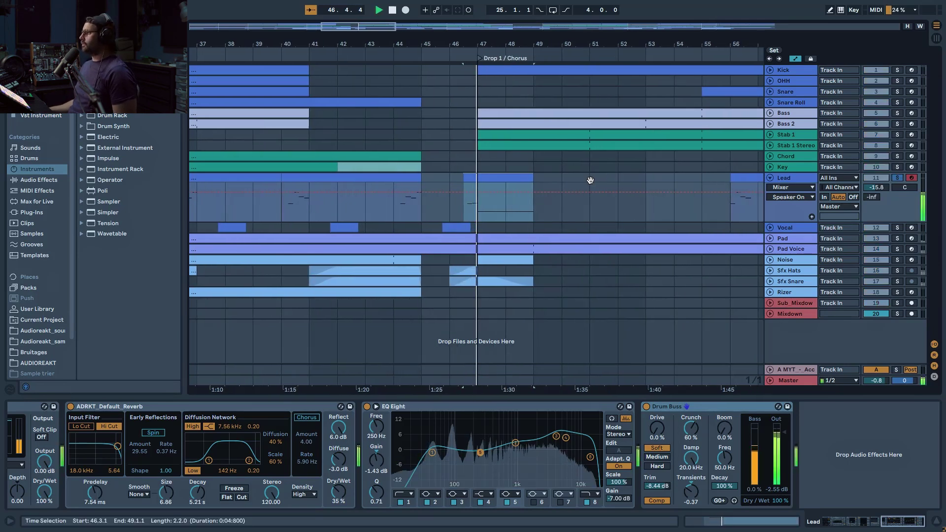
{"action": "key", "text": "space"}
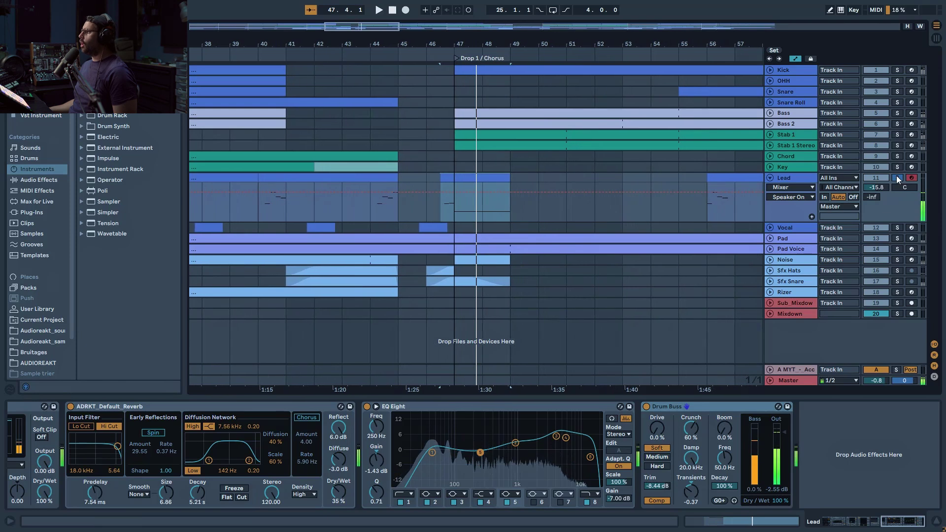
Audition the Stab 1 track in solo at the start of Drop 1 and cancel its solo.
{"action": "left_click", "coordinate": [898, 135]}
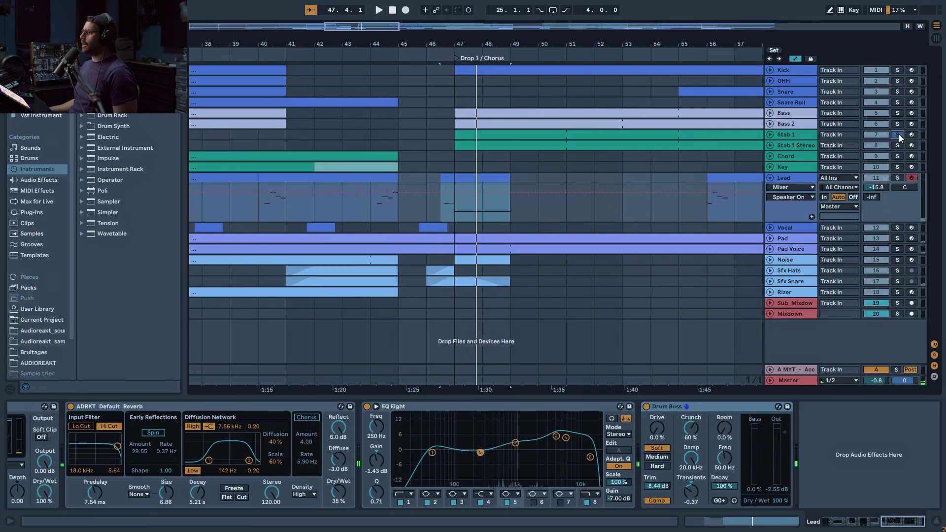
{"action": "key", "text": "space"}
{"action": "key", "text": "space"}
{"action": "left_click", "coordinate": [899, 134]}
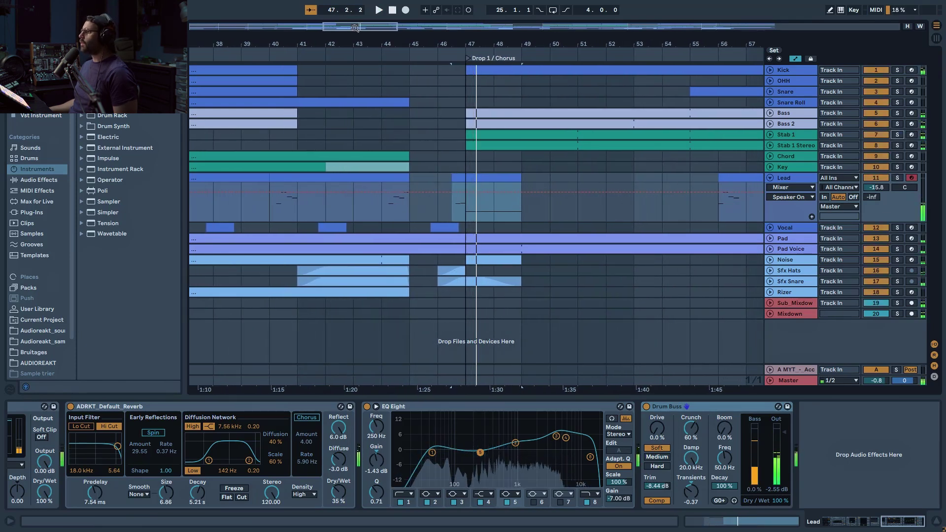
Play all tracks from bar 41 through the end of Break 1 into Drop 1 and stop playback.
{"action": "key", "text": "minus"}
{"action": "key", "text": "minus"}
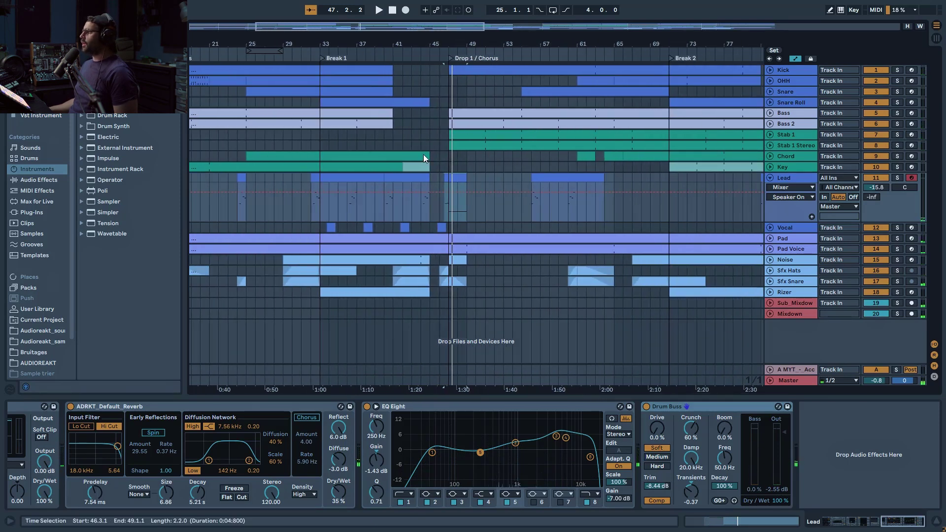
{"action": "left_click_drag", "start_coordinate": [438, 31], "coordinate": [438, 18]}
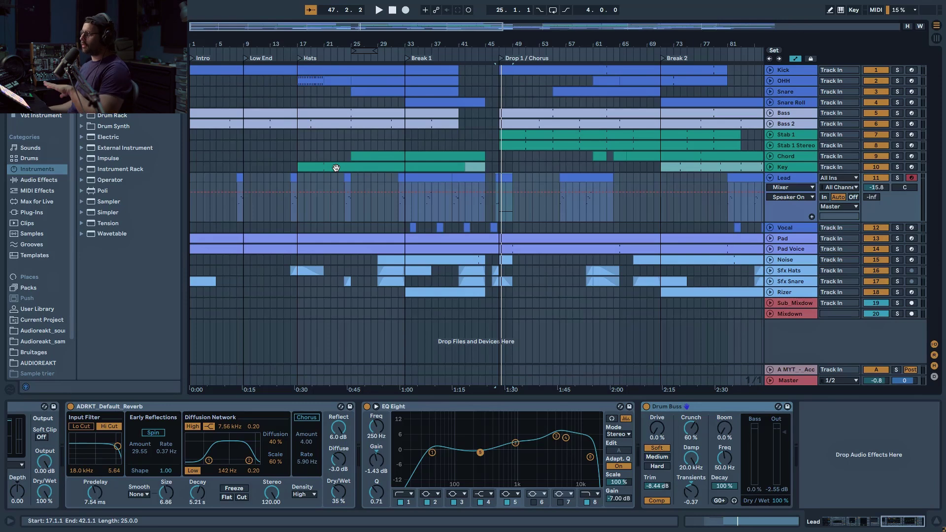
{"action": "left_click", "coordinate": [460, 146]}
{"action": "key", "text": "space"}
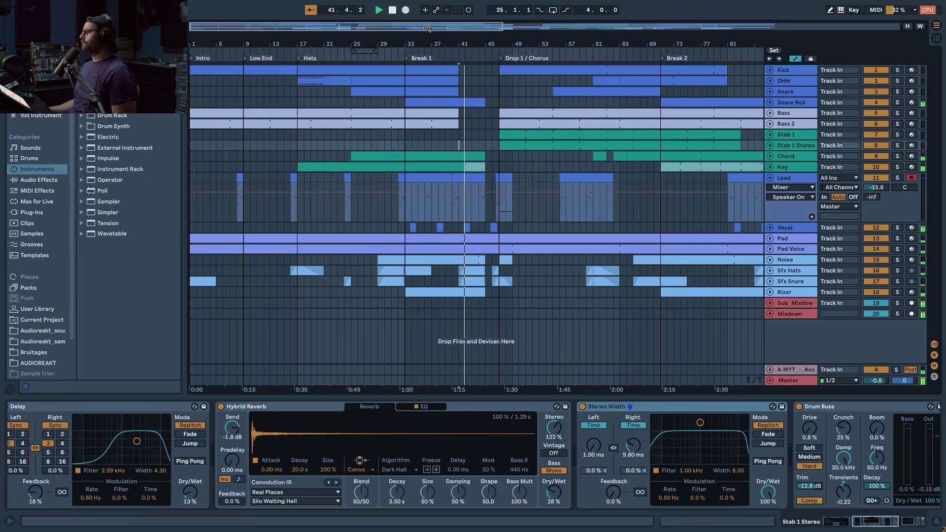
{"action": "left_click_drag", "start_coordinate": [428, 28], "coordinate": [489, 47]}
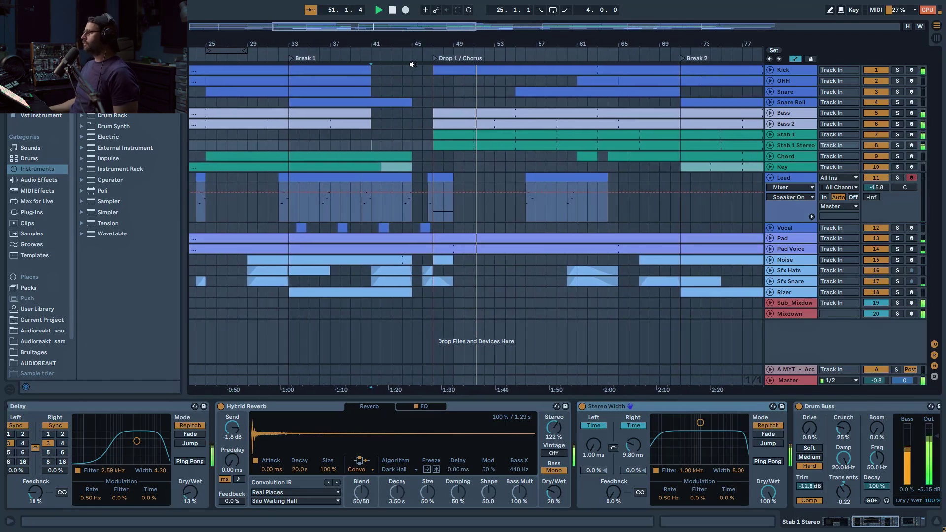
{"action": "key", "text": "space"}
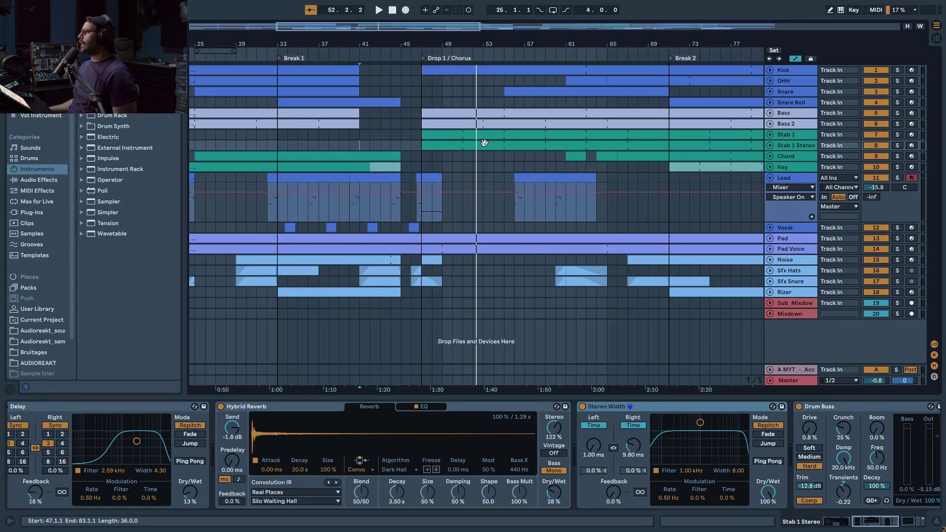
Play Drop 1 from bar 55 toward Break 2, unfolding the Stab 1 and Chord tracks to examine their notes and automation.
{"action": "left_click", "coordinate": [507, 176]}
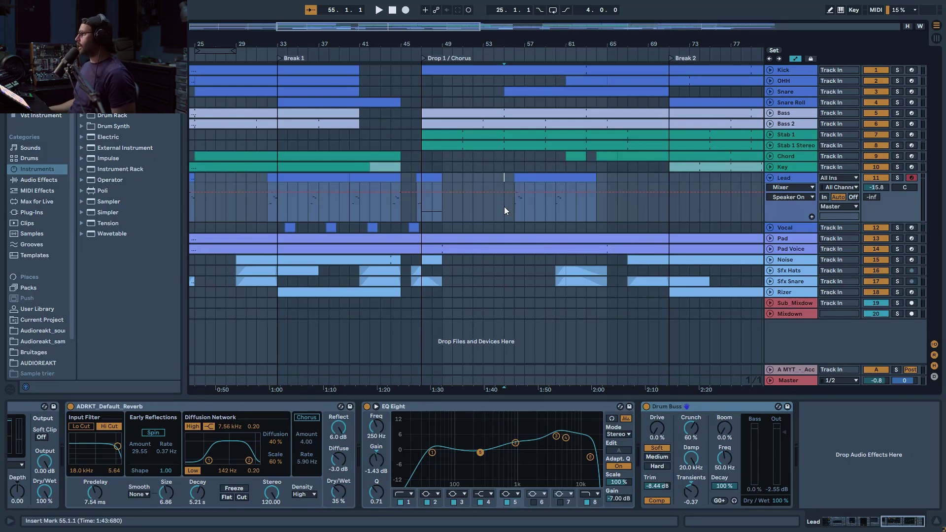
{"action": "key", "text": "space"}
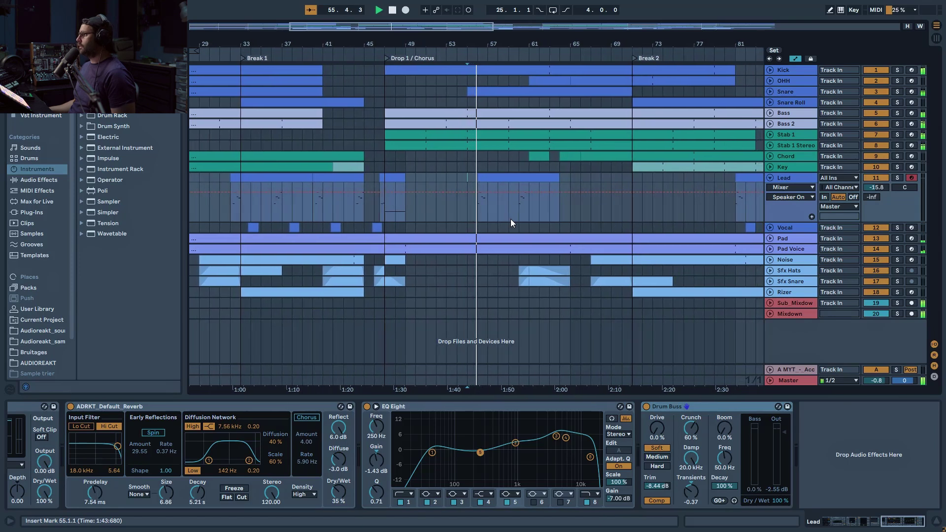
{"action": "left_click", "coordinate": [770, 135]}
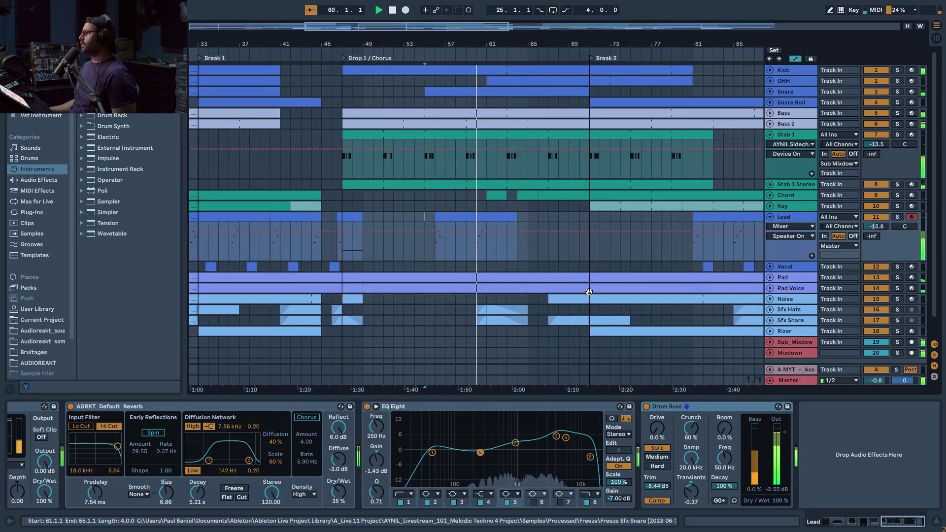
{"action": "left_click", "coordinate": [770, 196]}
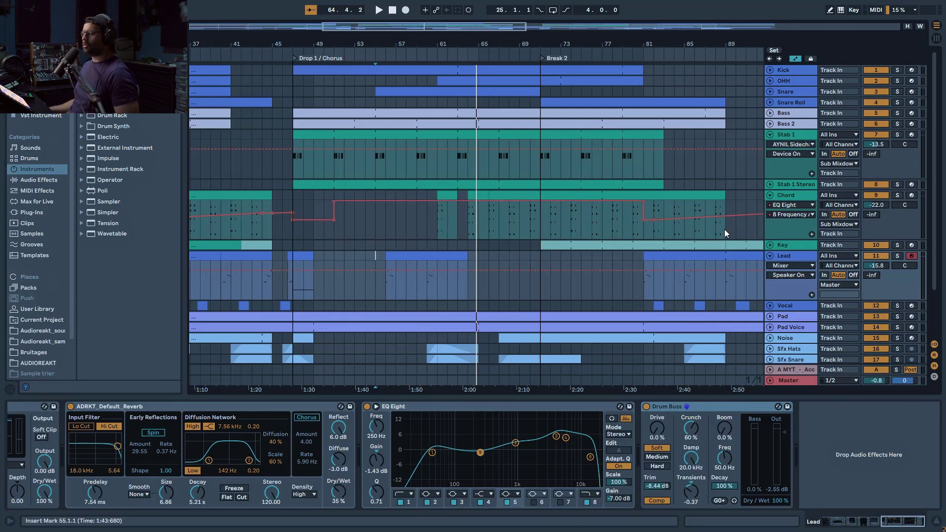
{"action": "key", "text": "space"}
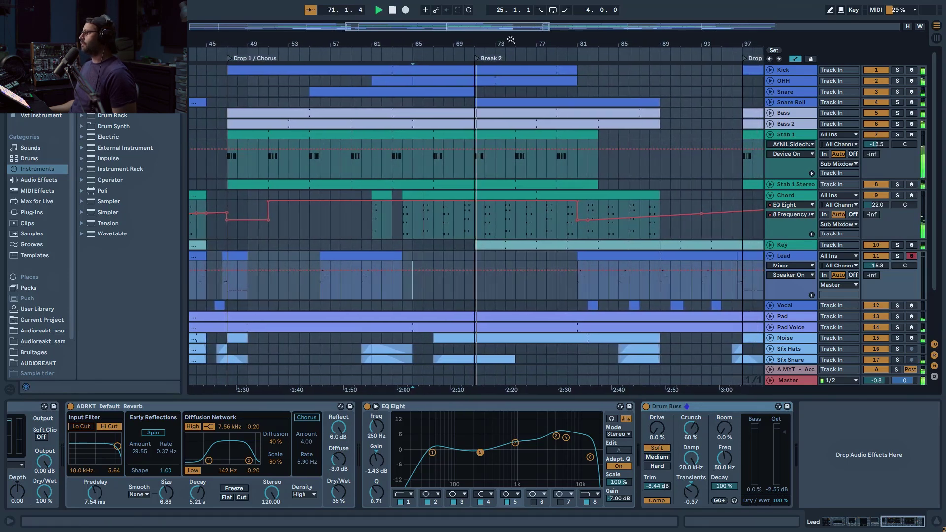
Fold the Chord, Stab 1 and Lead tracks to compact the arrangement around Break 2.
{"action": "key", "text": "minus"}
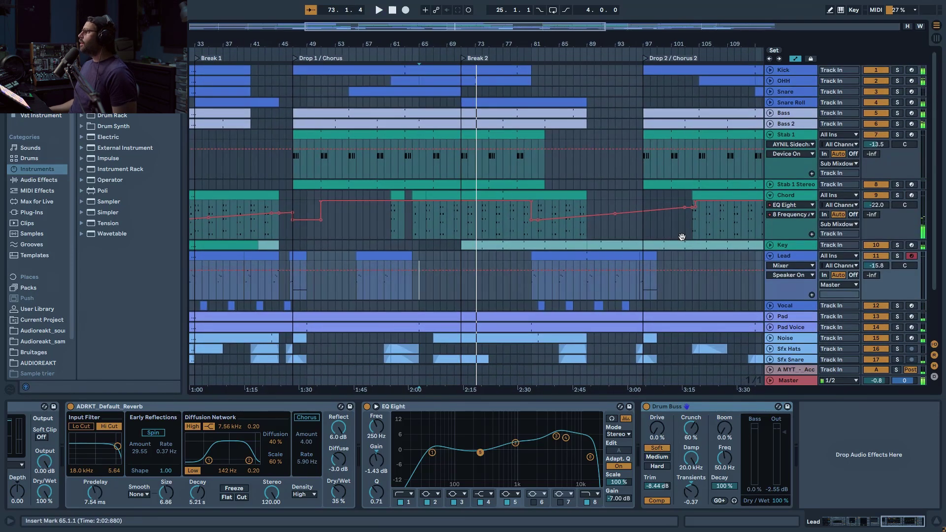
{"action": "left_click", "coordinate": [770, 195]}
{"action": "left_click", "coordinate": [770, 135]}
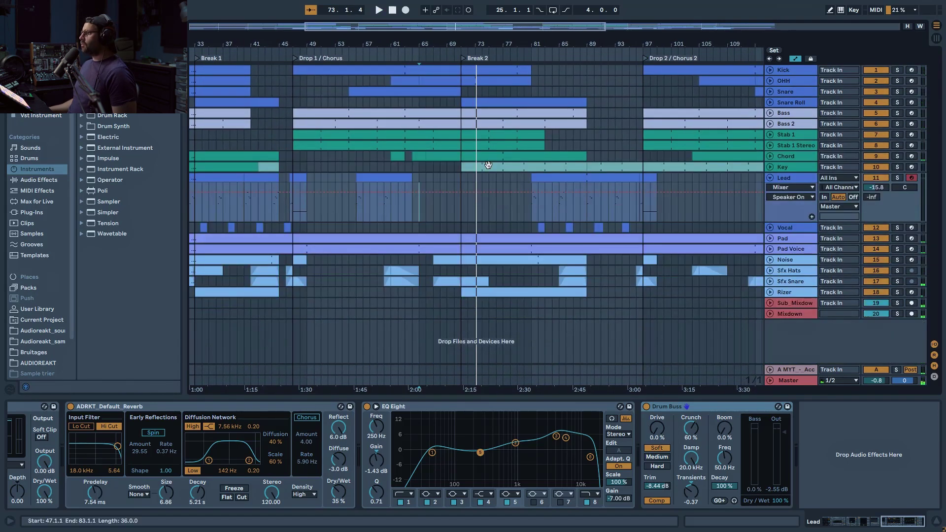
{"action": "left_click", "coordinate": [770, 178]}
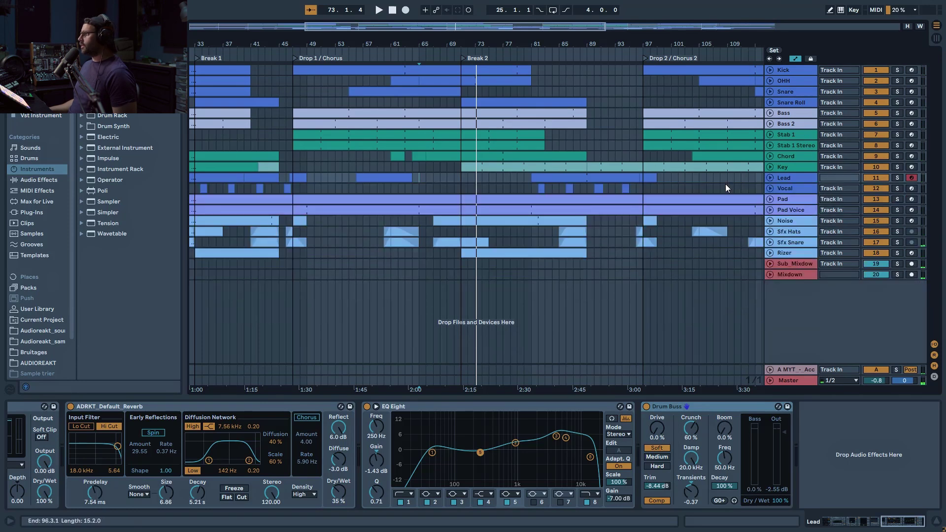
Examine the Snare Roll and Rizer tracks' devices and unfold the Mixdown track to view its RISER KNOB automation.
{"action": "left_click", "coordinate": [786, 103]}
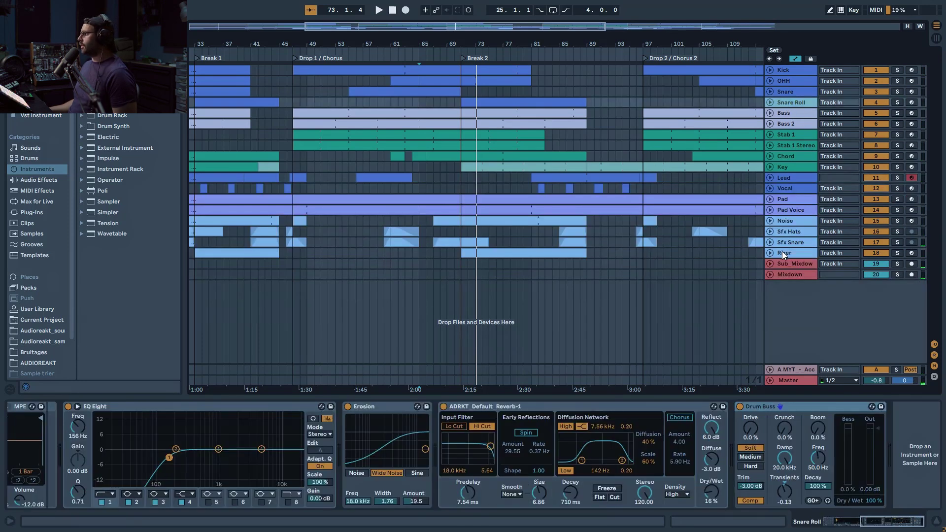
{"action": "left_click", "coordinate": [783, 252]}
{"action": "left_click", "coordinate": [771, 276]}
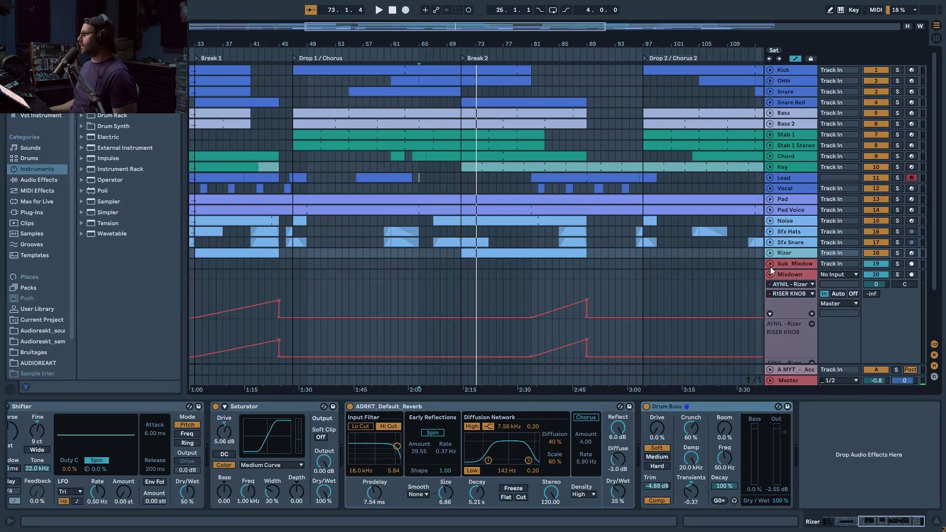
{"action": "left_click", "coordinate": [770, 264]}
{"action": "left_click", "coordinate": [770, 264]}
Unfold the Key track and audition its notes and Drift automation in solo from bar 41, checking bars 47 and 97.
{"action": "left_click", "coordinate": [770, 167]}
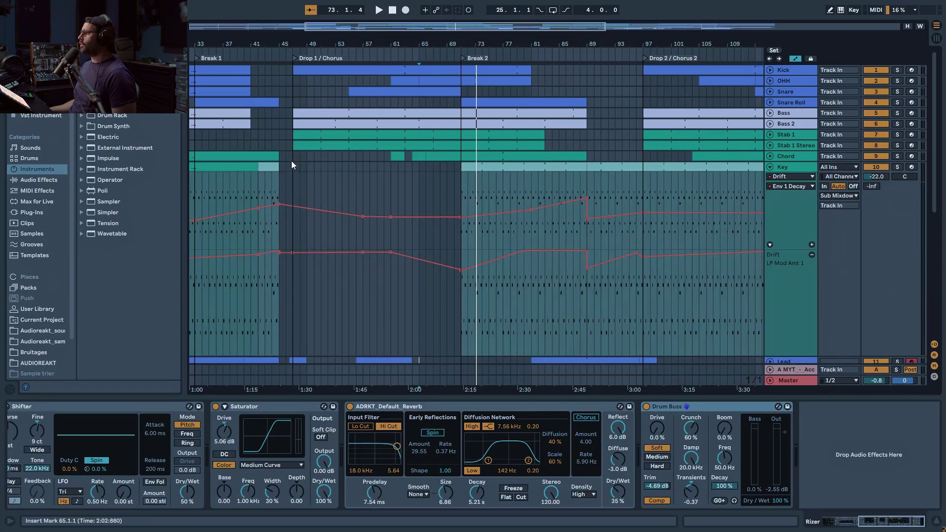
{"action": "left_click", "coordinate": [250, 177]}
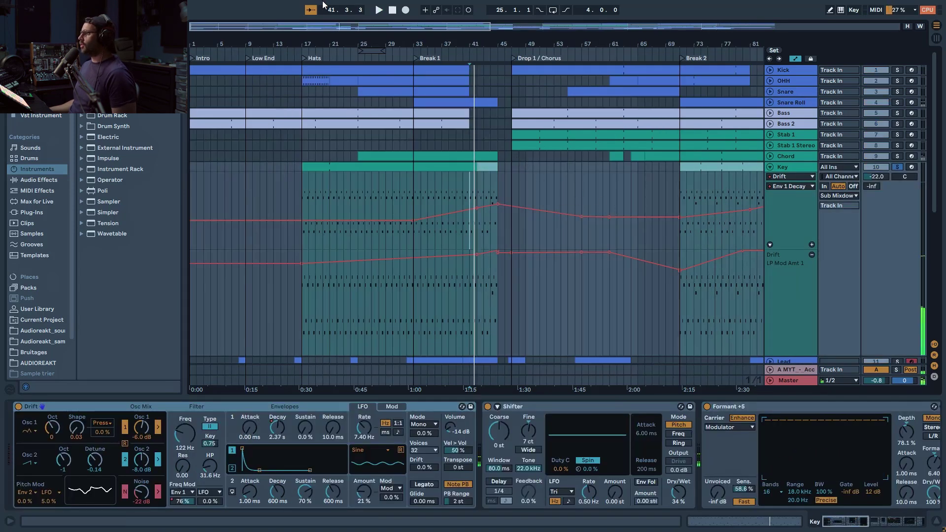
{"action": "left_click_drag", "start_coordinate": [348, 31], "coordinate": [328, 180]}
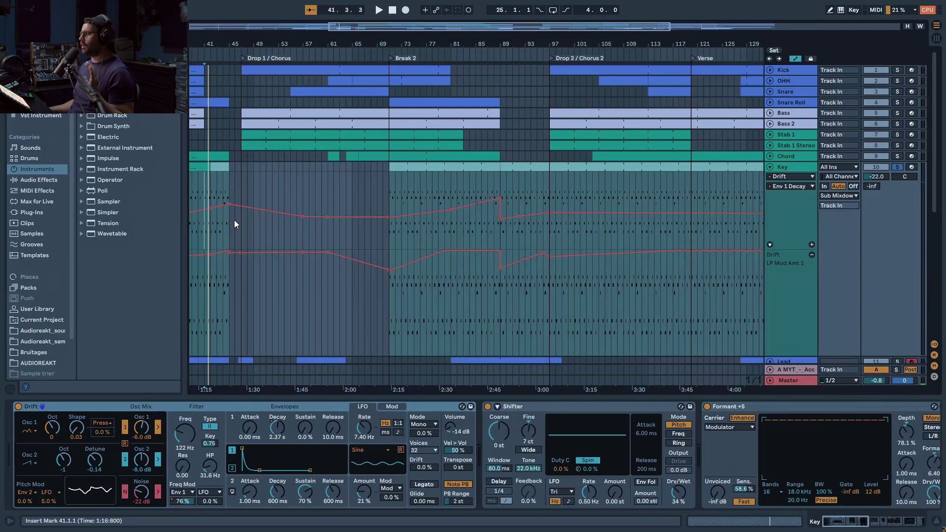
{"action": "left_click", "coordinate": [241, 179]}
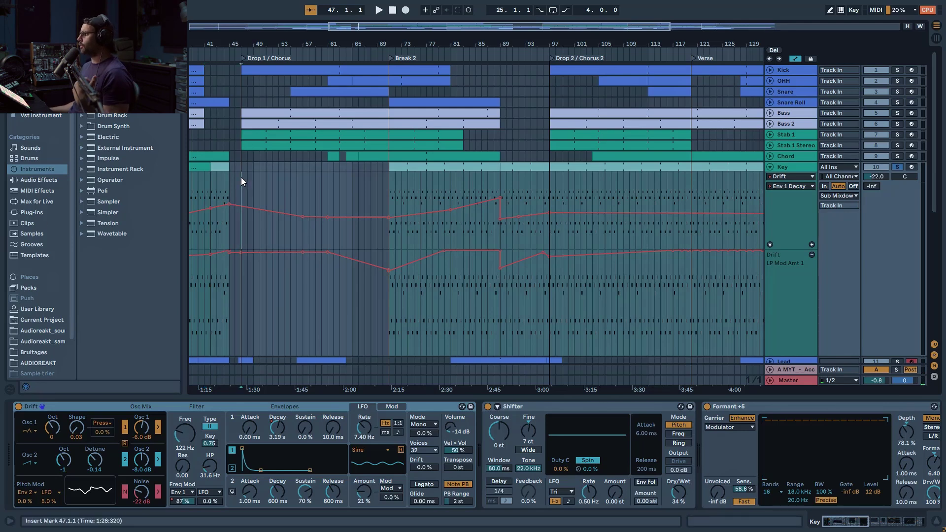
{"action": "left_click", "coordinate": [550, 190]}
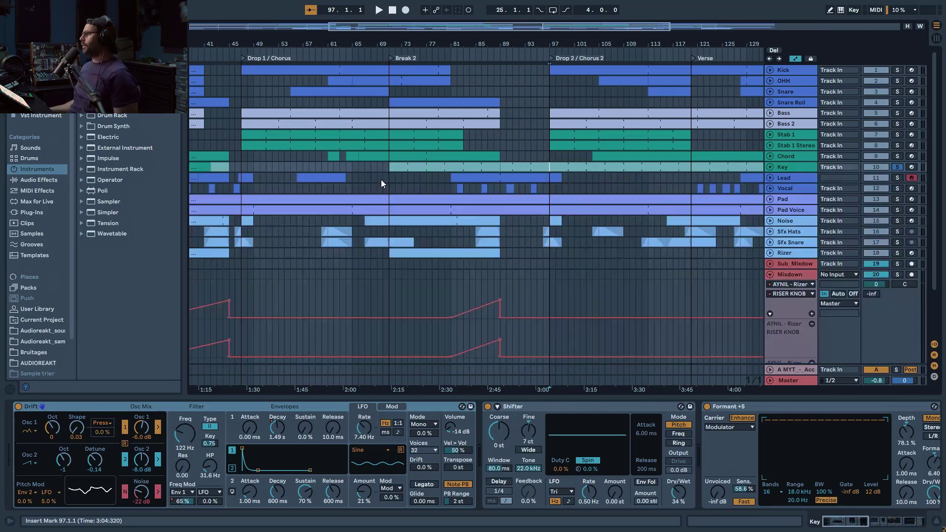
Play all tracks from bar 68 into Break 2, unfolding the Key and Lead tracks to examine them, and stop playback.
{"action": "left_click", "coordinate": [380, 179]}
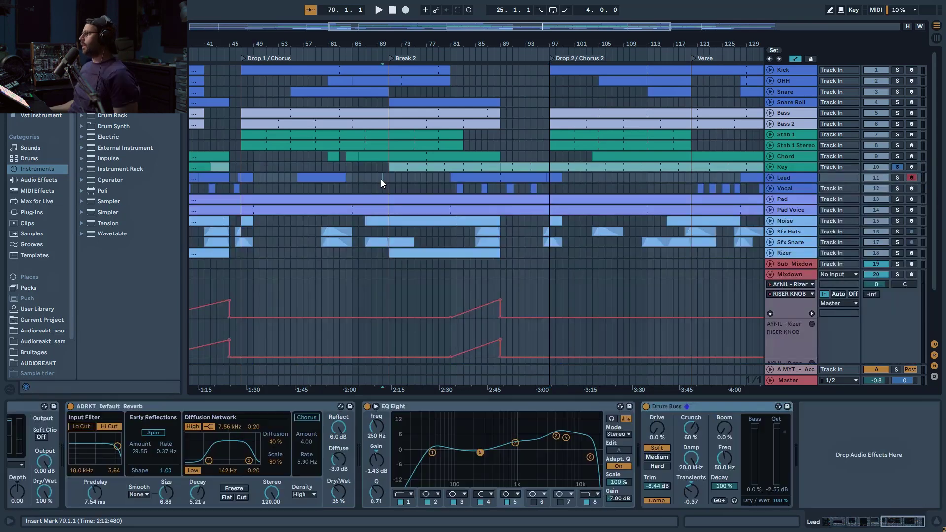
{"action": "key", "text": "space"}
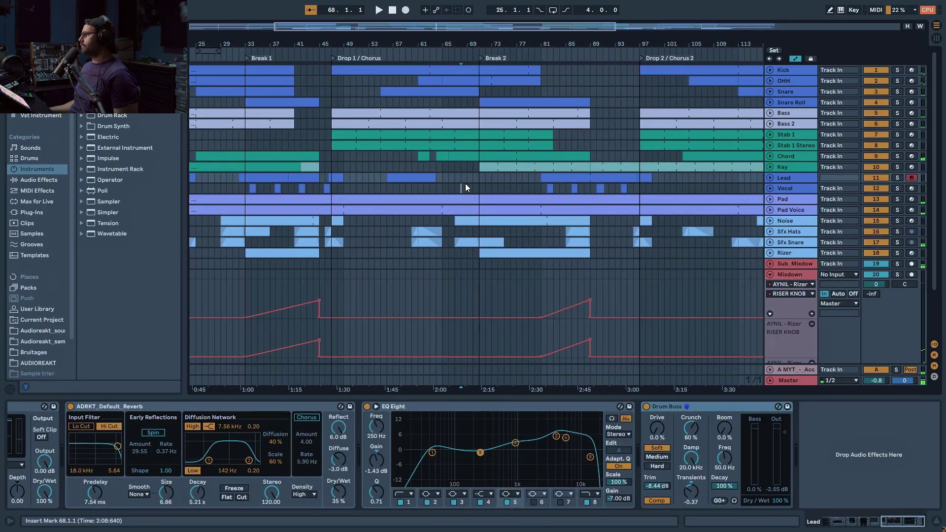
{"action": "left_click", "coordinate": [465, 183]}
{"action": "key", "text": "space"}
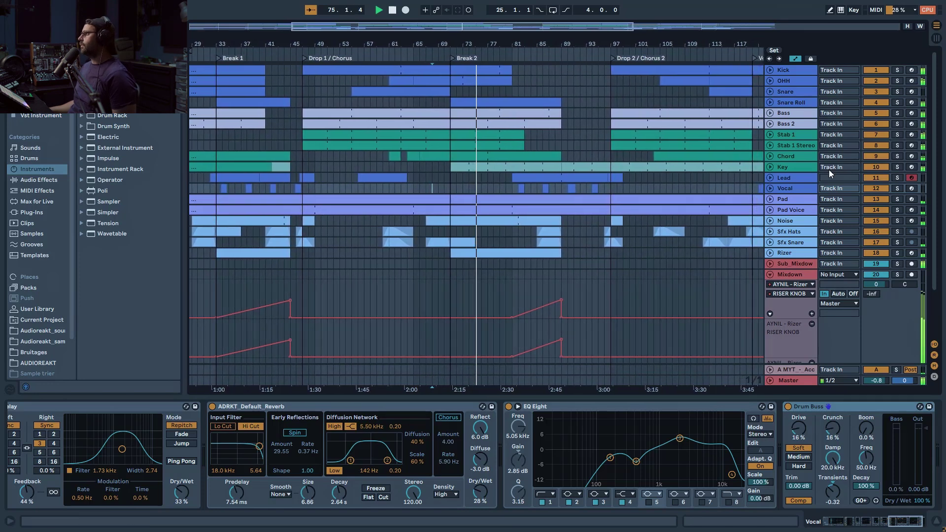
{"action": "left_click", "coordinate": [771, 164]}
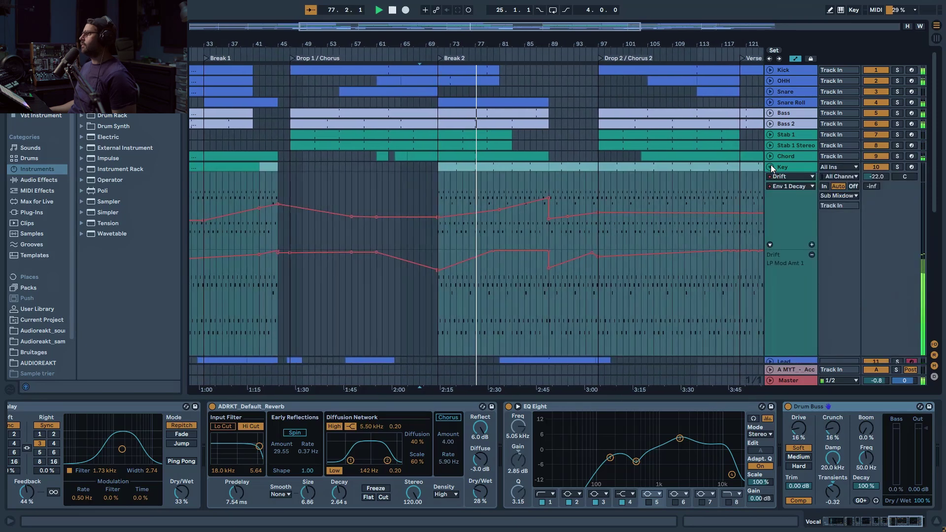
{"action": "left_click", "coordinate": [771, 166]}
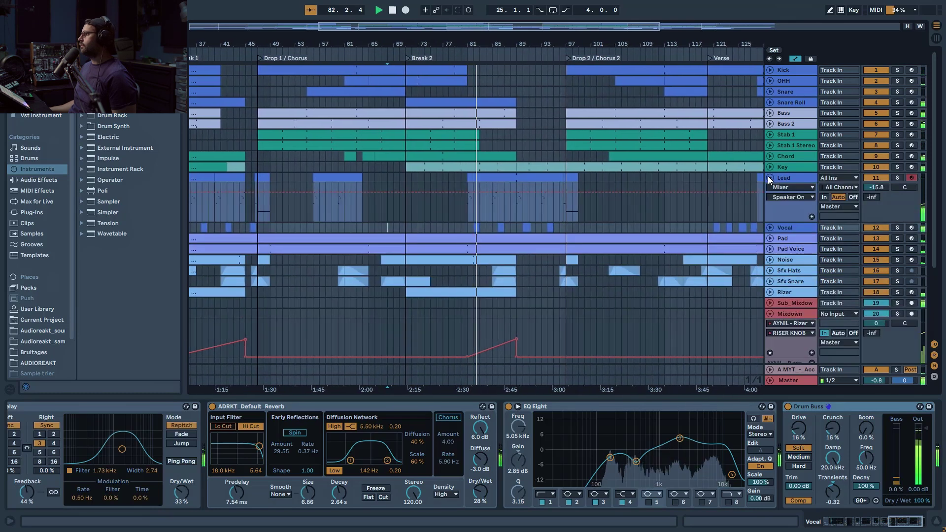
{"action": "left_click_drag", "start_coordinate": [515, 28], "coordinate": [515, 40]}
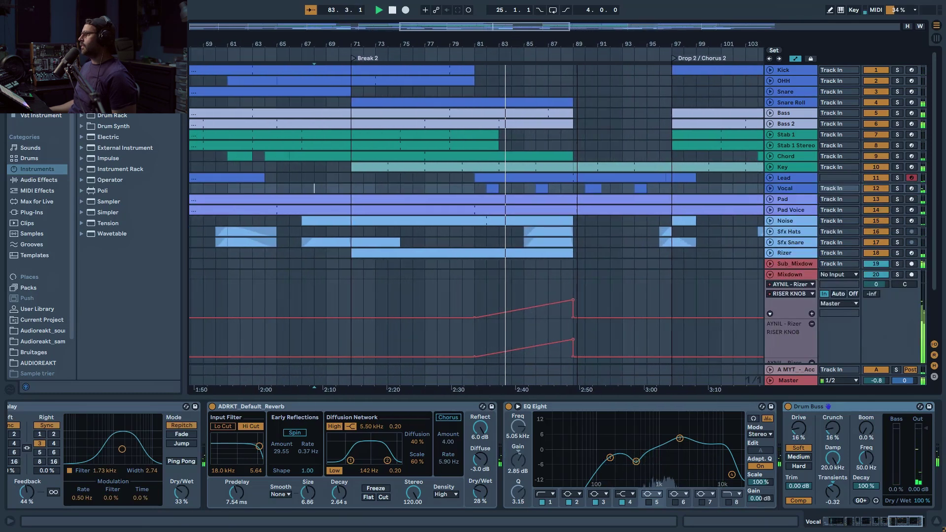
{"action": "left_click", "coordinate": [771, 177]}
{"action": "key", "text": "space"}
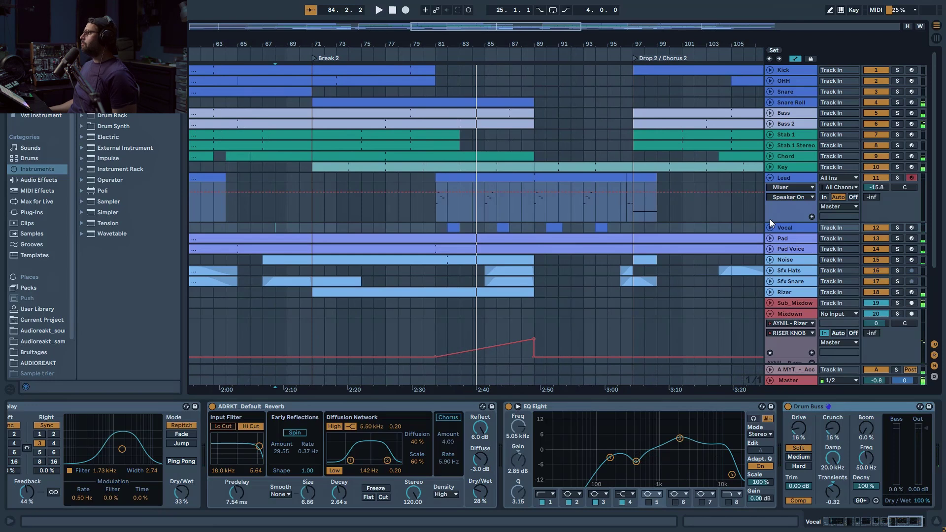
Play from bar 81 of Break 2 into Drop 2, examining the Vocal, Mixdown and Lead tracks along the way.
{"action": "left_click", "coordinate": [771, 227]}
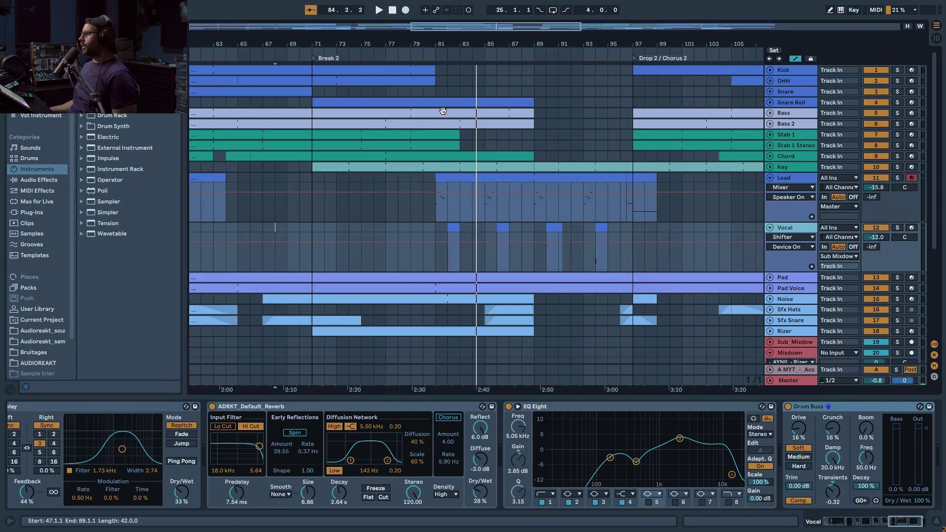
{"action": "left_click", "coordinate": [442, 217]}
{"action": "key", "text": "space"}
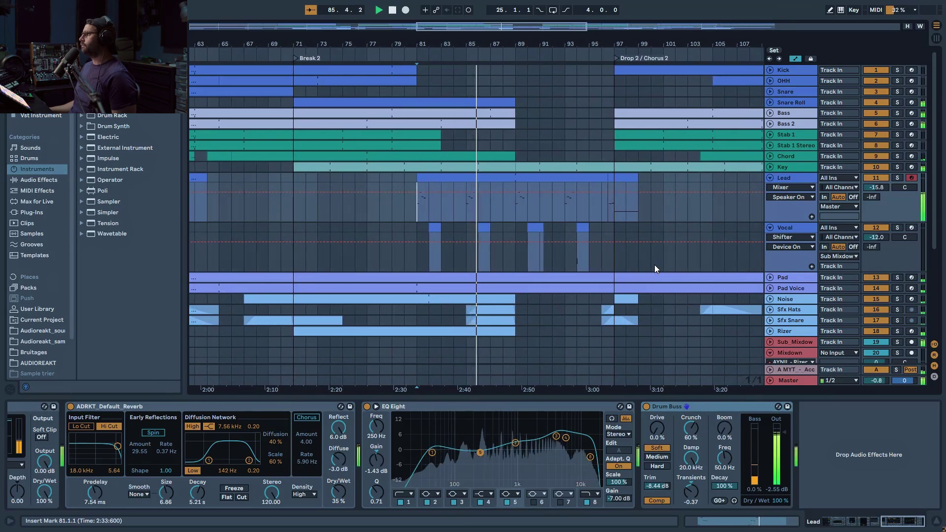
{"action": "scroll", "coordinate": [641, 262], "scroll_direction": "down", "scroll_amount": 2}
{"action": "left_click", "coordinate": [769, 166]}
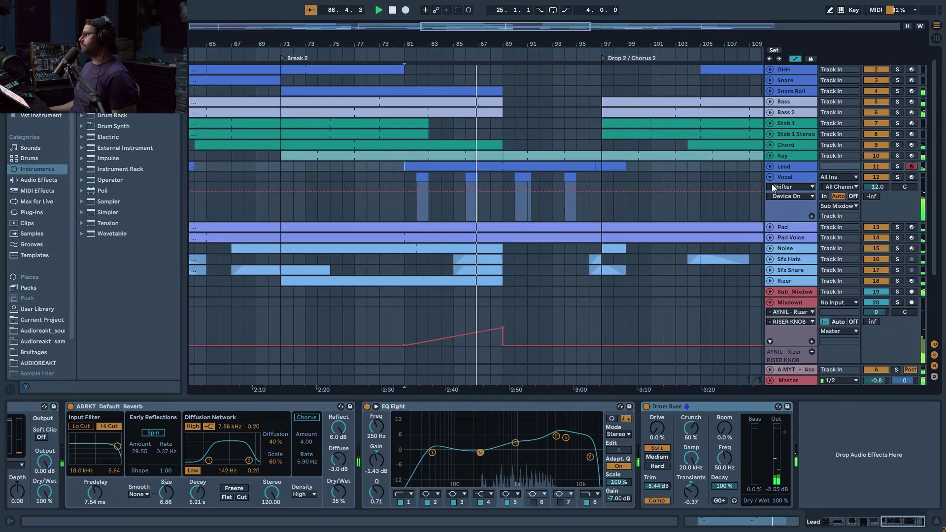
{"action": "left_click", "coordinate": [770, 176]}
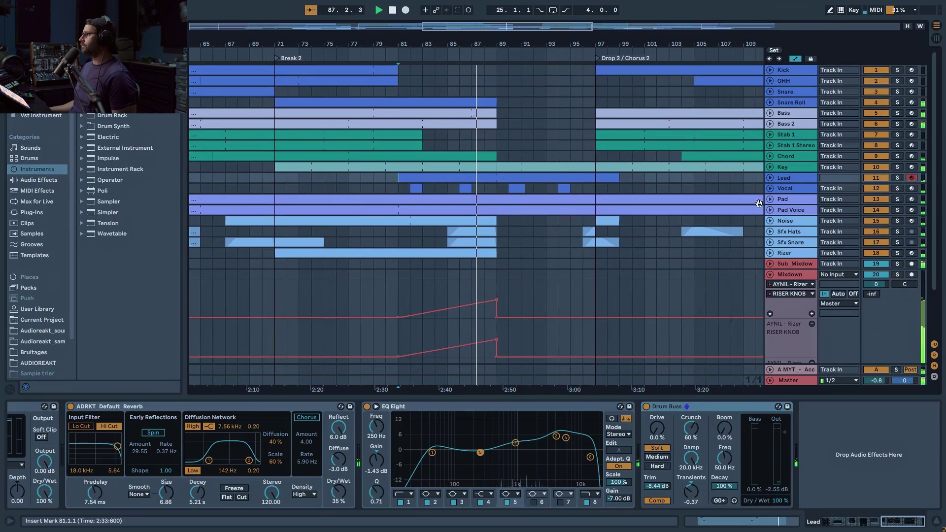
{"action": "left_click", "coordinate": [770, 275]}
{"action": "left_click", "coordinate": [770, 275]}
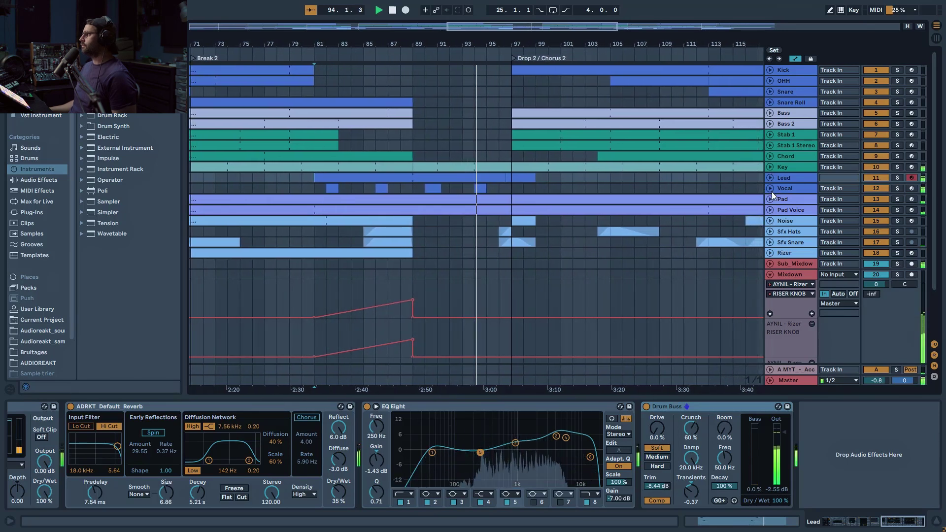
{"action": "left_click", "coordinate": [771, 177]}
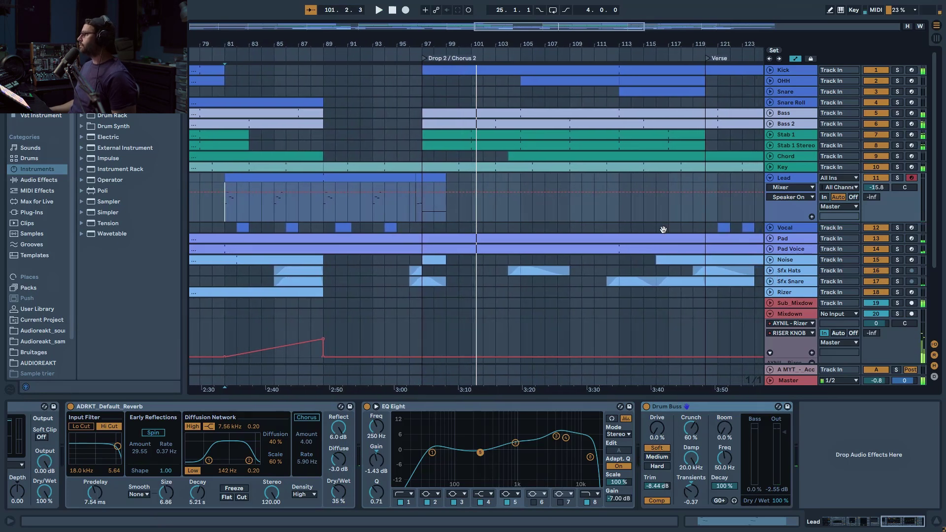
Replay the end of the Lead clip from bar 95 and place the insert marker at the start of Drop 2.
{"action": "left_click", "coordinate": [402, 208]}
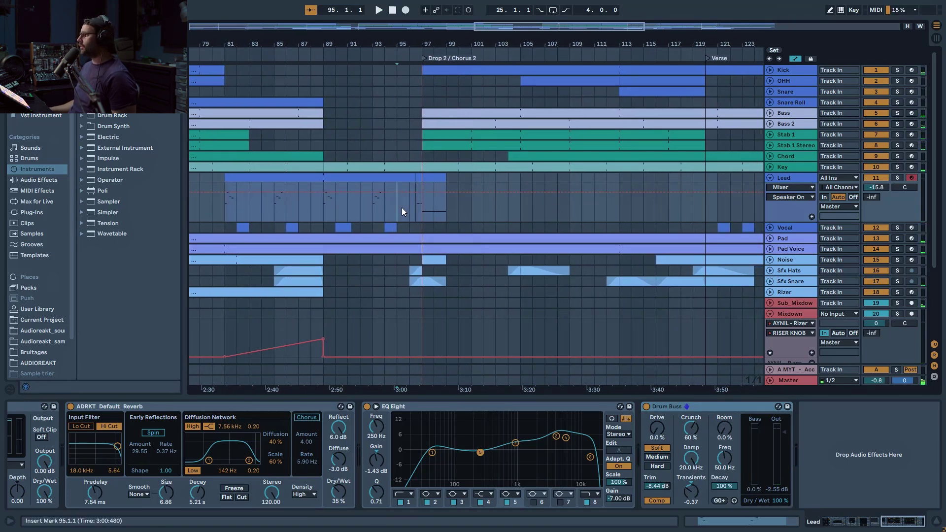
{"action": "key", "text": "space"}
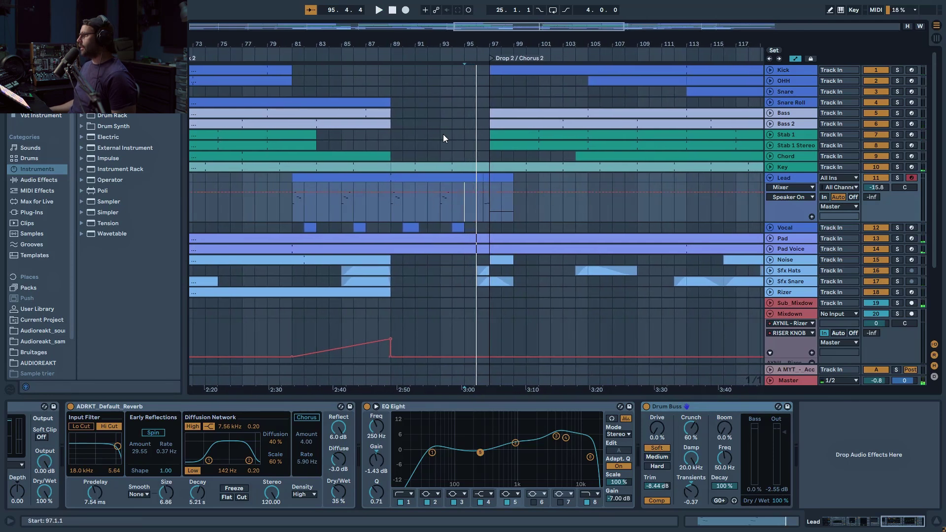
{"action": "left_click", "coordinate": [485, 212]}
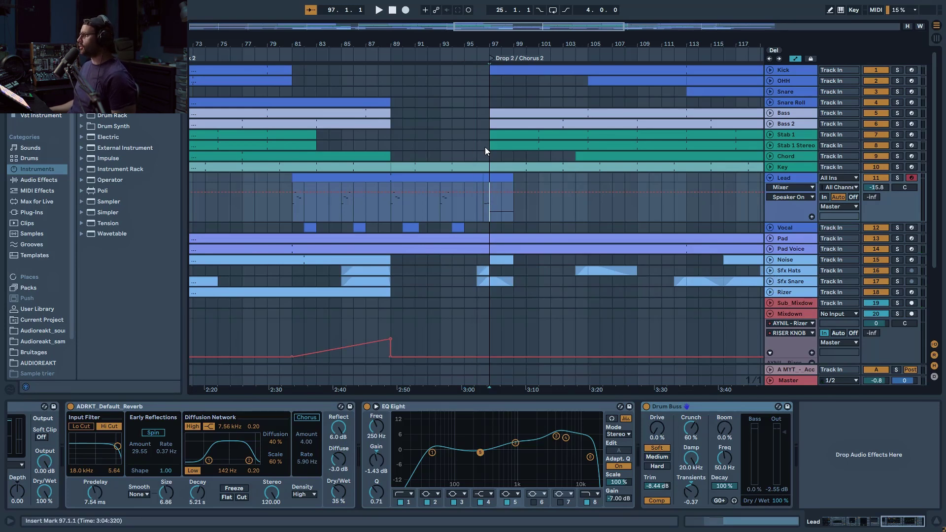
Play Drop 2 from bar 103, unfolding the Chord and Key tracks to examine their notes and automation.
{"action": "left_click_drag", "start_coordinate": [489, 45], "coordinate": [488, 30]}
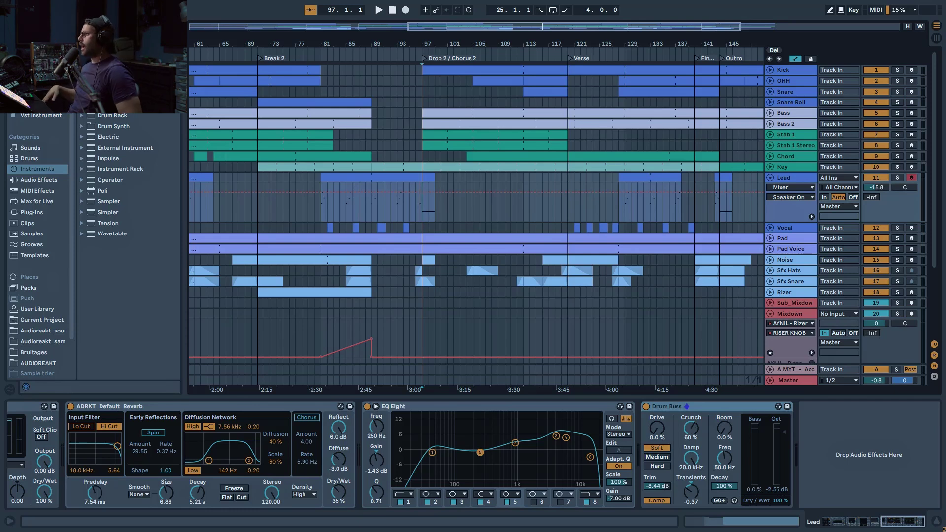
{"action": "left_click_drag", "start_coordinate": [491, 30], "coordinate": [436, 23]}
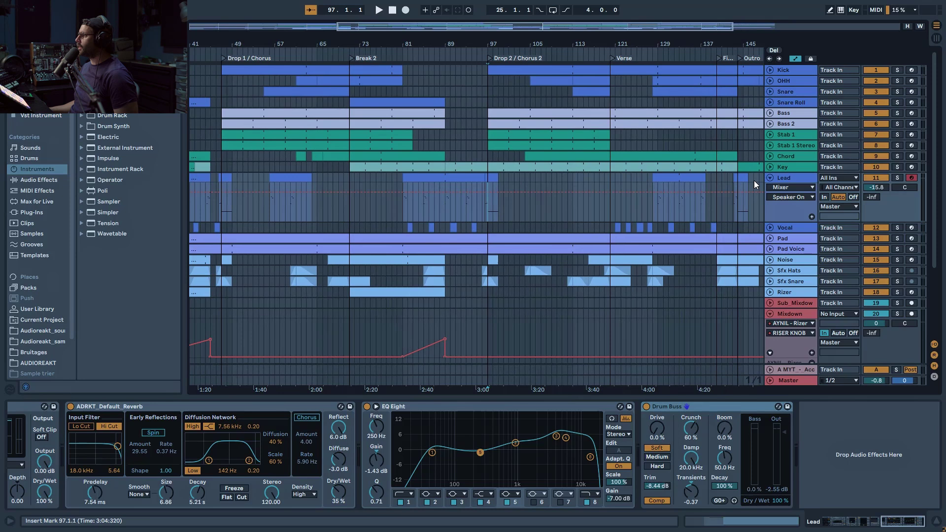
{"action": "left_click", "coordinate": [522, 203]}
{"action": "key", "text": "space"}
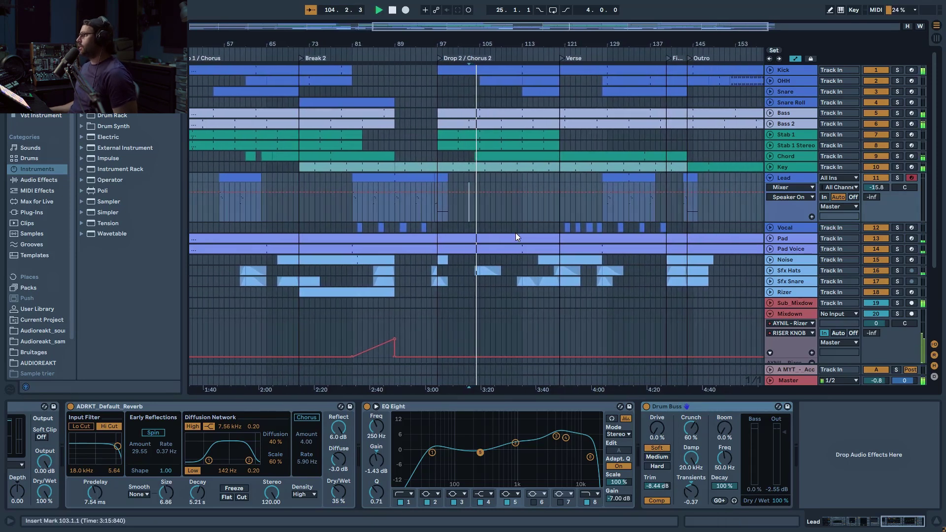
{"action": "left_click", "coordinate": [770, 157]}
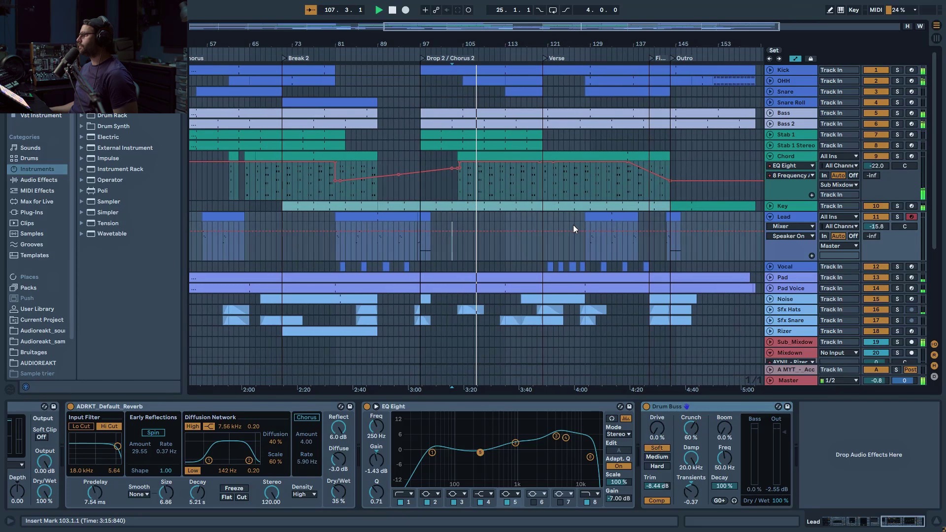
{"action": "left_click", "coordinate": [770, 206]}
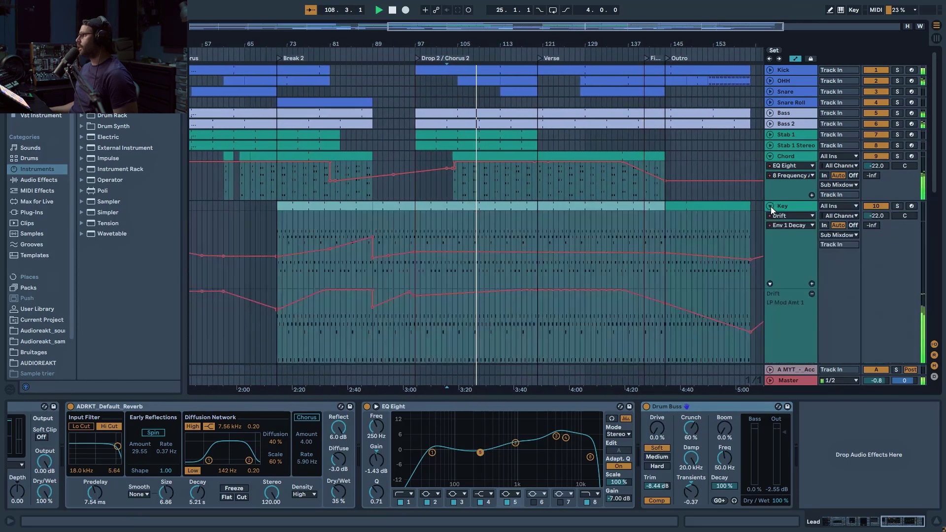
{"action": "left_click", "coordinate": [770, 206]}
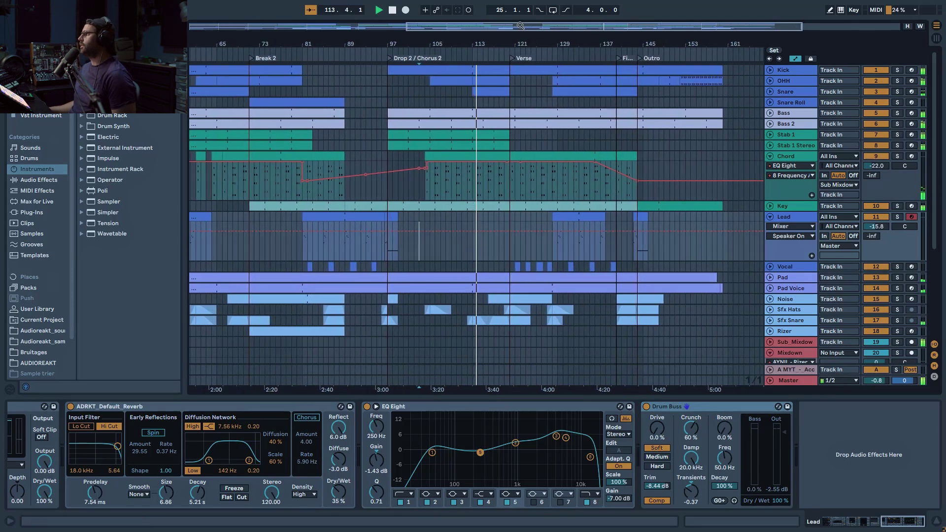
Continue playback through Drop 2 into the Verse, stop it, and select the Chord clip from bar 120 to bar 144.
{"action": "key", "text": "plus"}
{"action": "key", "text": "plus"}
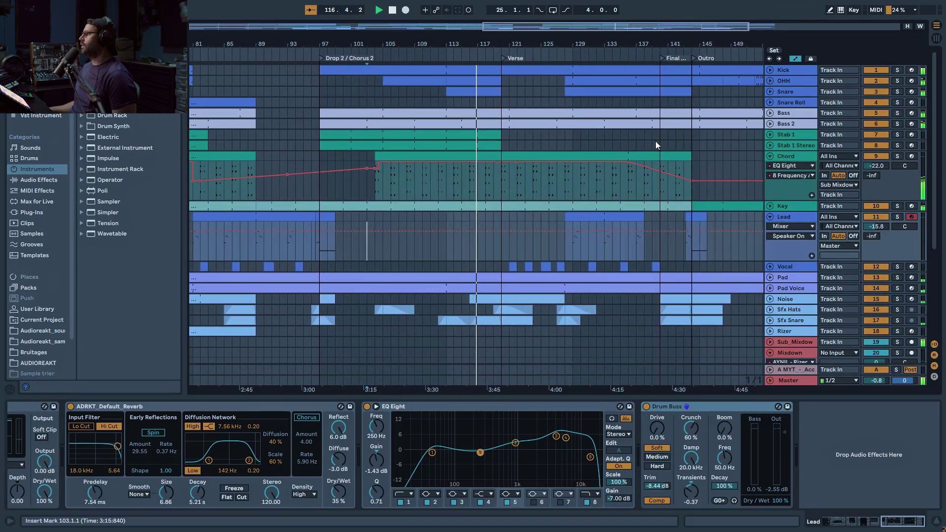
{"action": "key", "text": "space"}
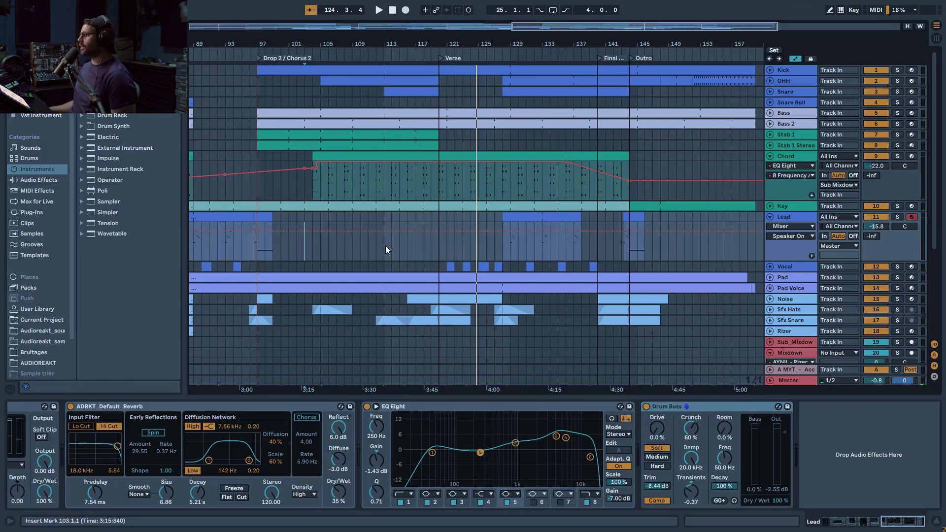
{"action": "left_click", "coordinate": [449, 162]}
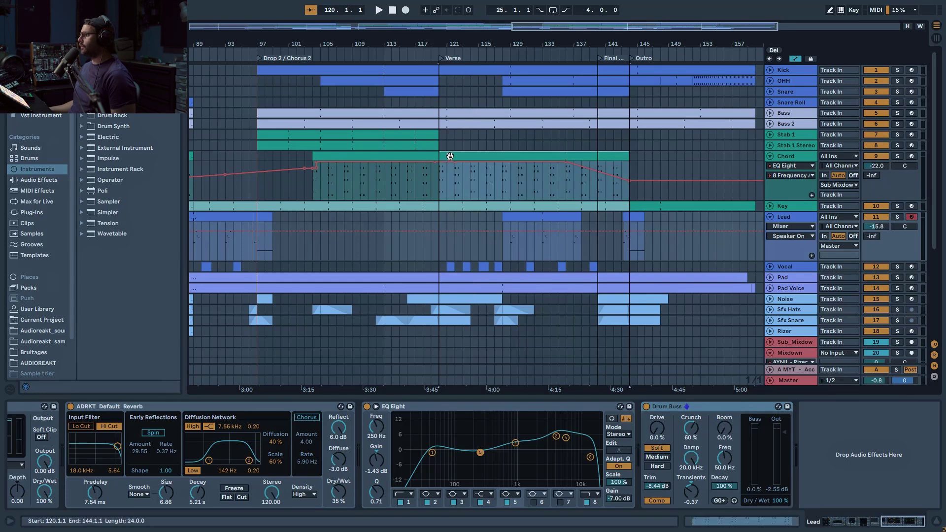
Play the start of the Verse from bar 120 and place the insert marker on the Lead track at bar 117.
{"action": "key", "text": "space"}
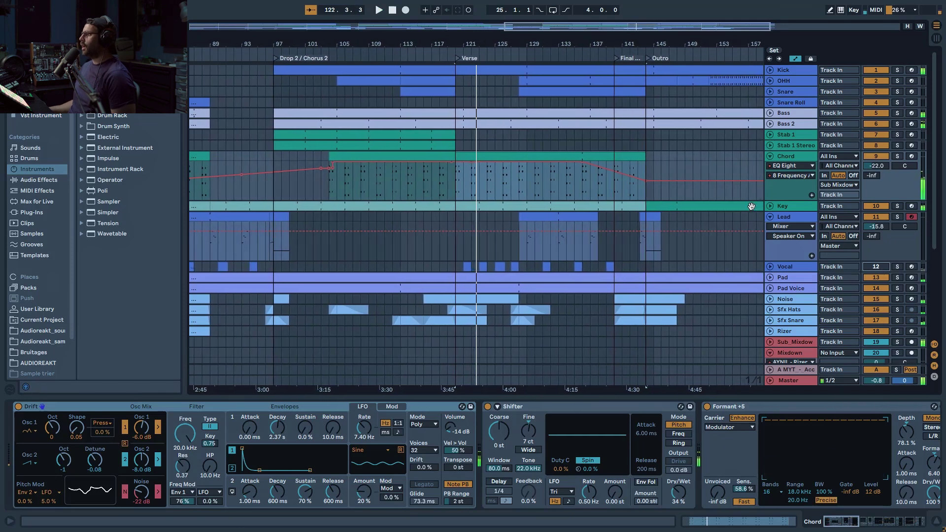
{"action": "left_click", "coordinate": [431, 246]}
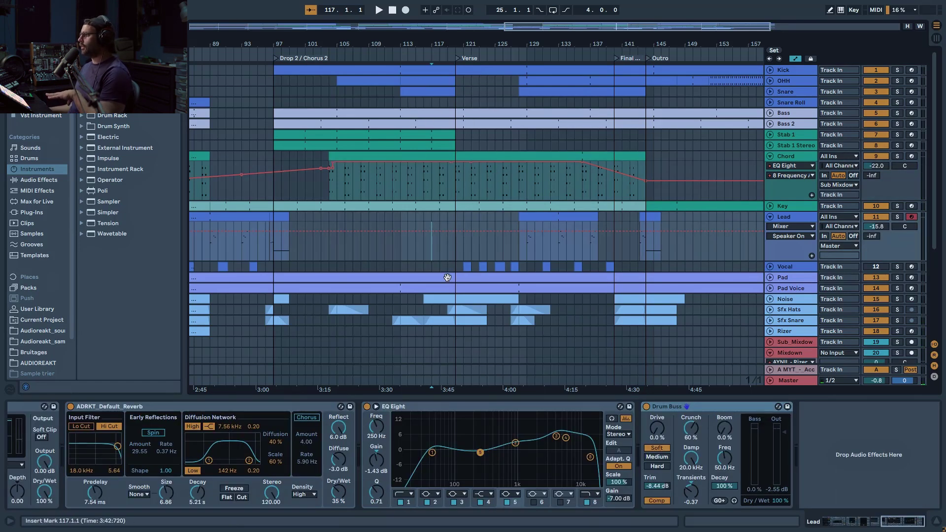
{"action": "scroll", "coordinate": [442, 229], "scroll_direction": "down", "scroll_amount": 2}
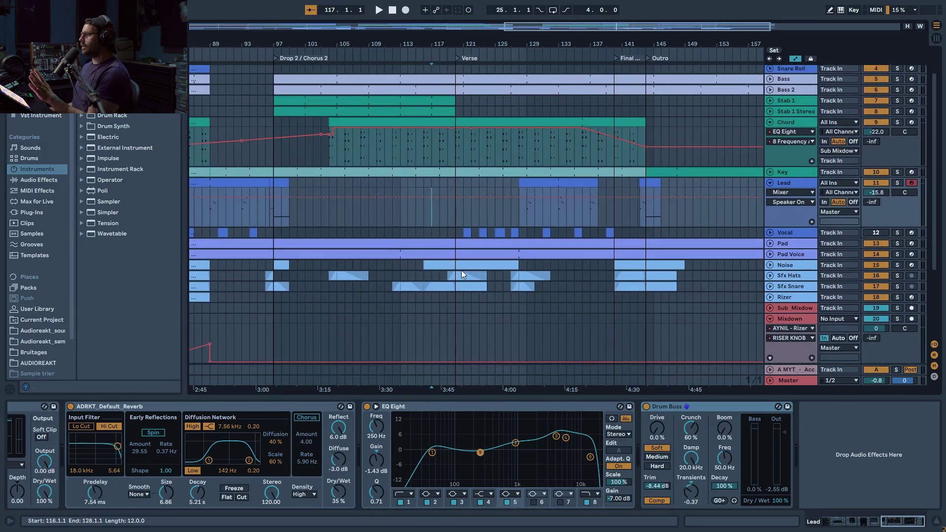
{"action": "scroll", "coordinate": [461, 270], "scroll_direction": "up", "scroll_amount": 2}
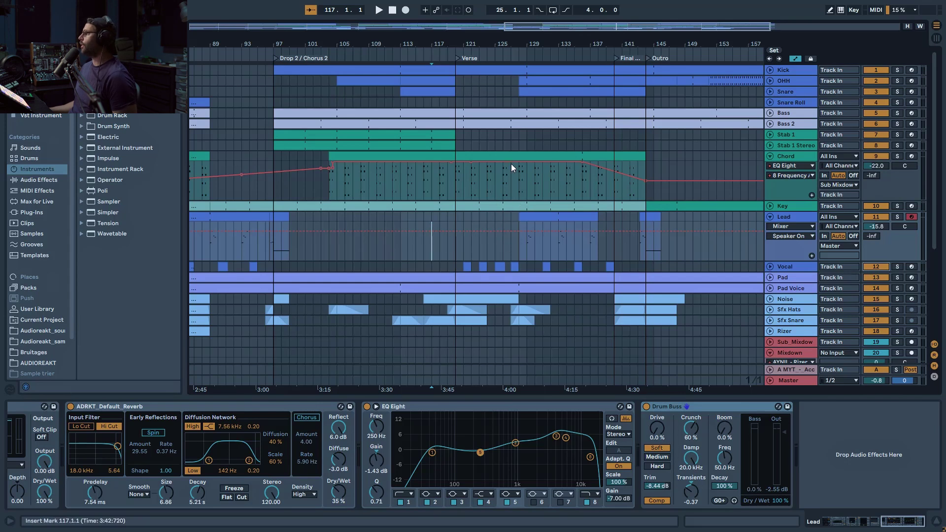
Play the Verse from bar 124 into the Final Break, checking the Vocal track and selecting the Lead clip at bars 128 to 138.
{"action": "left_click_drag", "start_coordinate": [536, 31], "coordinate": [542, 42]}
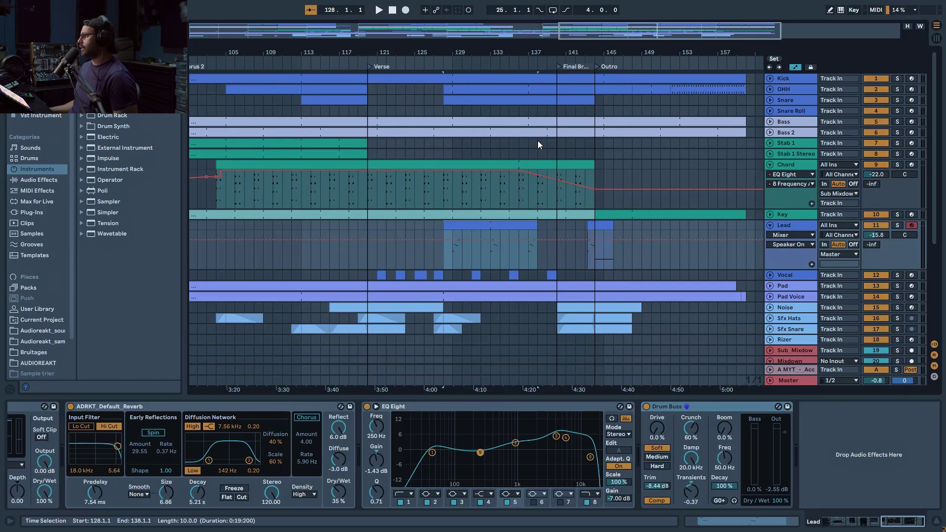
{"action": "left_click", "coordinate": [371, 235]}
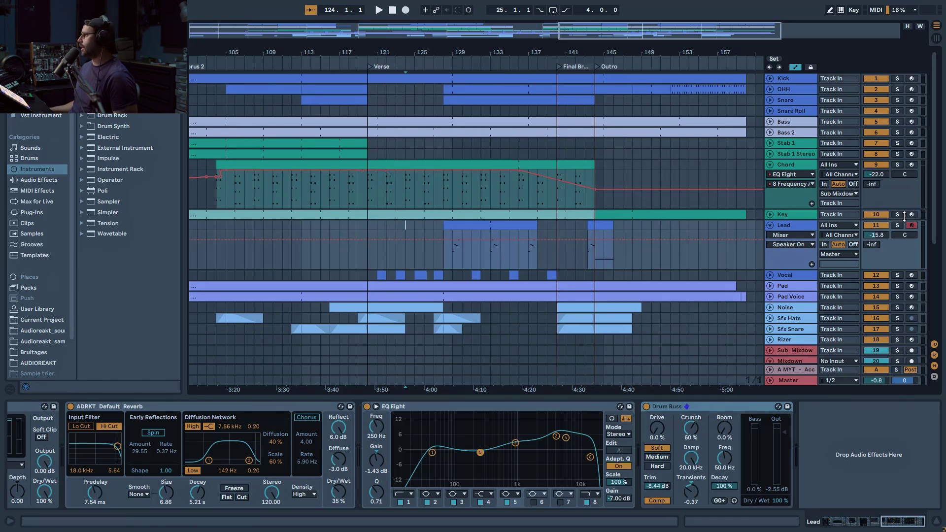
{"action": "key", "text": "space"}
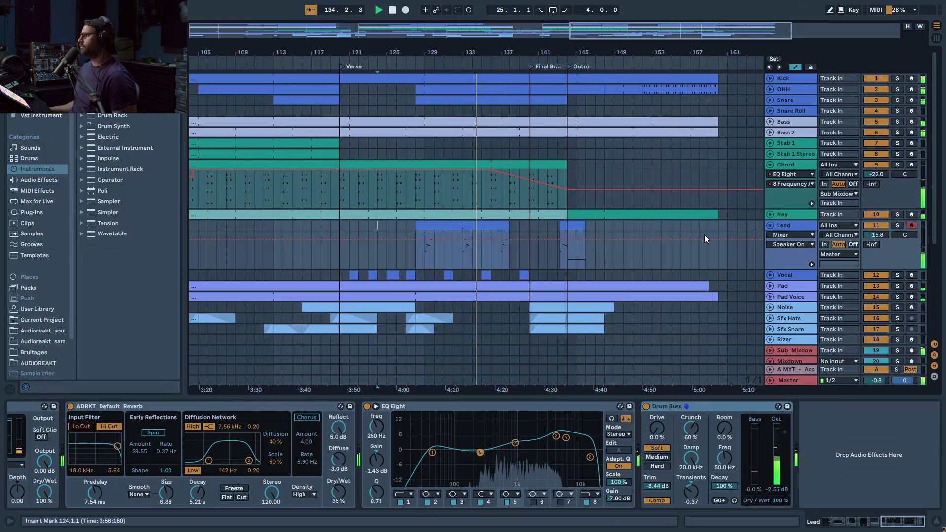
{"action": "left_click", "coordinate": [770, 275]}
{"action": "left_click", "coordinate": [770, 274]}
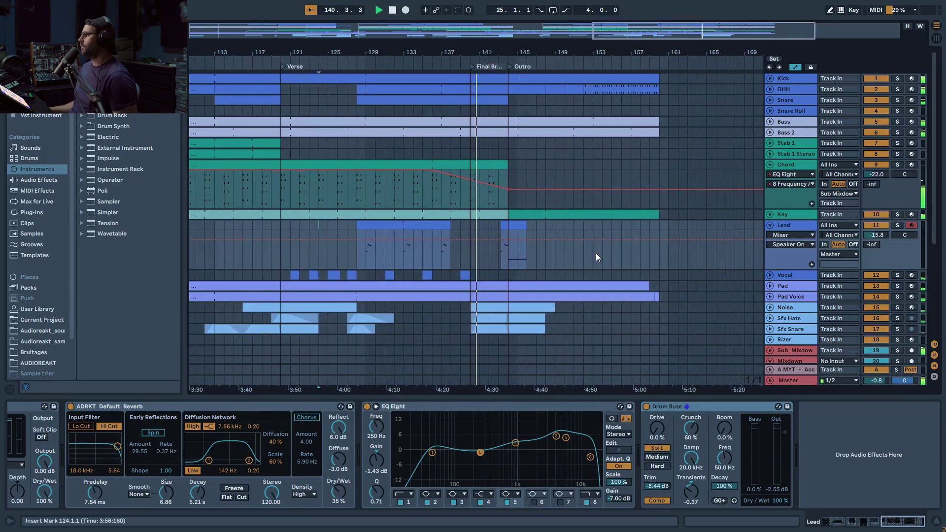
{"action": "left_click", "coordinate": [375, 222]}
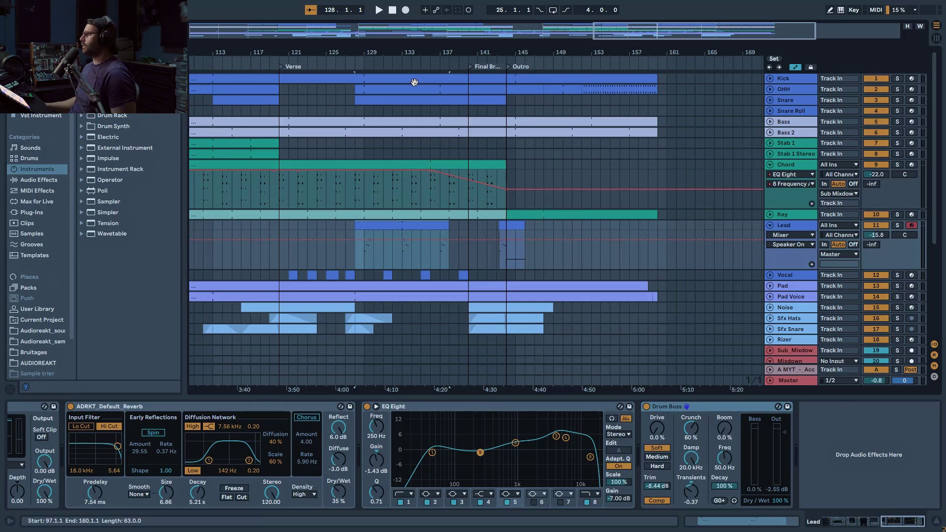
Play from the Final Break at bar 140 into the Outro.
{"action": "left_click", "coordinate": [464, 263]}
{"action": "key", "text": "space"}
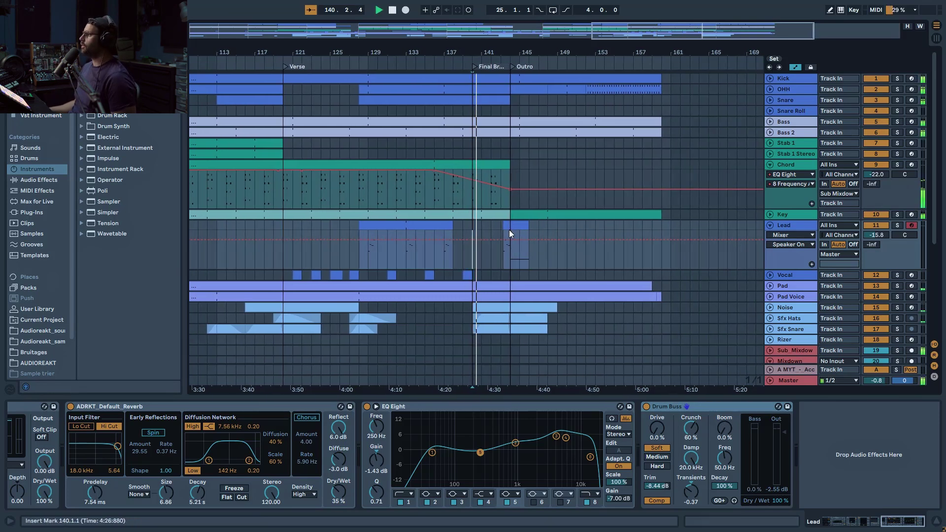
{"action": "key", "text": "plus"}
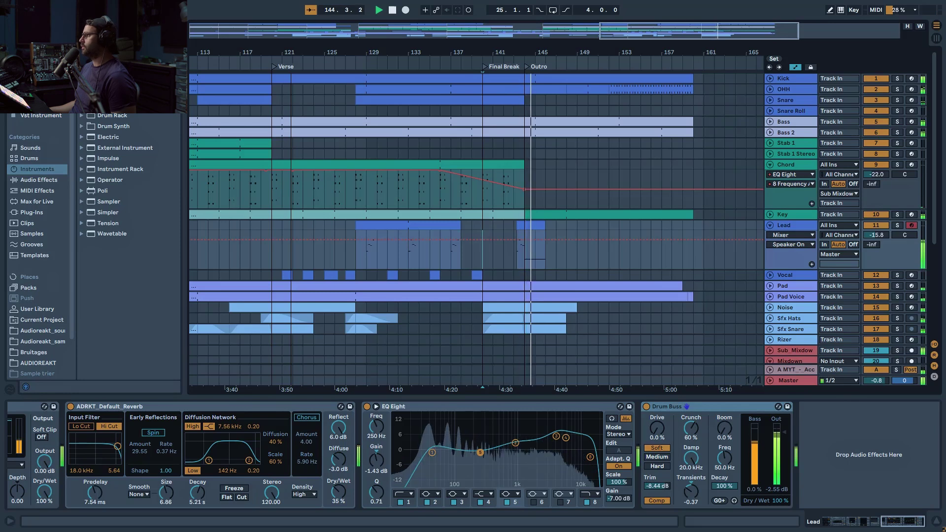
{"action": "left_click_drag", "start_coordinate": [641, 53], "coordinate": [618, 34]}
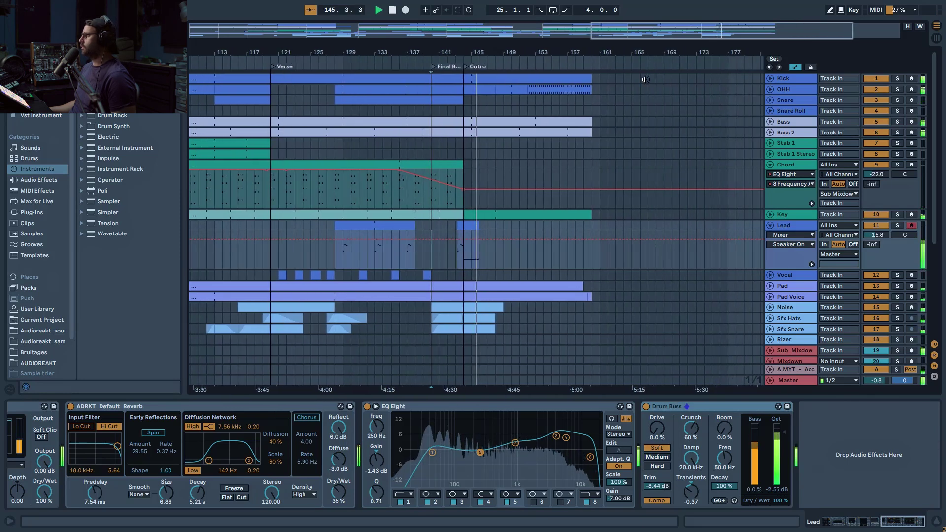
Unfold the Key track and shrink its lanes to examine the Env 1 Decay and LP Mod Amt 1 automation through the Outro.
{"action": "left_click", "coordinate": [772, 214]}
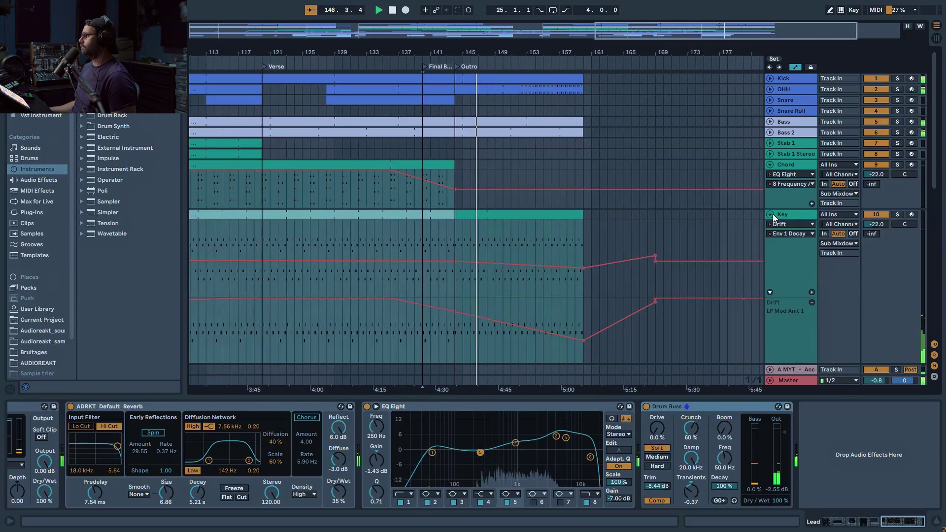
{"action": "scroll", "coordinate": [777, 221], "scroll_direction": "down", "scroll_amount": 3}
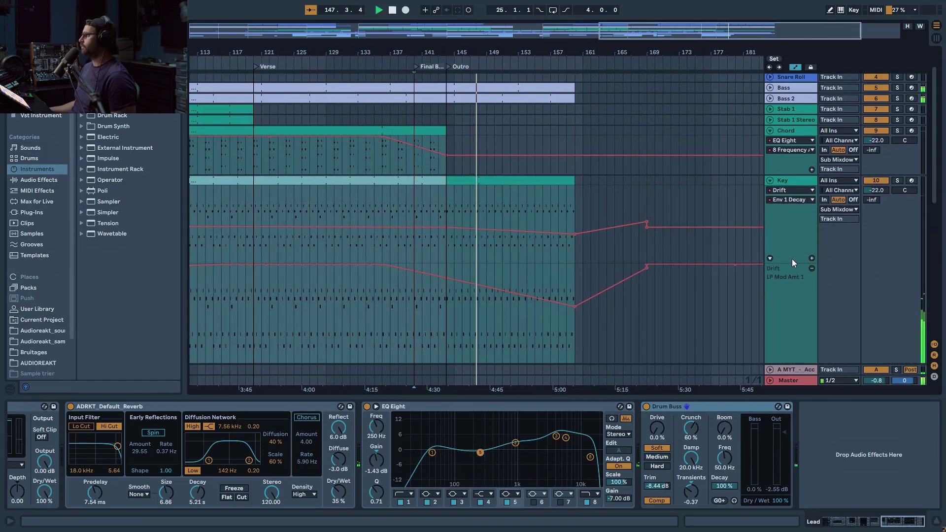
{"action": "left_click_drag", "start_coordinate": [792, 245], "coordinate": [792, 220]}
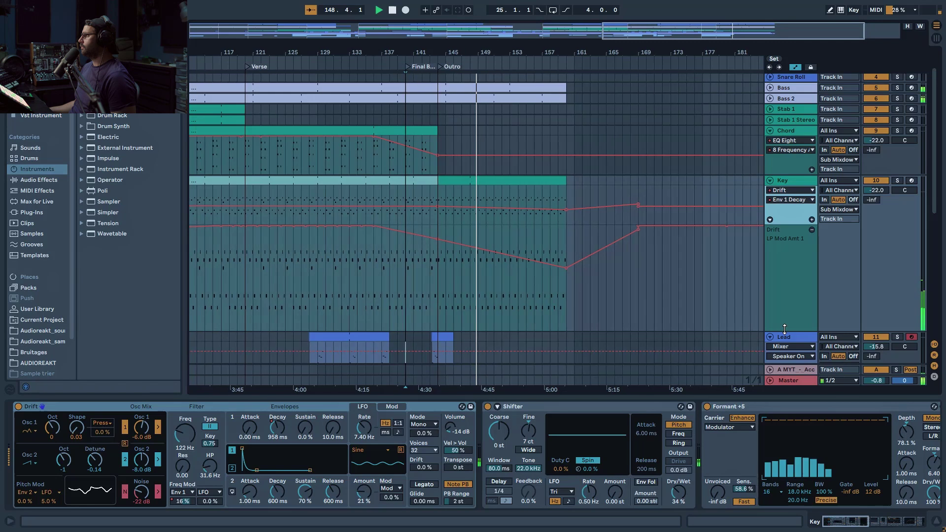
{"action": "left_click_drag", "start_coordinate": [785, 329], "coordinate": [786, 281]}
{"action": "scroll", "coordinate": [761, 195], "scroll_direction": "up", "scroll_amount": 2}
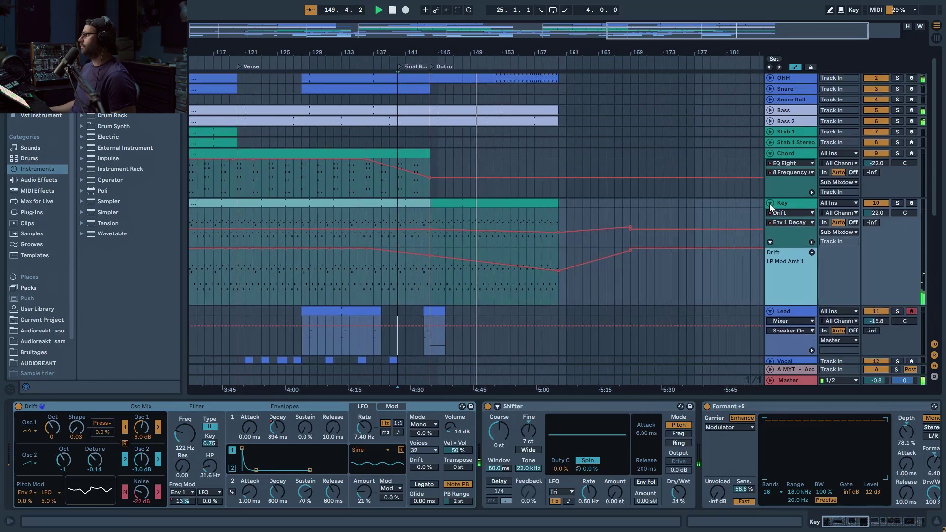
Fold the Key, Chord, Lead and Mixdown tracks and stop playback in the Outro.
{"action": "left_click", "coordinate": [770, 204]}
{"action": "left_click", "coordinate": [770, 153]}
{"action": "scroll", "coordinate": [582, 170], "scroll_direction": "up", "scroll_amount": 1}
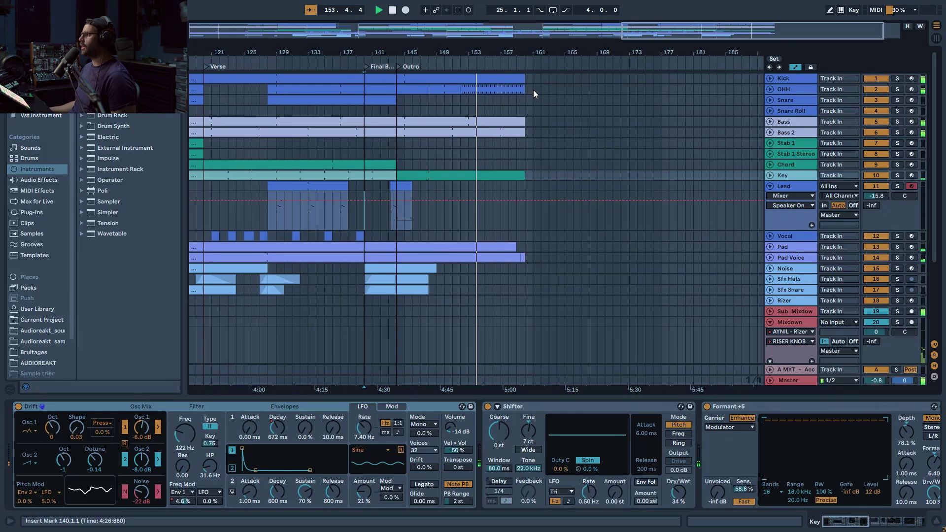
{"action": "key", "text": "w"}
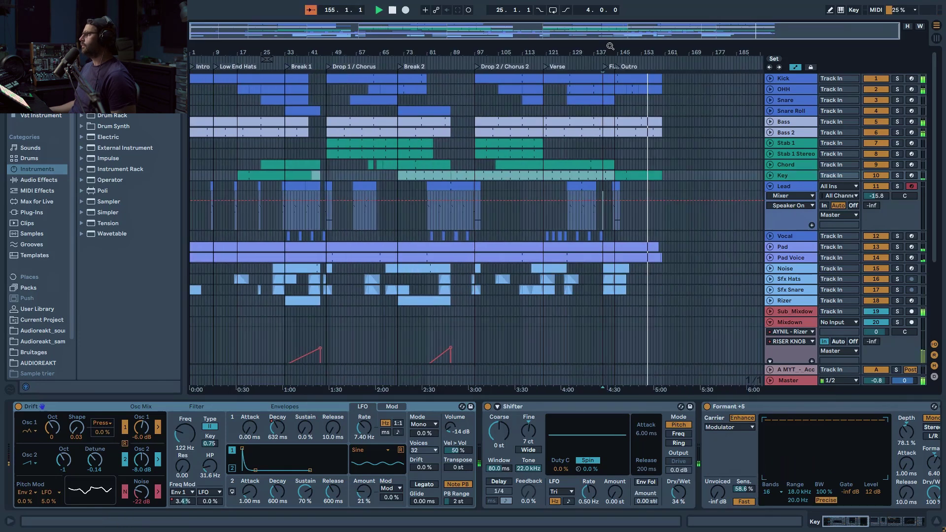
{"action": "left_click", "coordinate": [770, 187]}
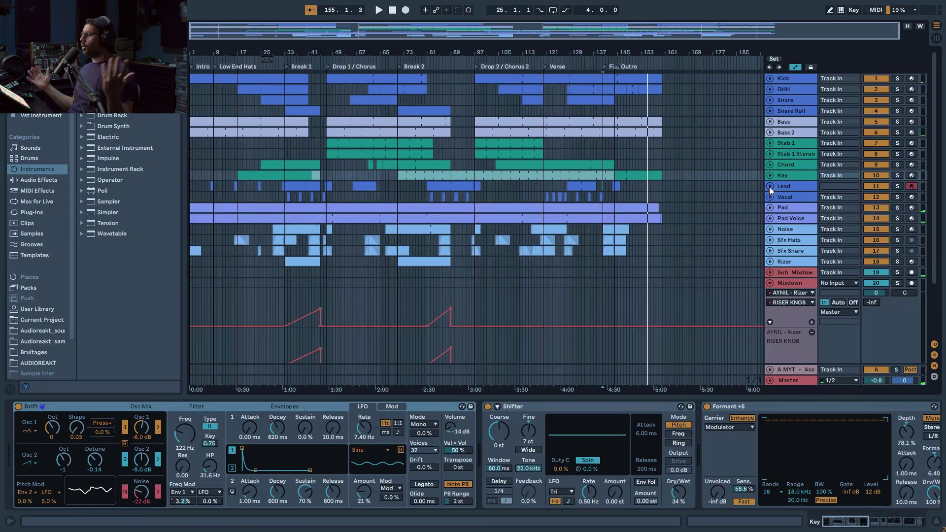
{"action": "key", "text": "alt+u"}
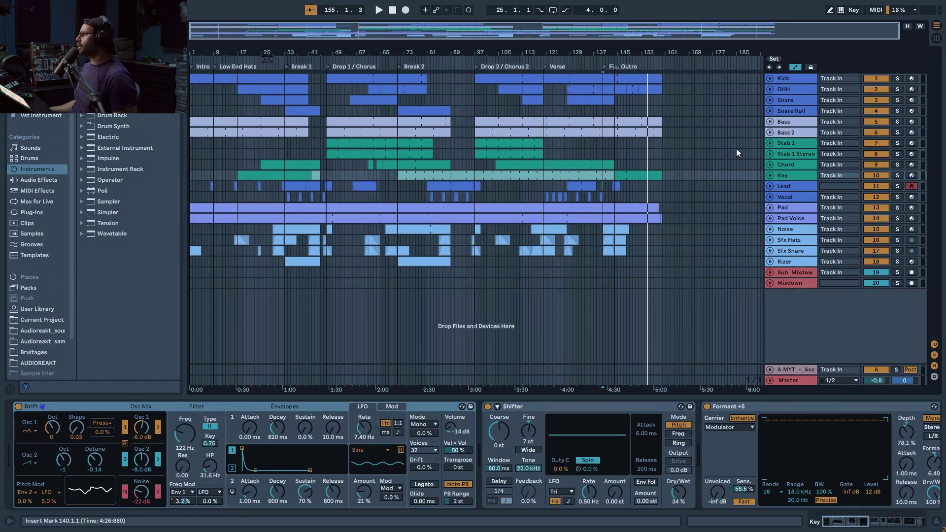
Unfold the OHH track and open its clip near bar 29 to examine the hat notes and velocities, folding the track when done.
{"action": "left_click", "coordinate": [770, 89]}
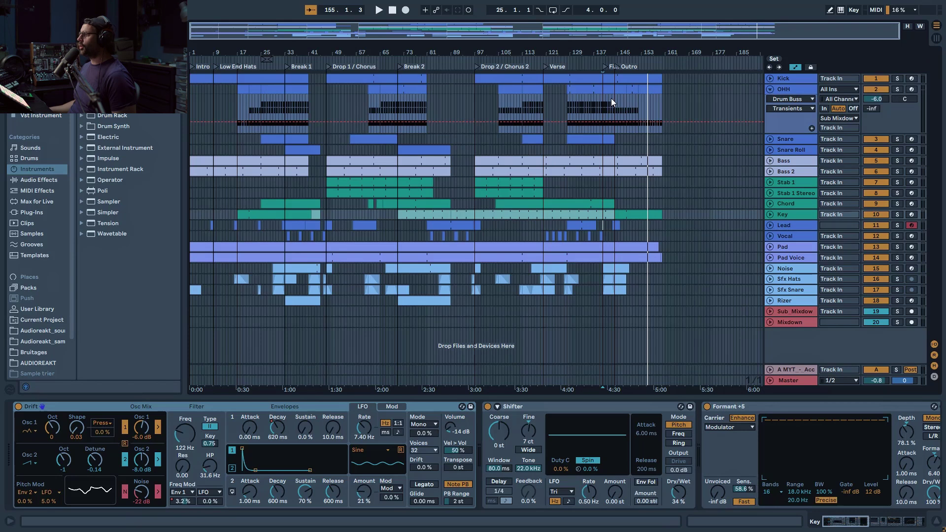
{"action": "left_click", "coordinate": [267, 87]}
{"action": "double_click", "coordinate": [268, 87]}
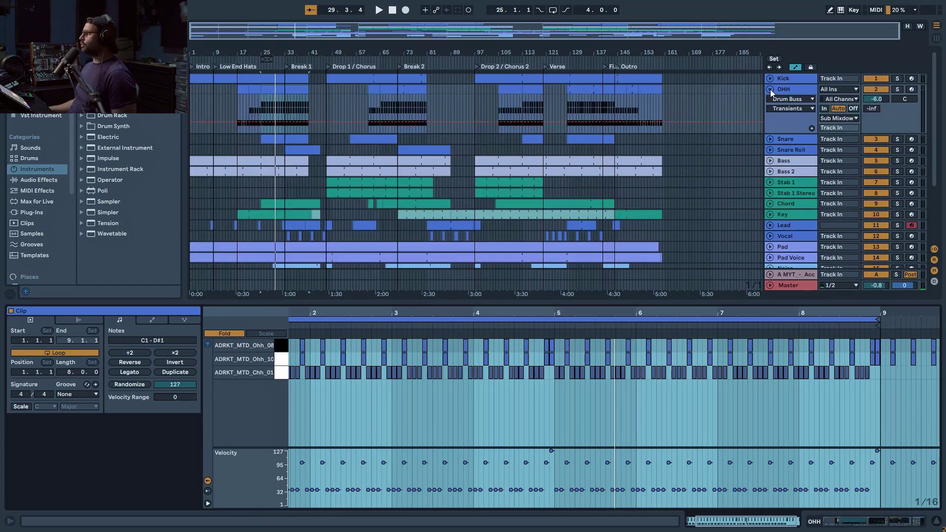
{"action": "left_click", "coordinate": [770, 90]}
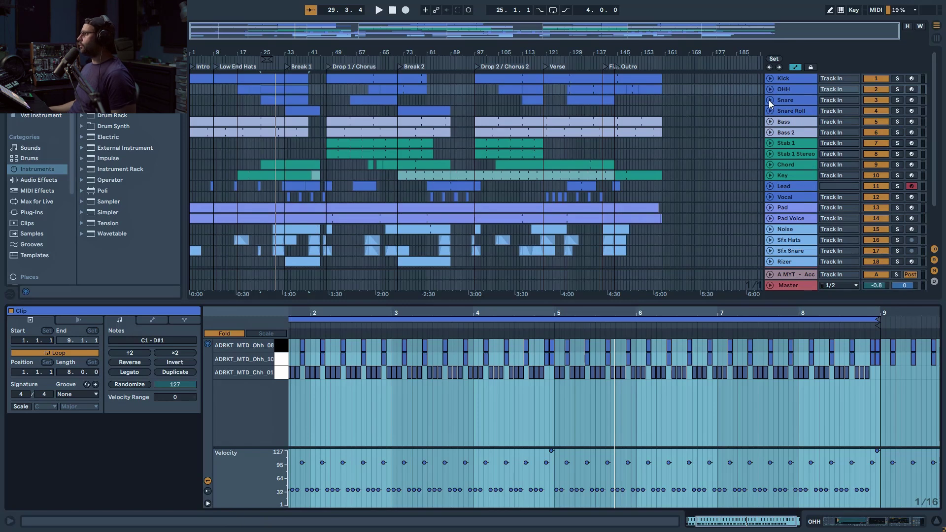
Examine the Snare clip's notes near bar 27 and the Snare Roll clip in Break 1.
{"action": "left_click", "coordinate": [769, 100]}
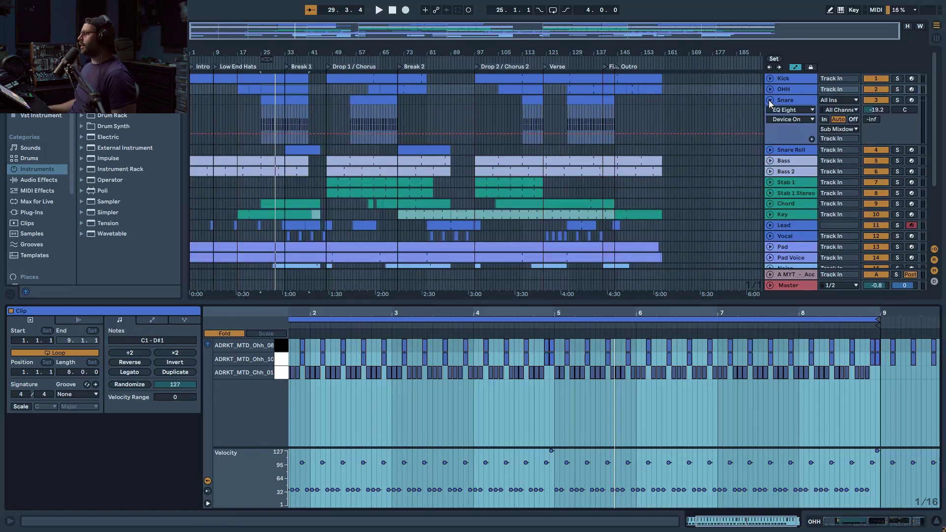
{"action": "left_click_drag", "start_coordinate": [352, 25], "coordinate": [352, 67]}
{"action": "left_click", "coordinate": [770, 110]}
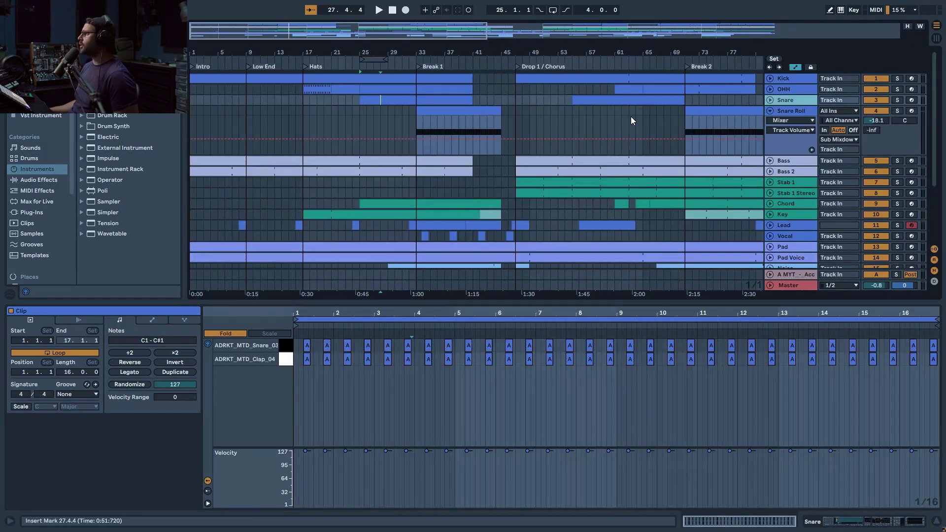
{"action": "left_click", "coordinate": [468, 114]}
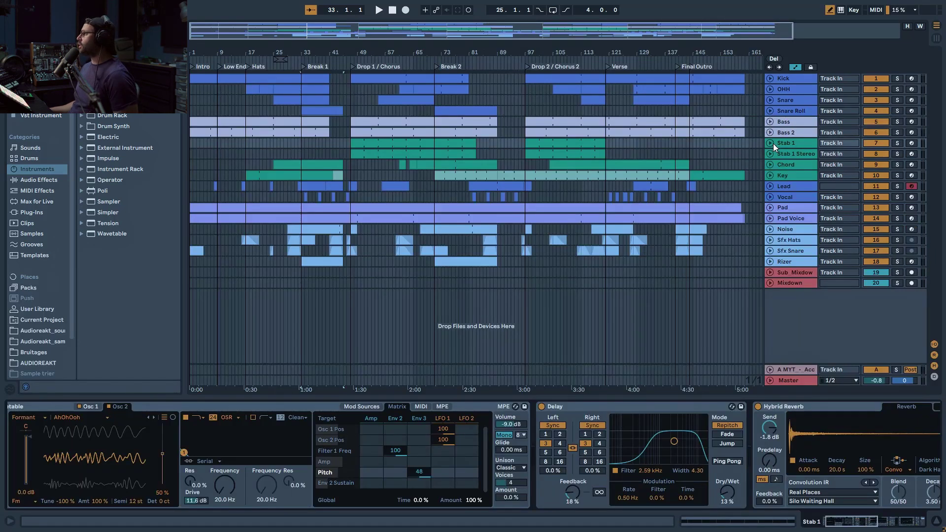
Look over the Stab 1 track's notes and compare Osc 1 and Osc 2 in its Wavetable device.
{"action": "left_click", "coordinate": [771, 143]}
{"action": "left_click", "coordinate": [769, 143]}
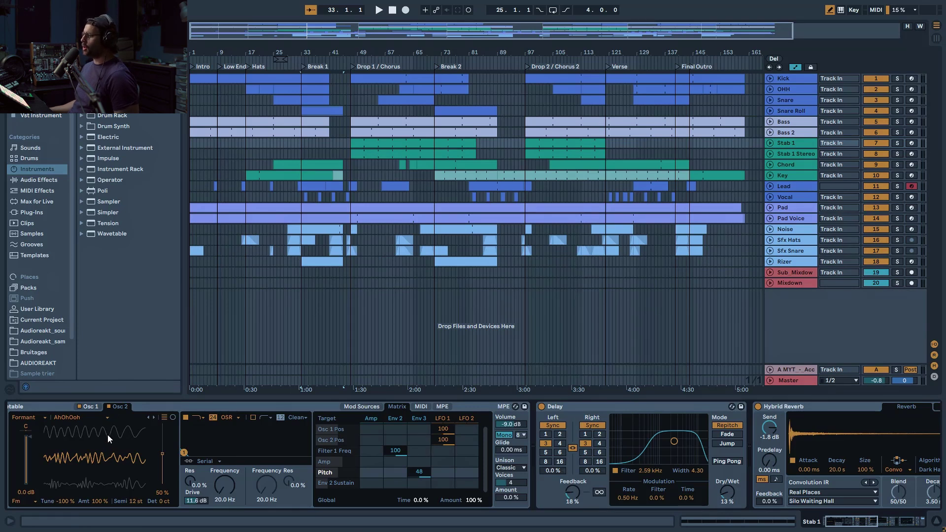
{"action": "left_click", "coordinate": [93, 407]}
{"action": "left_click", "coordinate": [121, 407]}
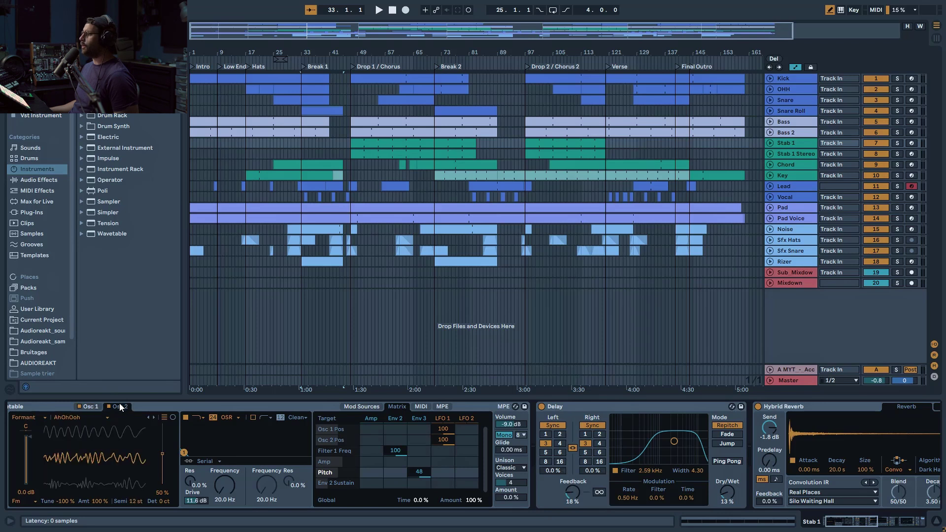
Solo Stab 1 and Stab 1 Stereo, show Wavetable's LFO 1, and play them from the start of Drop 1.
{"action": "left_click", "coordinate": [897, 143]}
{"action": "left_click", "coordinate": [898, 154], "text": "ctrl"}
{"action": "left_click", "coordinate": [443, 418]}
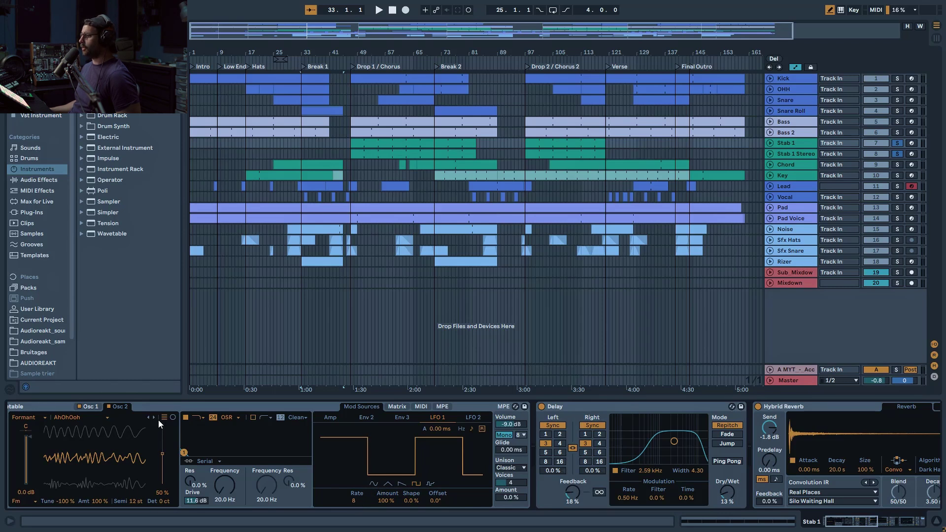
{"action": "left_click", "coordinate": [362, 140]}
{"action": "key", "text": "space"}
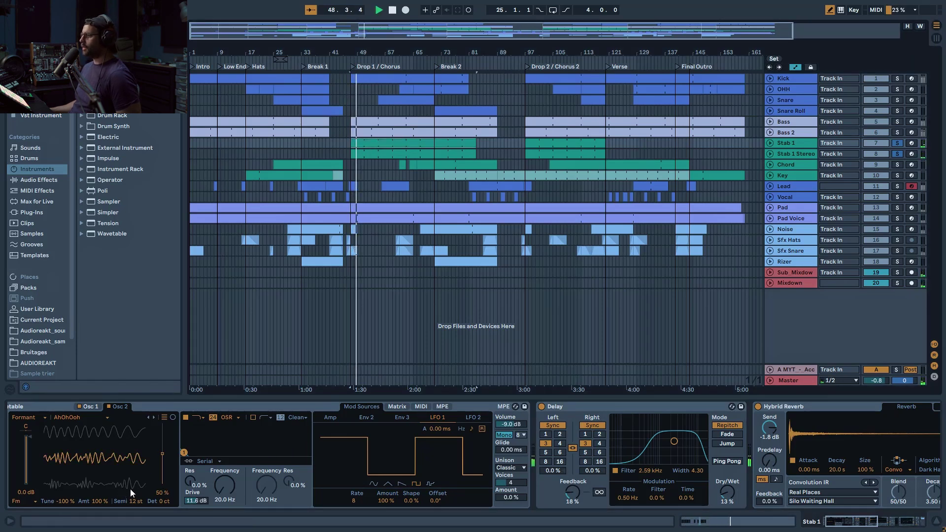
Check the Stab 1 track's notes, clear the solo on both stab tracks, and leave the track folded.
{"action": "left_click", "coordinate": [770, 143]}
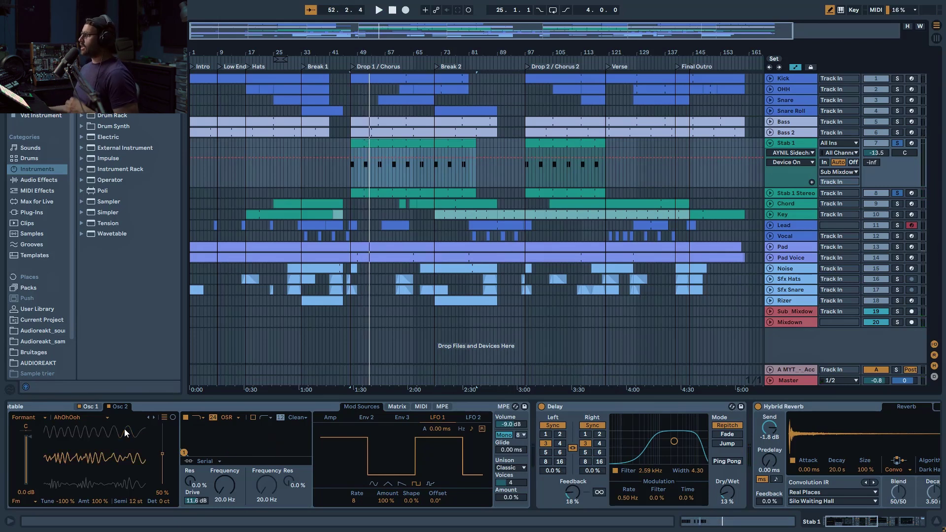
{"action": "left_click", "coordinate": [899, 143]}
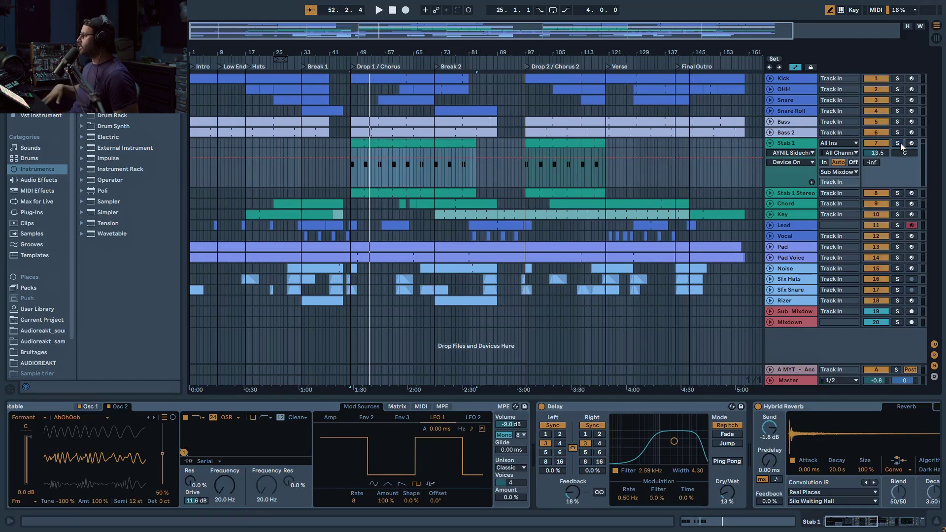
{"action": "left_click", "coordinate": [770, 143]}
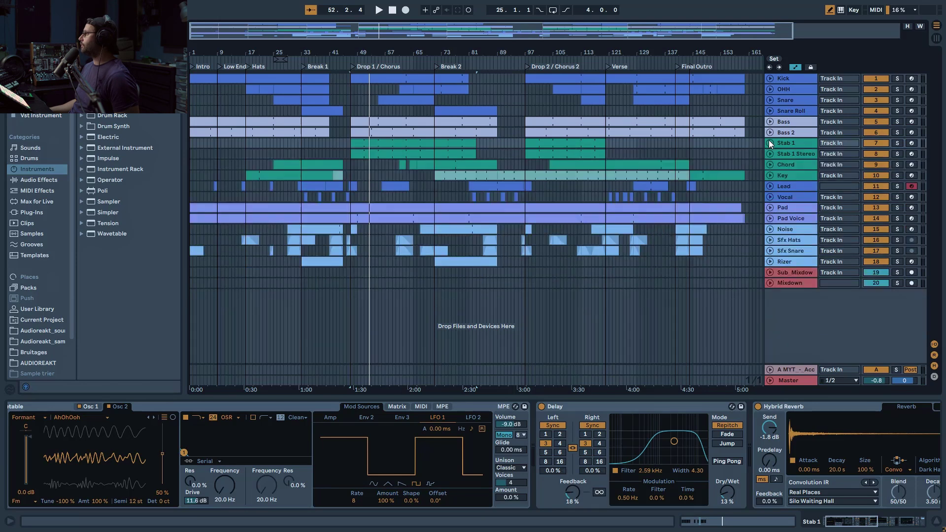
Select the Chord clip from bar 66 to bar 89 and show the EQ Eight in its device chain.
{"action": "left_click", "coordinate": [435, 194]}
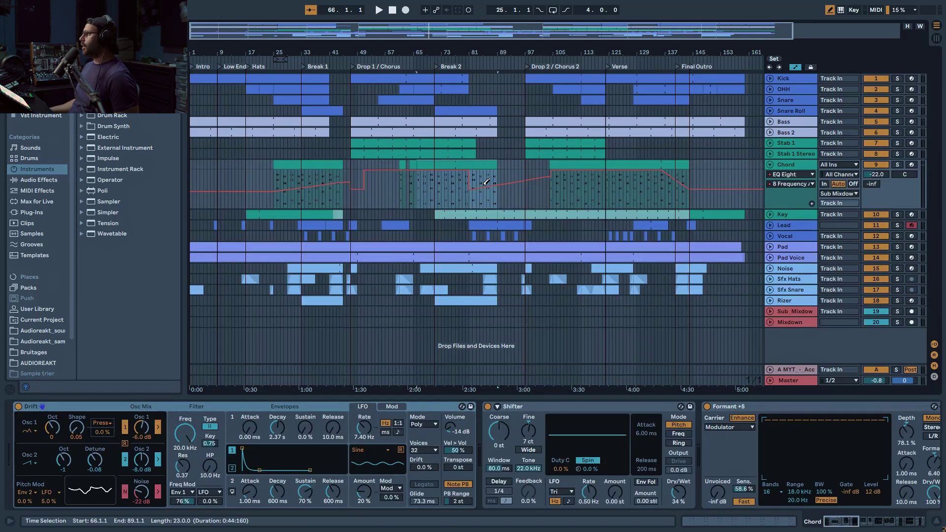
{"action": "left_click", "coordinate": [849, 523]}
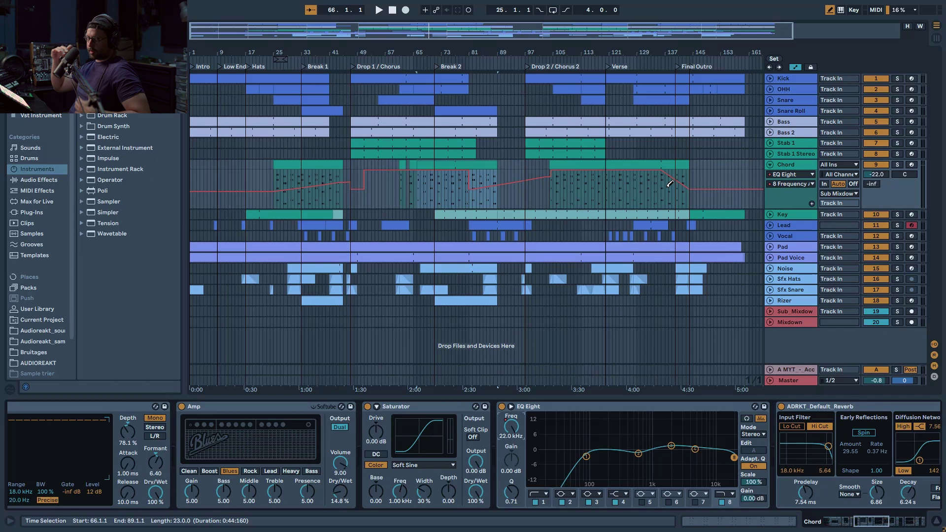
Unfold the Key track and examine its Drift device and automation from Break 2 through the Verse.
{"action": "left_click", "coordinate": [776, 215]}
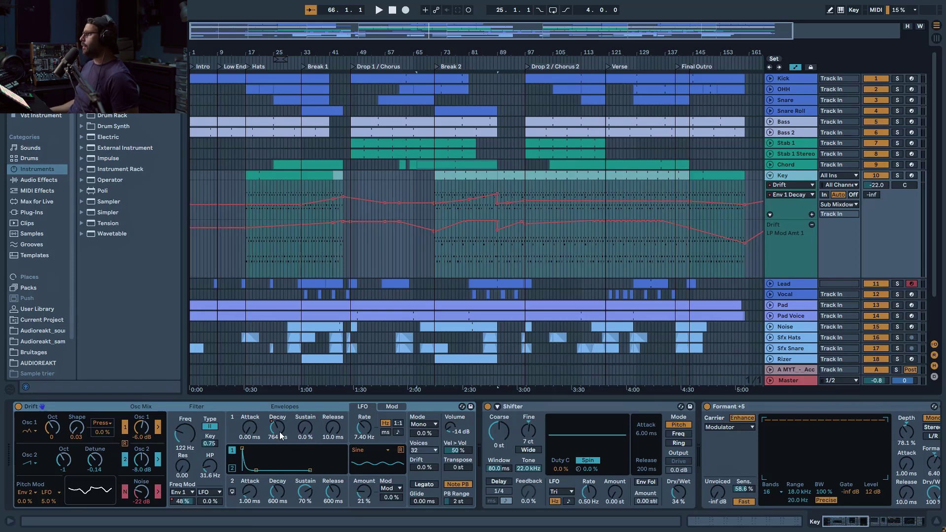
{"action": "scroll", "coordinate": [589, 197], "scroll_direction": "up", "scroll_amount": 3}
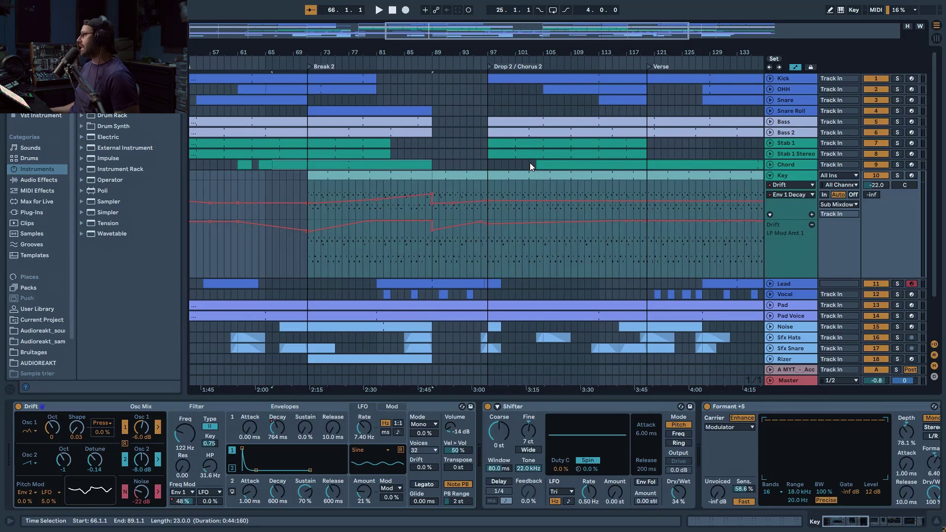
{"action": "key", "text": "minus"}
{"action": "left_click_drag", "start_coordinate": [490, 209], "coordinate": [563, 220]}
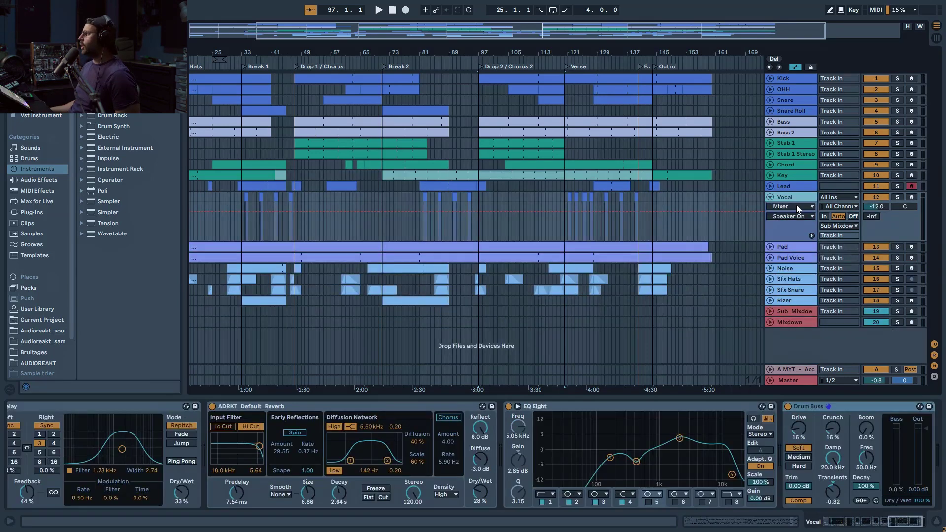
Show the Delay's Device On automation on the Vocal track and examine it around the start of Break 1.
{"action": "left_click", "coordinate": [797, 207]}
{"action": "left_click", "coordinate": [794, 351]}
{"action": "left_click_drag", "start_coordinate": [288, 33], "coordinate": [315, 94]}
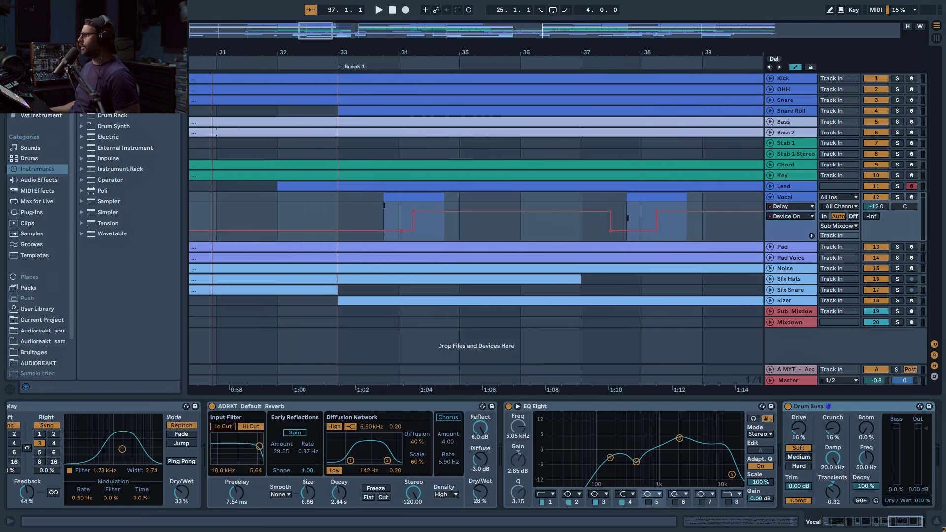
{"action": "left_click", "coordinate": [425, 214]}
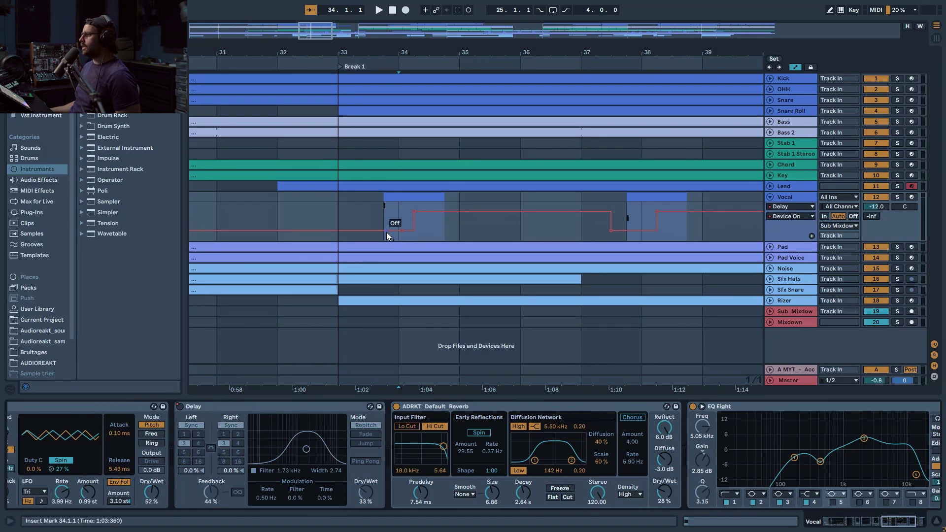
Set the fixed grid to 1/16, solo the Vocal track, and play its first phrase in Break 1.
{"action": "right_click", "coordinate": [383, 215]}
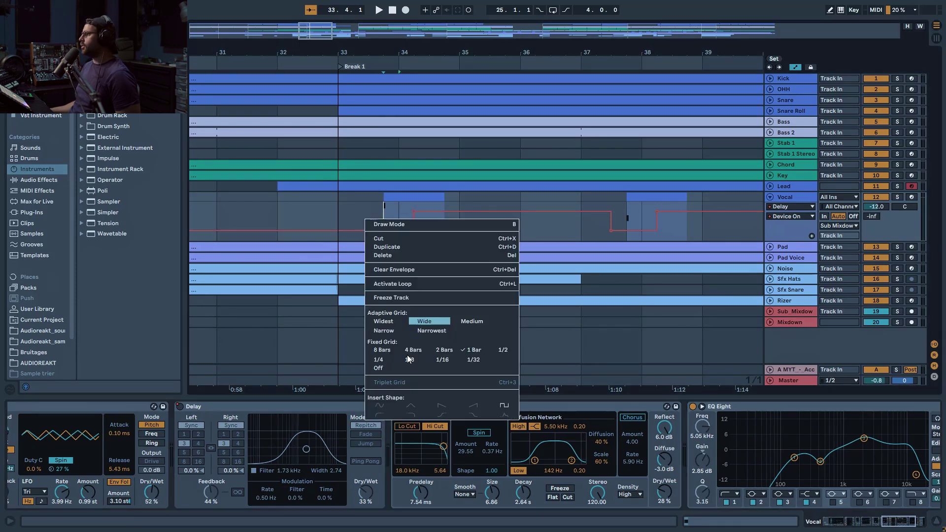
{"action": "left_click", "coordinate": [370, 368]}
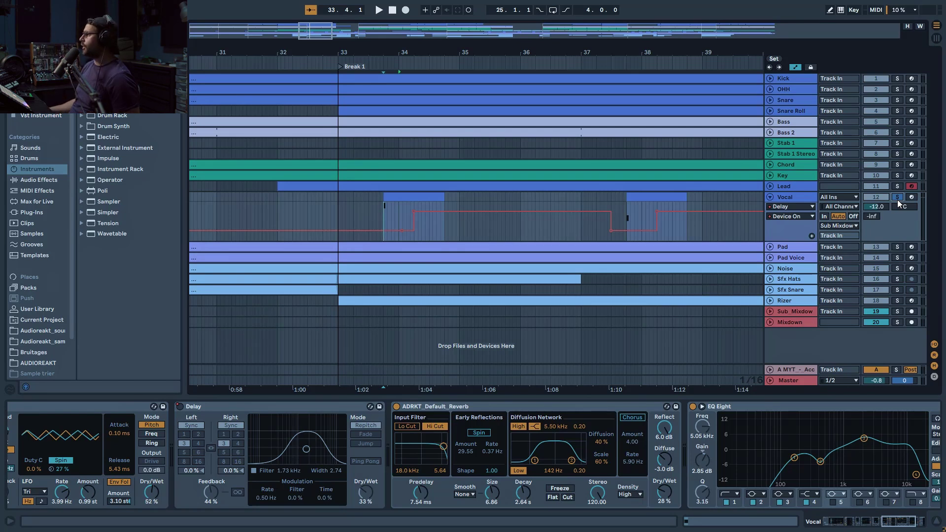
{"action": "key", "text": "space"}
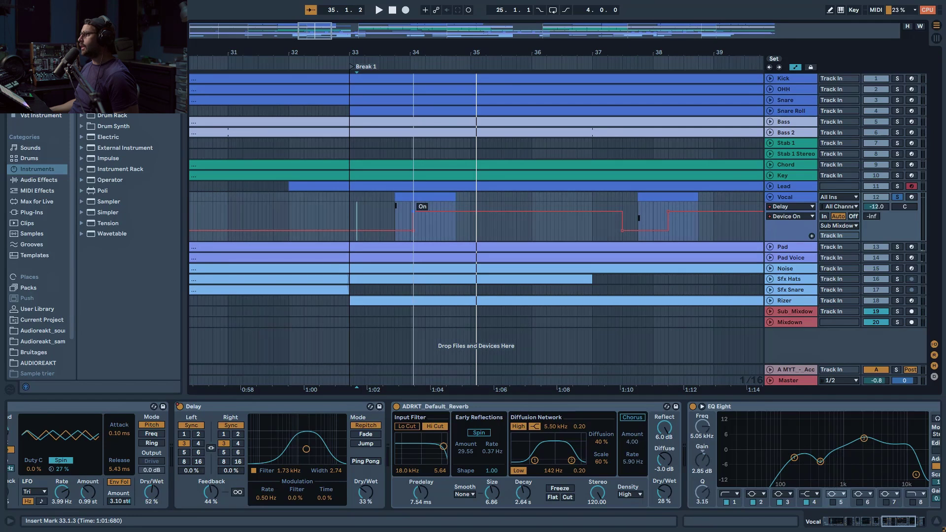
{"action": "left_click", "coordinate": [371, 234]}
{"action": "key", "text": "space"}
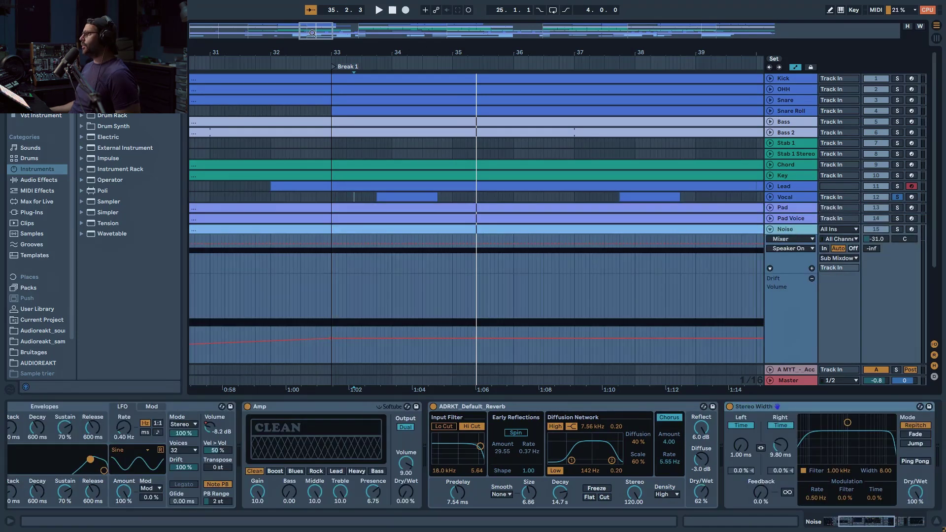
Show Drift's HP Freq automation on the Noise track around Break 1.
{"action": "left_click_drag", "start_coordinate": [313, 33], "coordinate": [313, 20]}
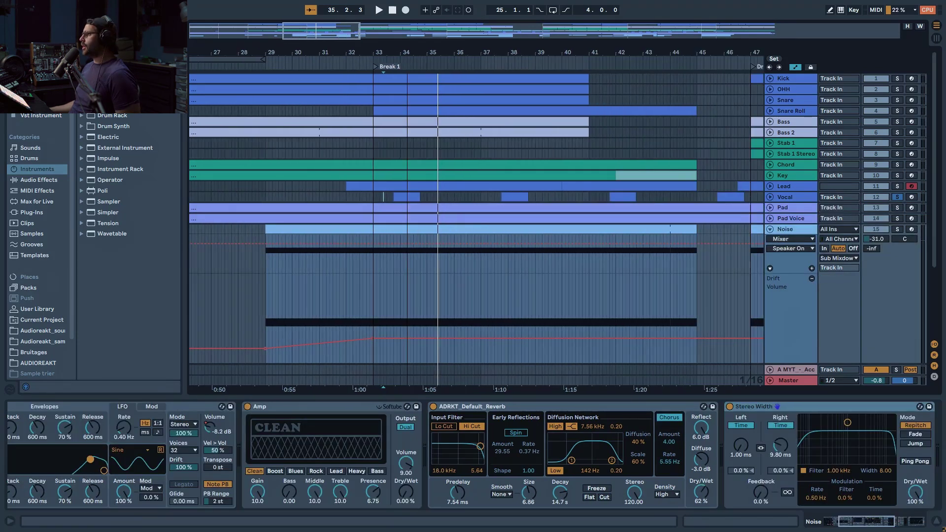
{"action": "scroll", "coordinate": [412, 273], "scroll_direction": "down", "scroll_amount": 5}
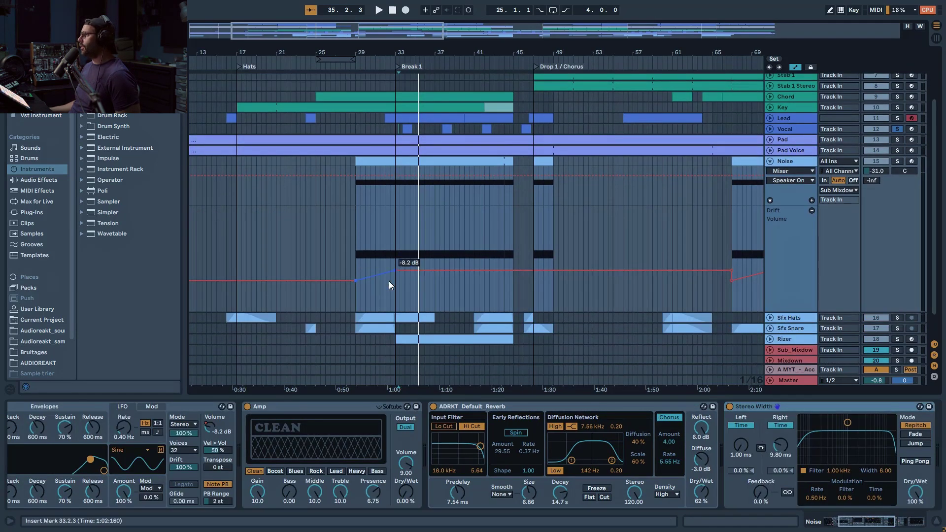
{"action": "left_click", "coordinate": [788, 171]}
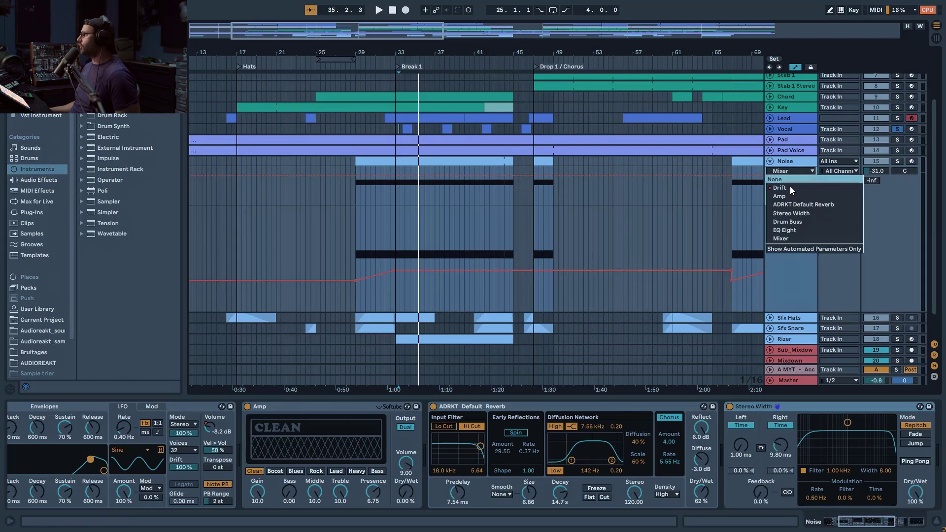
{"action": "left_click", "coordinate": [788, 187]}
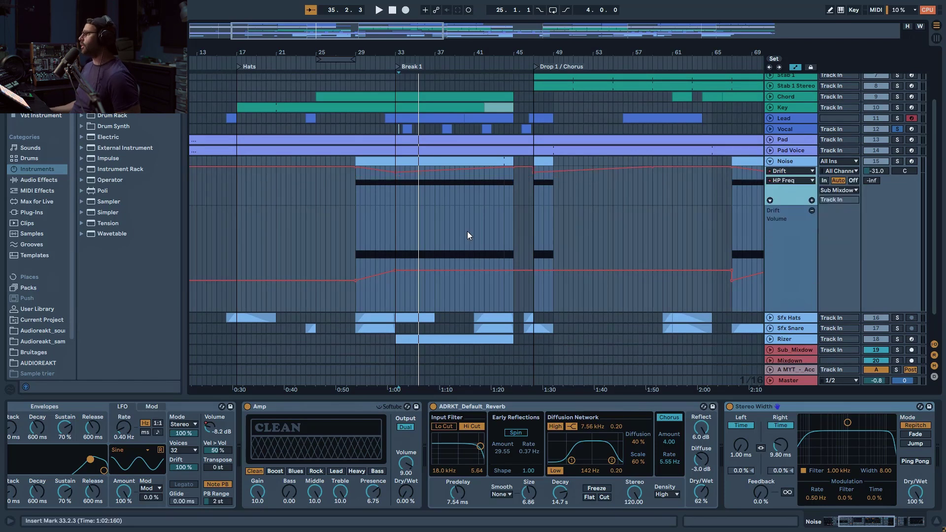
Solo the Noise track and play its build from bar 31 into Break 1.
{"action": "left_click", "coordinate": [898, 162]}
{"action": "left_click", "coordinate": [379, 191]}
{"action": "key", "text": "space"}
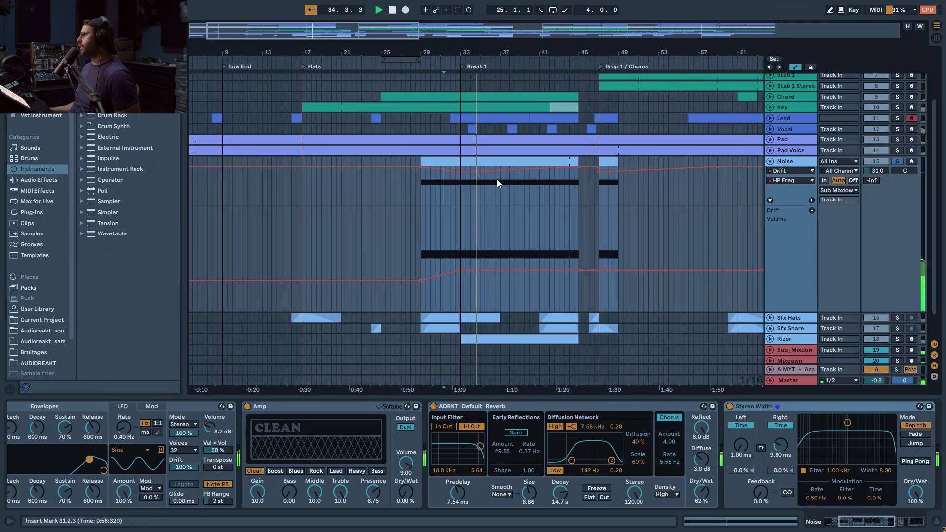
{"action": "key", "text": "space"}
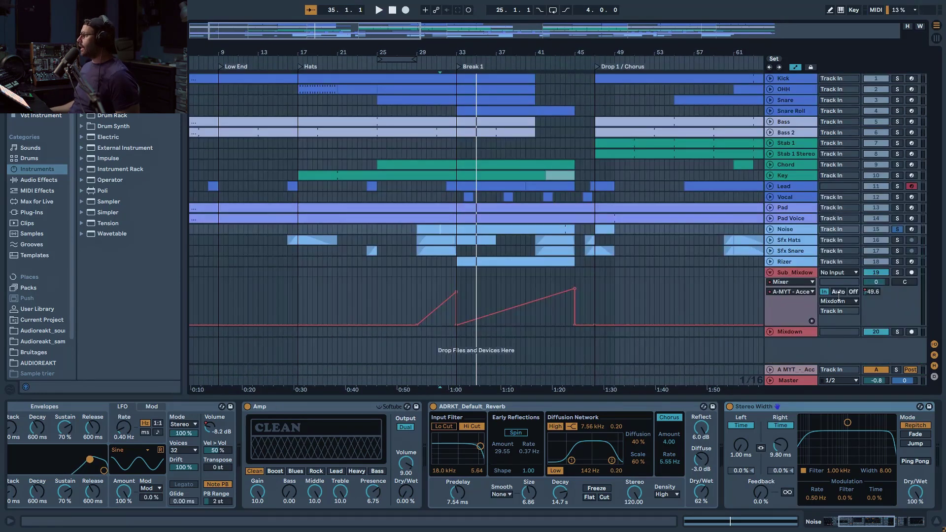
Inspect the Sub_Mixdown track's reverb send automation and the devices inside the return track's MYT Accelerator rack.
{"action": "left_click", "coordinate": [877, 294]}
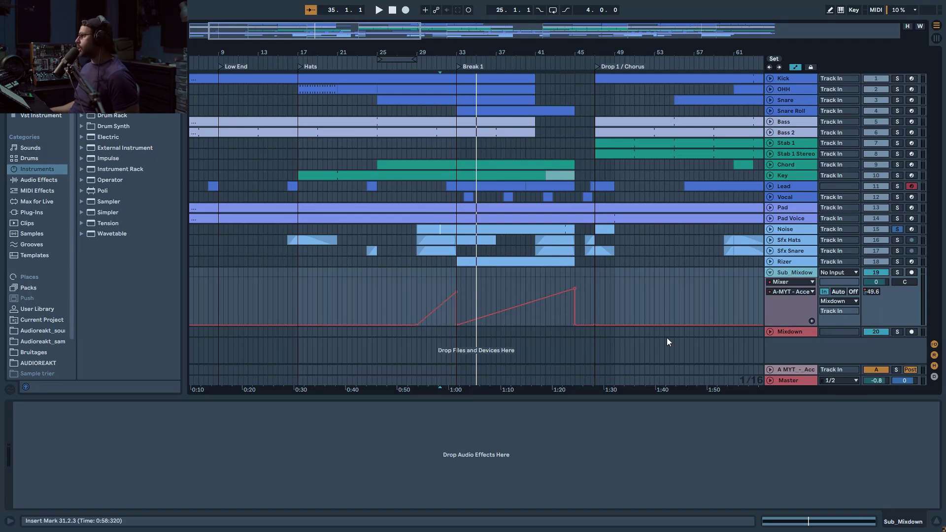
{"action": "left_click", "coordinate": [787, 369]}
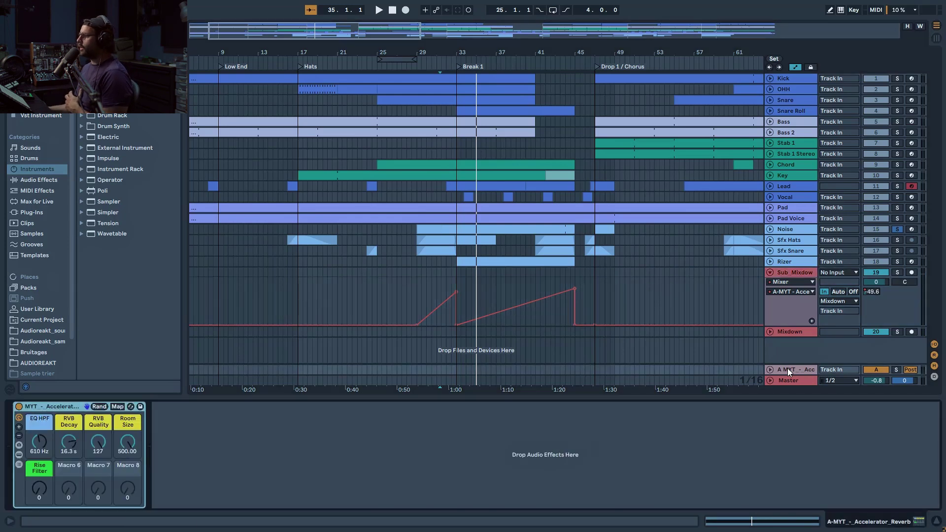
{"action": "left_click", "coordinate": [19, 455]}
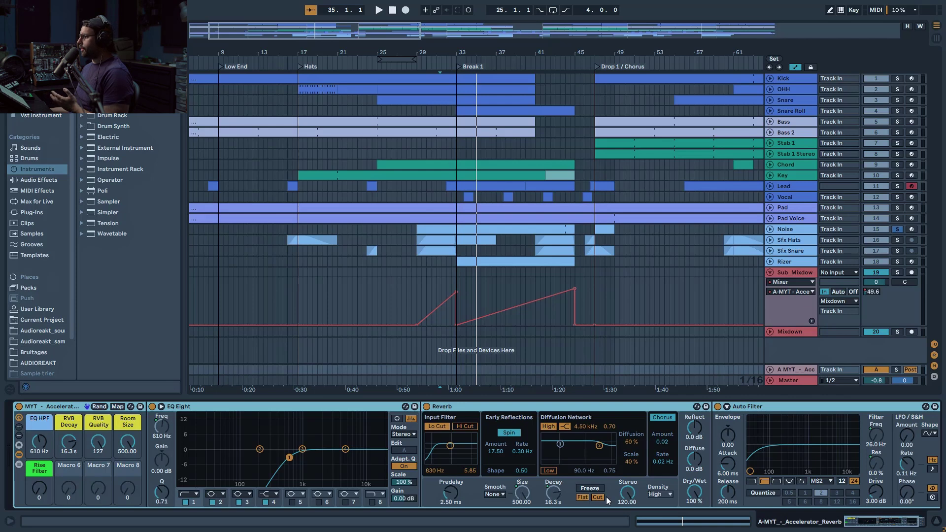
{"action": "left_click", "coordinate": [20, 455]}
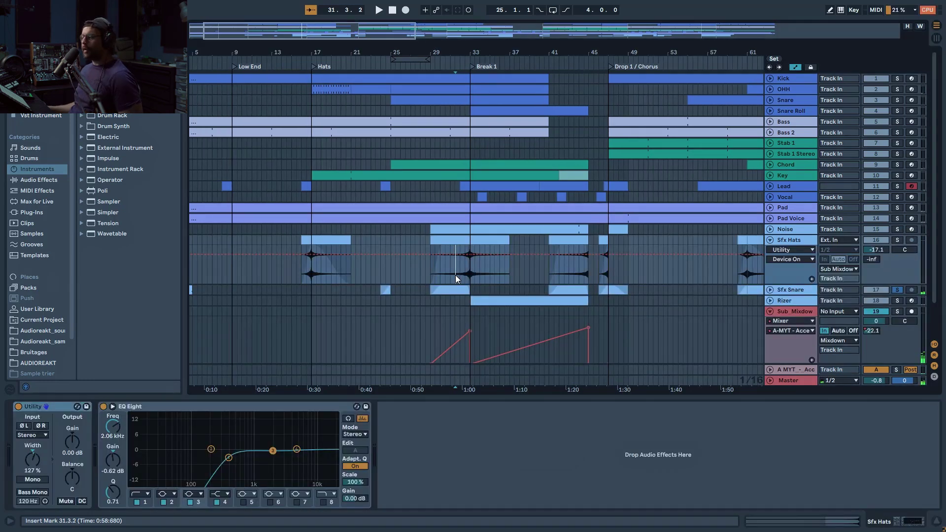
Play the soloed Sfx Snare track from bar 31 into Break 1 and clear its solo.
{"action": "key", "text": "space"}
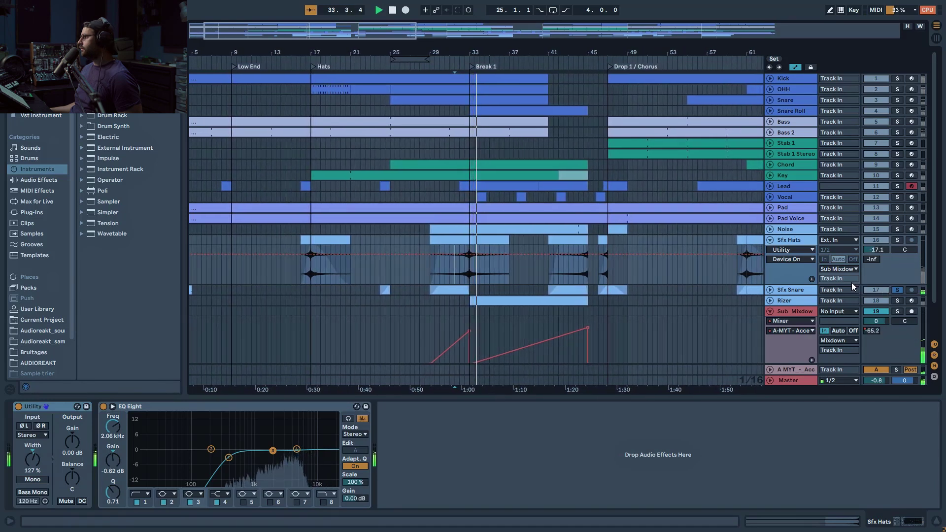
{"action": "left_click", "coordinate": [898, 289]}
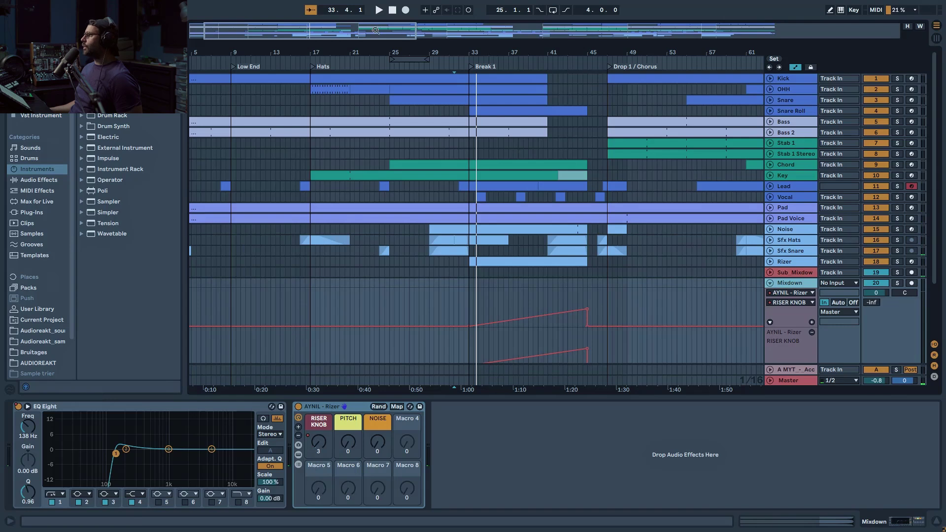
Show EQ Eight's Device On automation on the Mixdown track and examine it from the Intro to Break 2.
{"action": "key", "text": "w"}
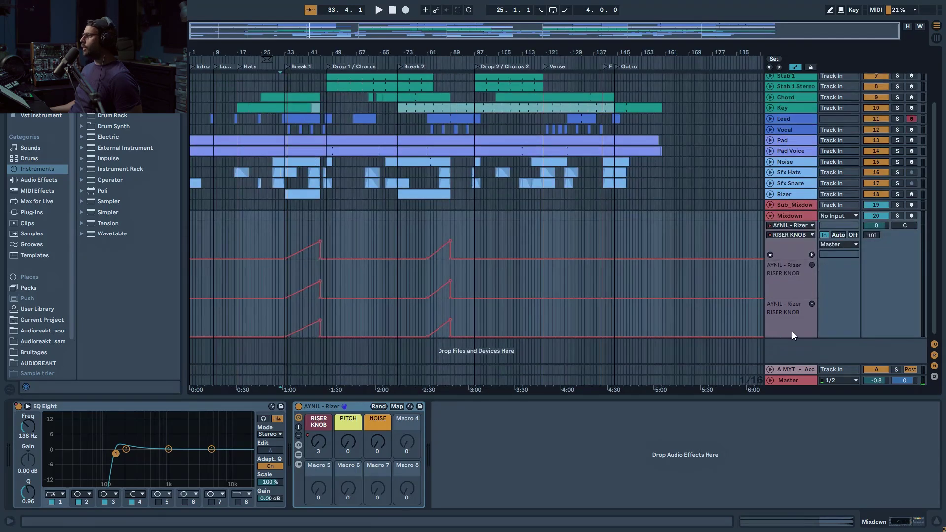
{"action": "left_click", "coordinate": [775, 228]}
{"action": "left_click", "coordinate": [788, 261]}
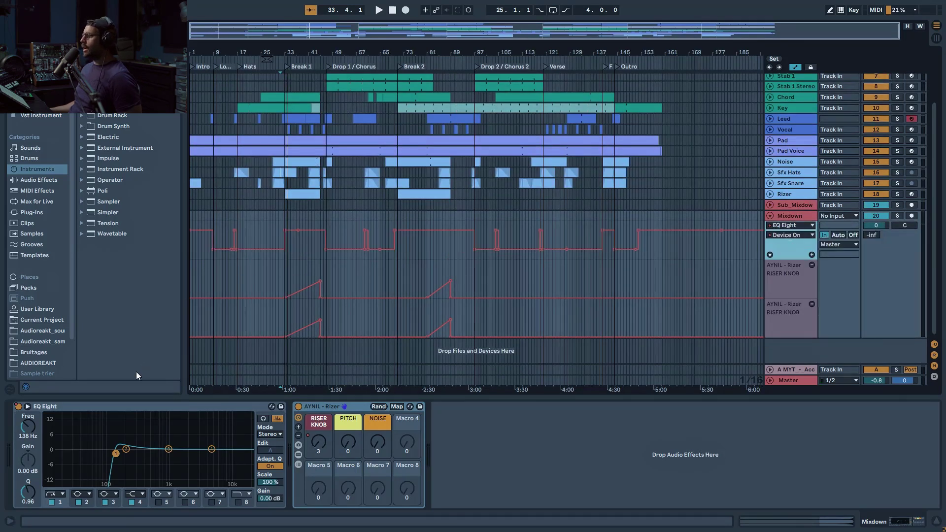
{"action": "left_click_drag", "start_coordinate": [309, 25], "coordinate": [414, 265]}
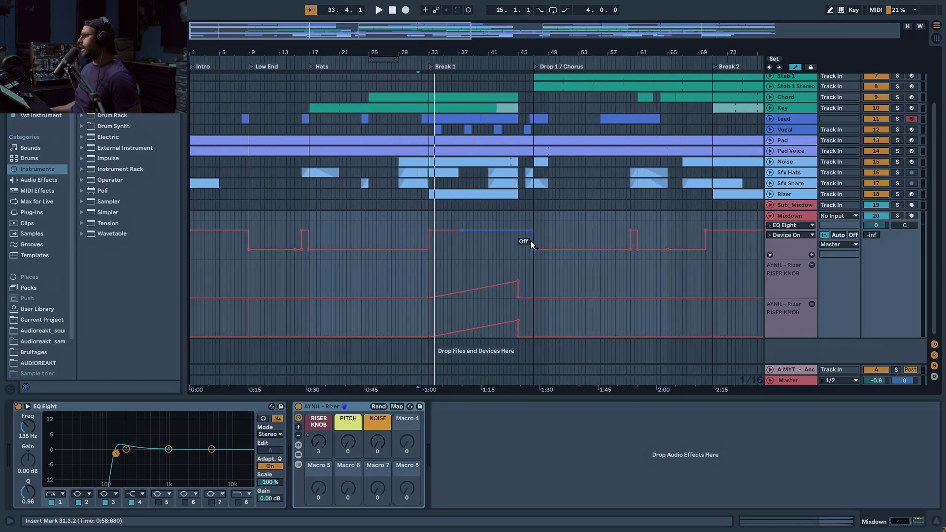
Return the Mixdown lane to the AYNIL - Rizer RISER KNOB automation and set that macro to 0.
{"action": "key", "text": "ctrl+z"}
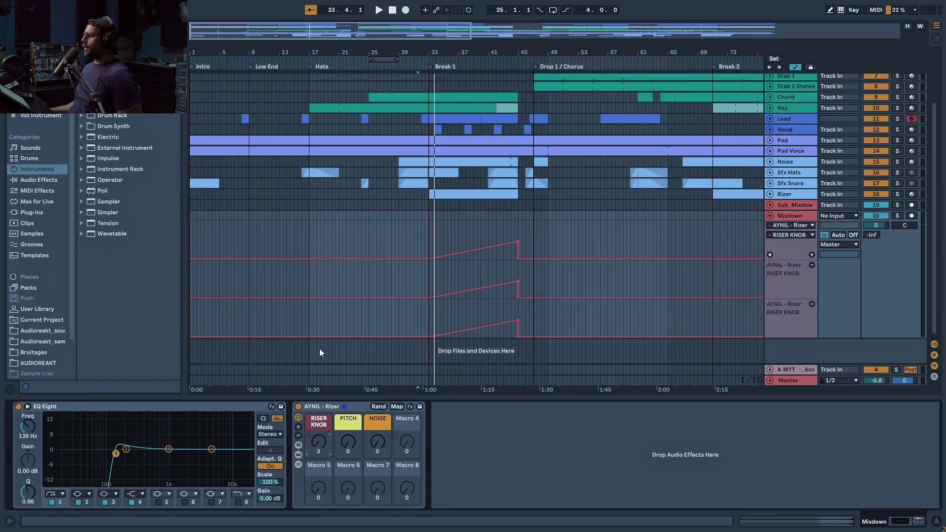
{"action": "mouse_move", "coordinate": [319, 428]}
{"action": "left_mouse_down"}
{"action": "mouse_move", "coordinate": [318, 378]}
{"action": "mouse_move", "coordinate": [318, 430]}
{"action": "left_mouse_up"}
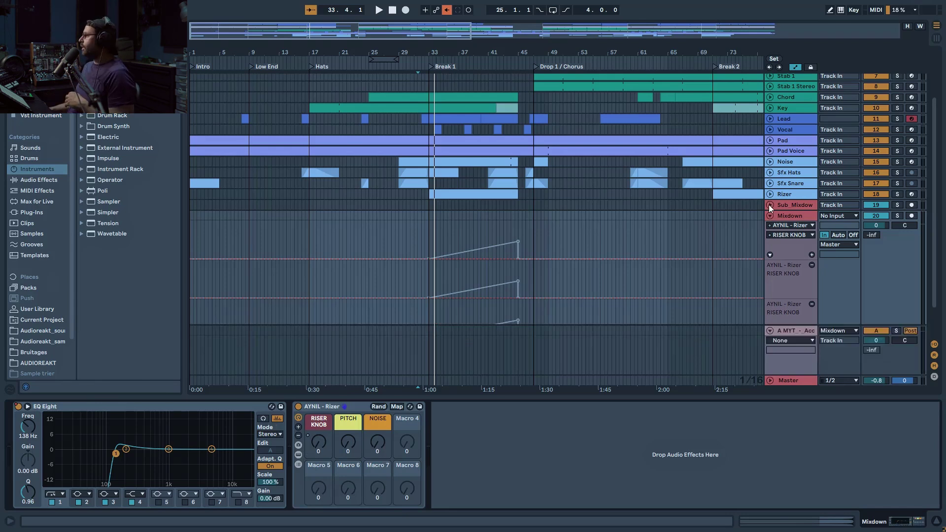
Unfold Sub_Mixdown's send automation and compare the device chains of the Accelerator Reverb return and the Mixdown track.
{"action": "left_click", "coordinate": [770, 205]}
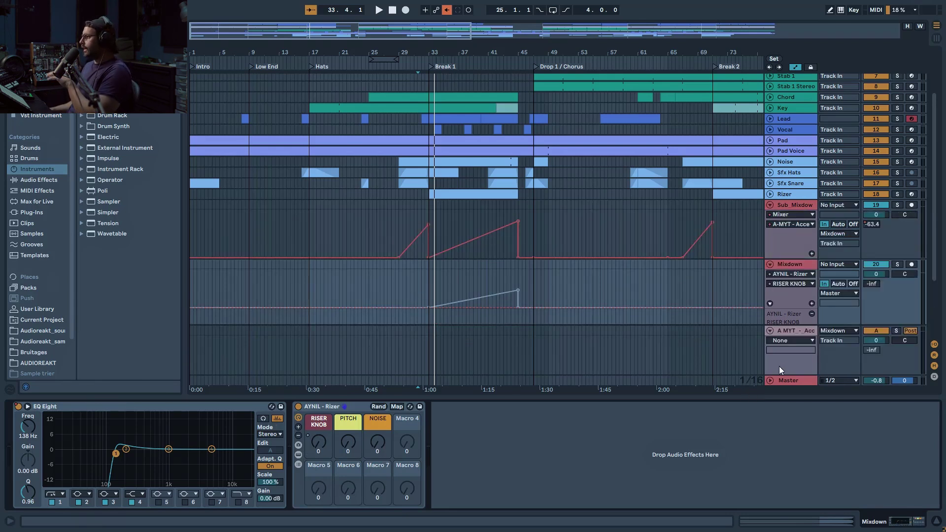
{"action": "left_click", "coordinate": [789, 329]}
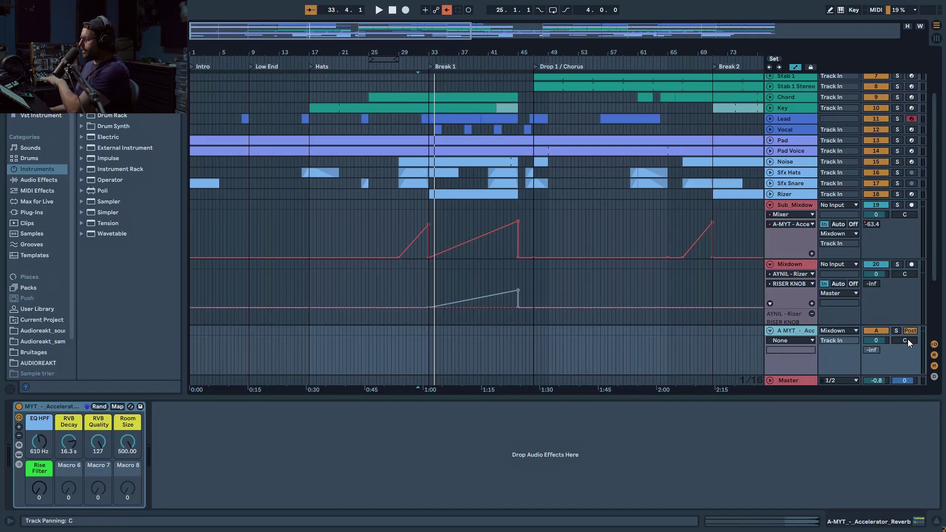
{"action": "left_click", "coordinate": [781, 267]}
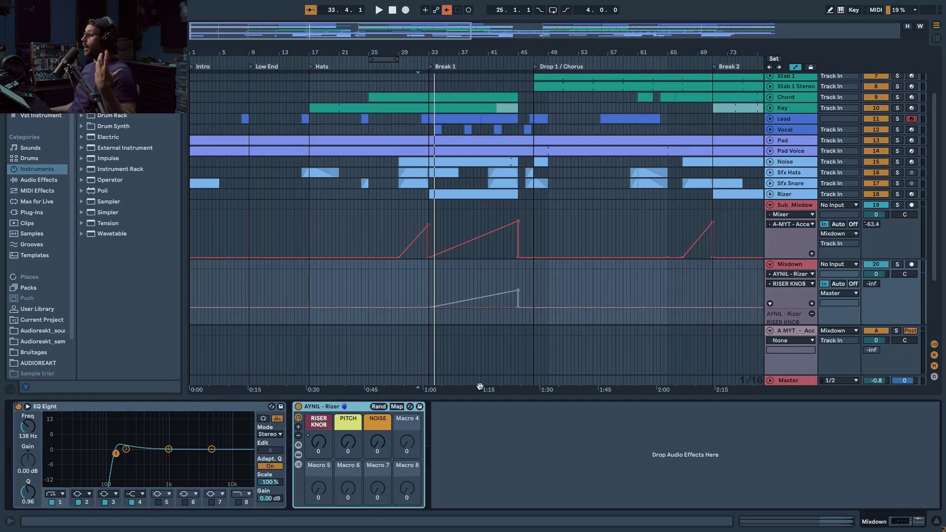
{"action": "left_click", "coordinate": [777, 342]}
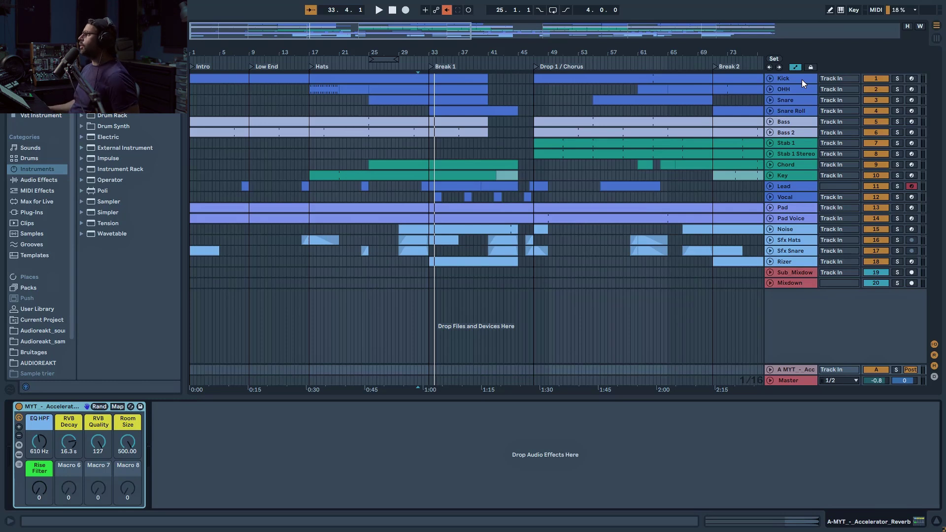
Solo the Kick track and loop it from bar 17 while toggling the AYNIL_KickPunch_V2 rack to compare the sound.
{"action": "left_click", "coordinate": [803, 79]}
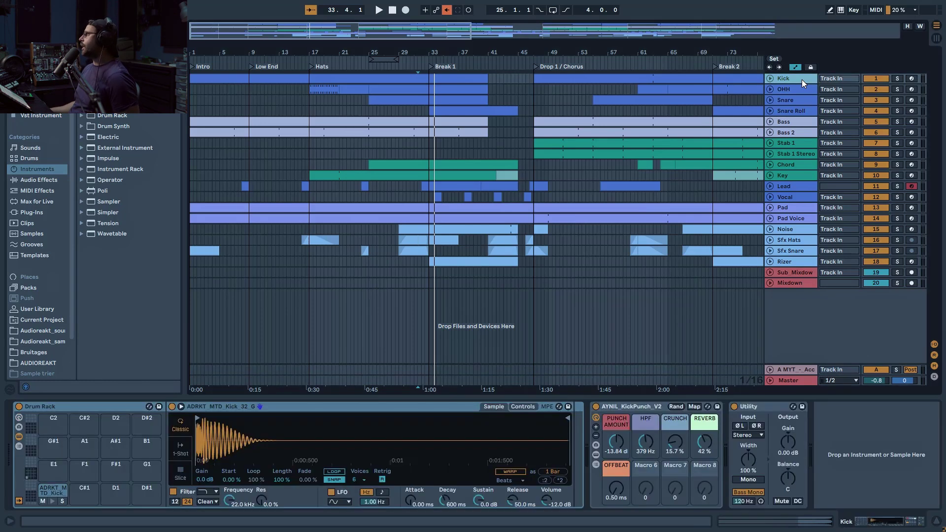
{"action": "left_click", "coordinate": [899, 78]}
{"action": "left_click", "coordinate": [616, 408]}
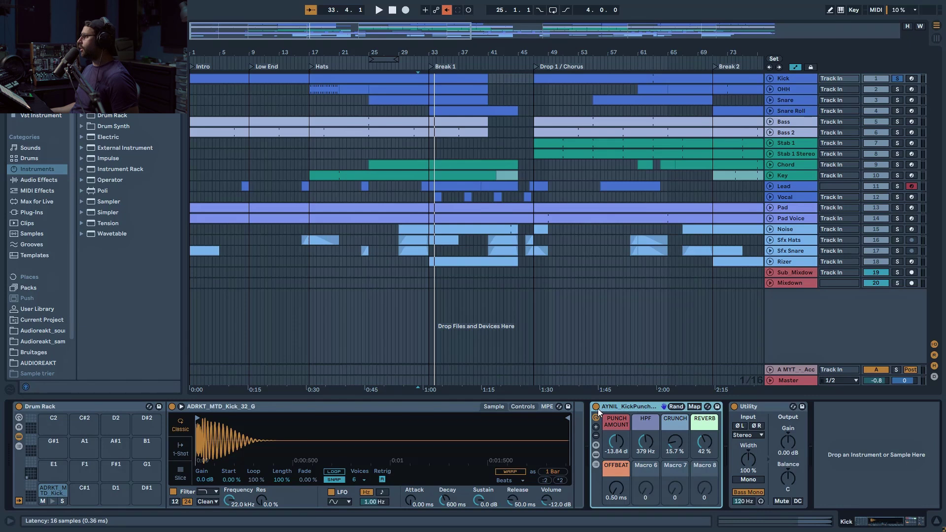
{"action": "left_click", "coordinate": [596, 407]}
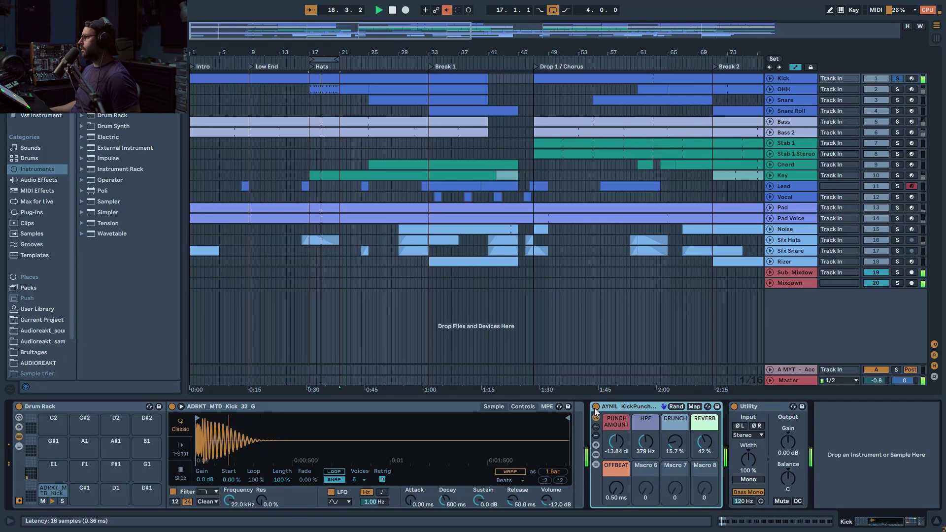
{"action": "key", "text": "space"}
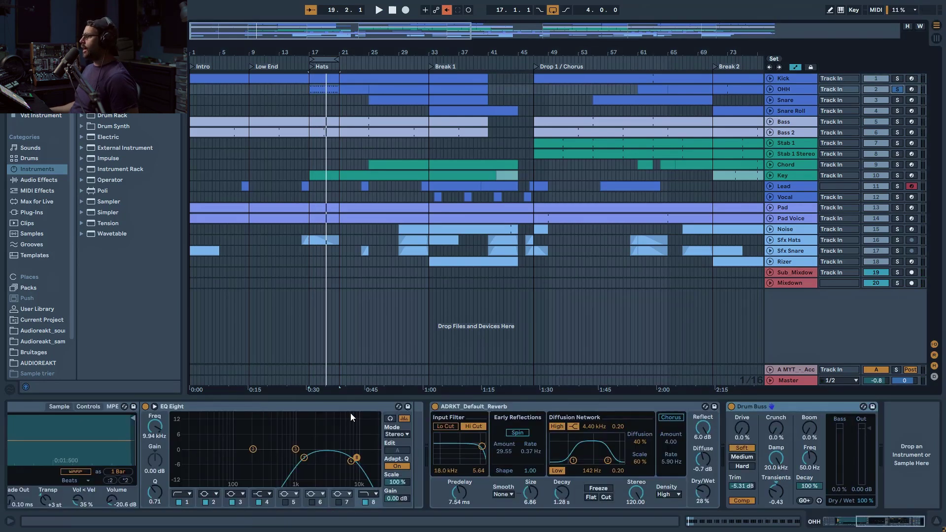
Solo the ADRKT_MTD_Ohh_10 pad in the OHH Drum Rack and loop four bars from bar 21 while comparing its EQ Eight on and off.
{"action": "left_click_drag", "start_coordinate": [861, 528], "coordinate": [649, 508]}
{"action": "left_click", "coordinate": [46, 489]}
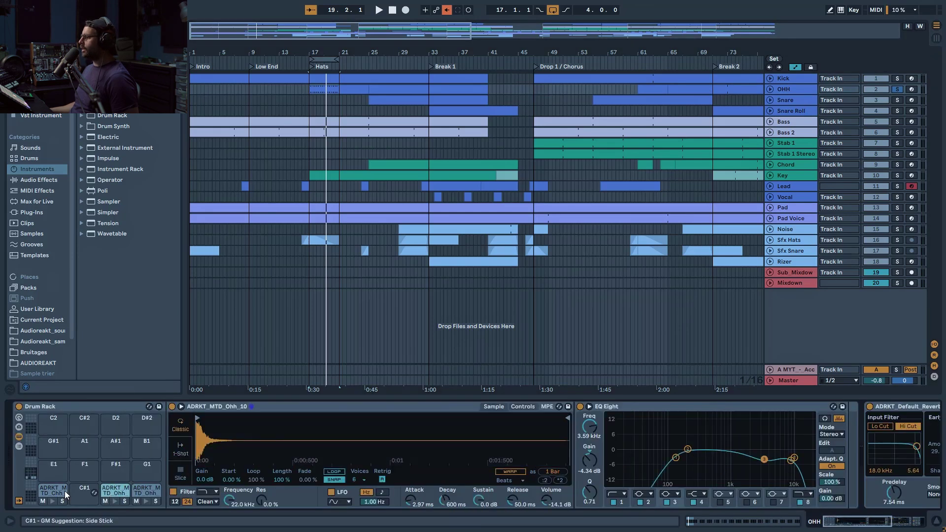
{"action": "left_click", "coordinate": [121, 486]}
{"action": "key", "text": "space"}
{"action": "left_click", "coordinate": [580, 408]}
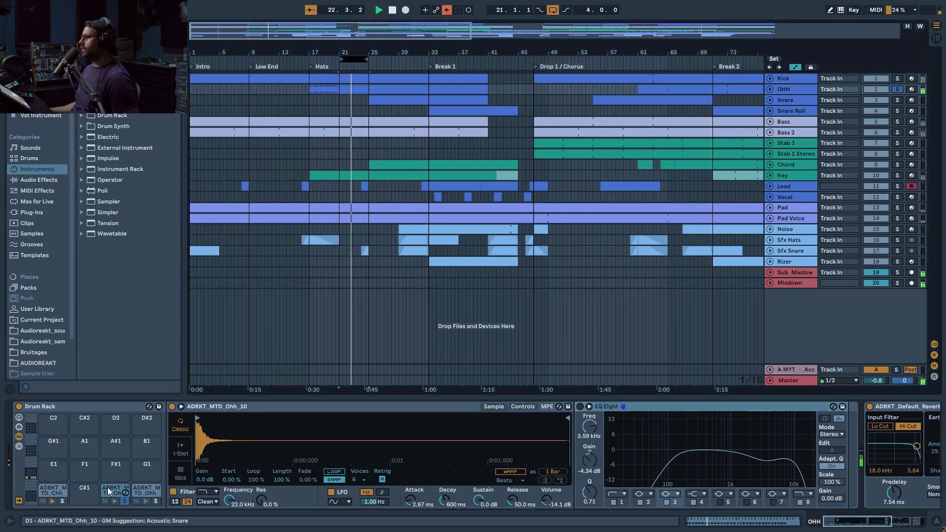
{"action": "left_click", "coordinate": [124, 502]}
{"action": "left_click", "coordinate": [580, 408]}
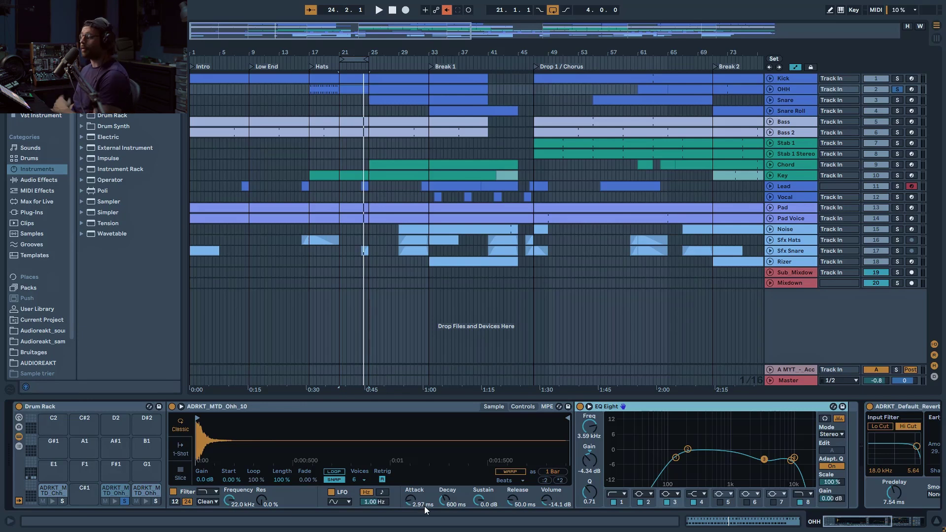
{"action": "key", "text": "space"}
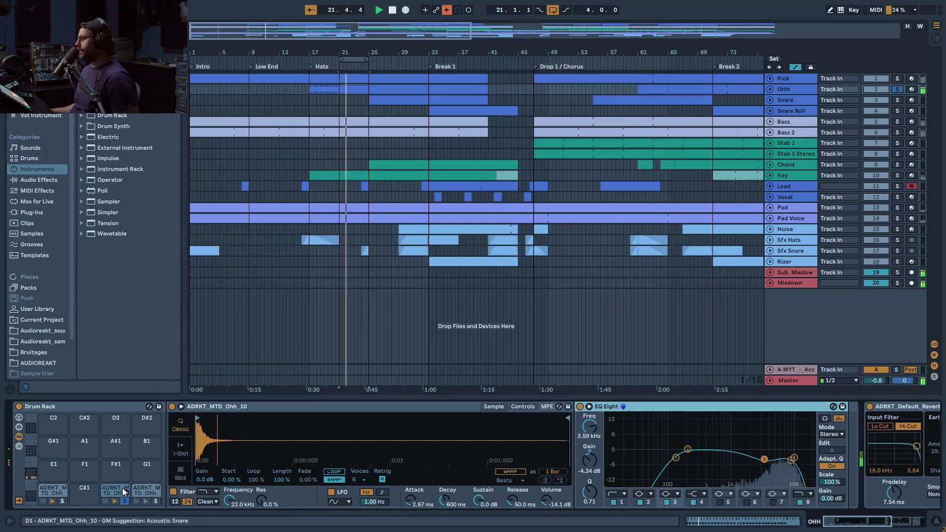
{"action": "key", "text": "space"}
Solo the ADRKT_MTD_Ohh_08 pad and loop four bars from 24.4.4 while bypassing and re-enabling its EQ Eight.
{"action": "left_click", "coordinate": [156, 500]}
{"action": "left_click", "coordinate": [149, 494]}
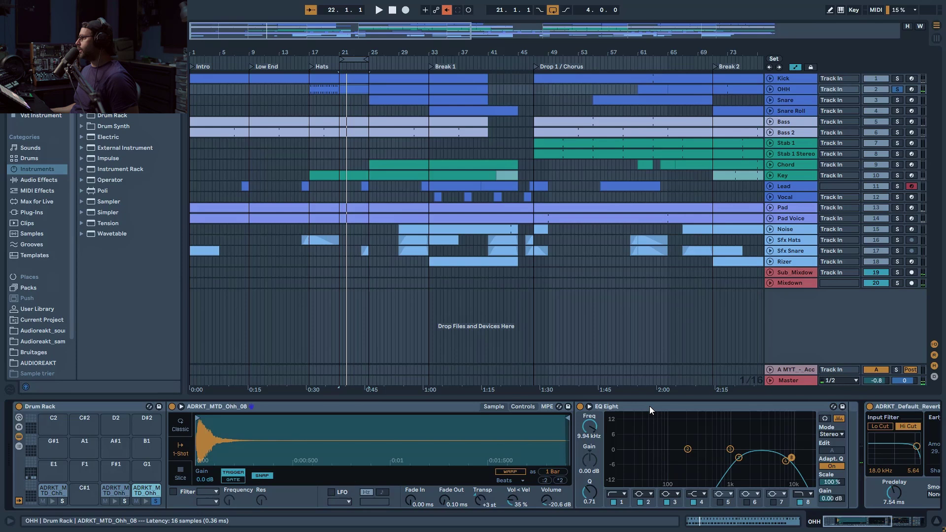
{"action": "left_click", "coordinate": [650, 409]}
{"action": "key", "text": "space"}
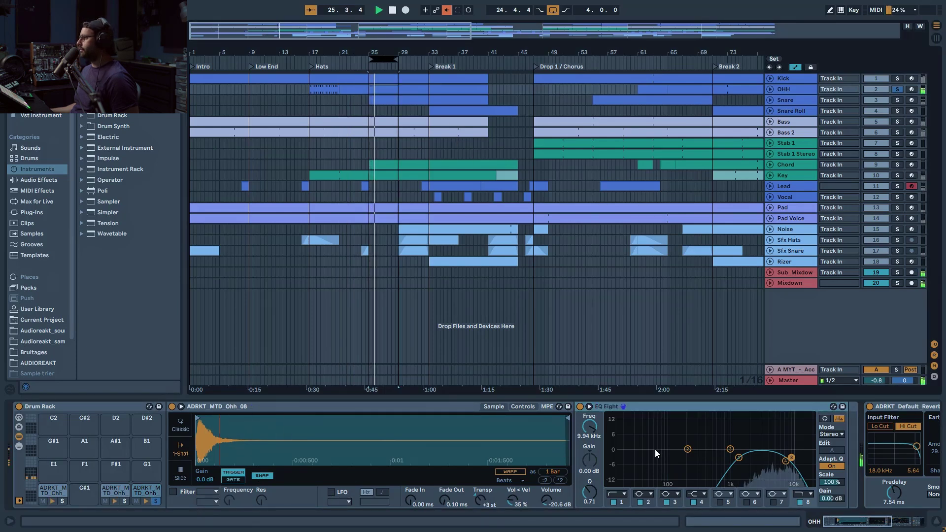
{"action": "left_click", "coordinate": [580, 407]}
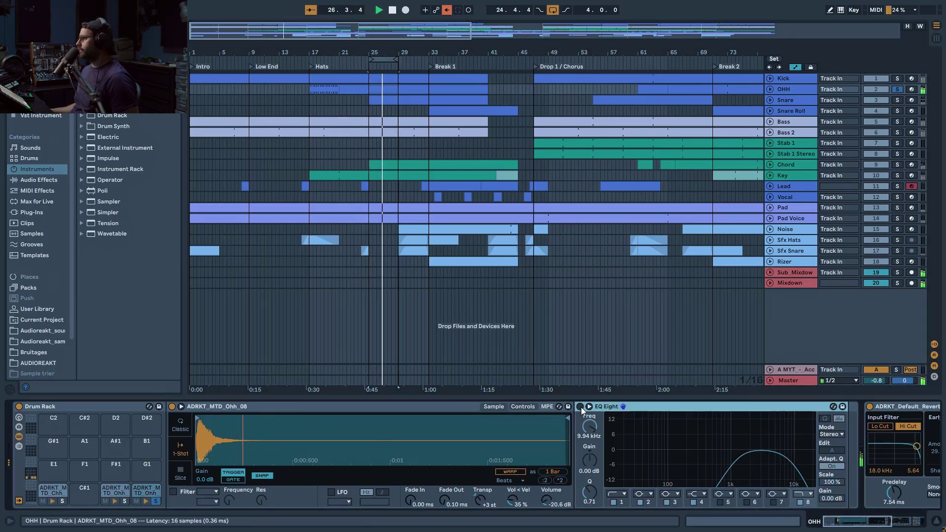
{"action": "left_click", "coordinate": [580, 407]}
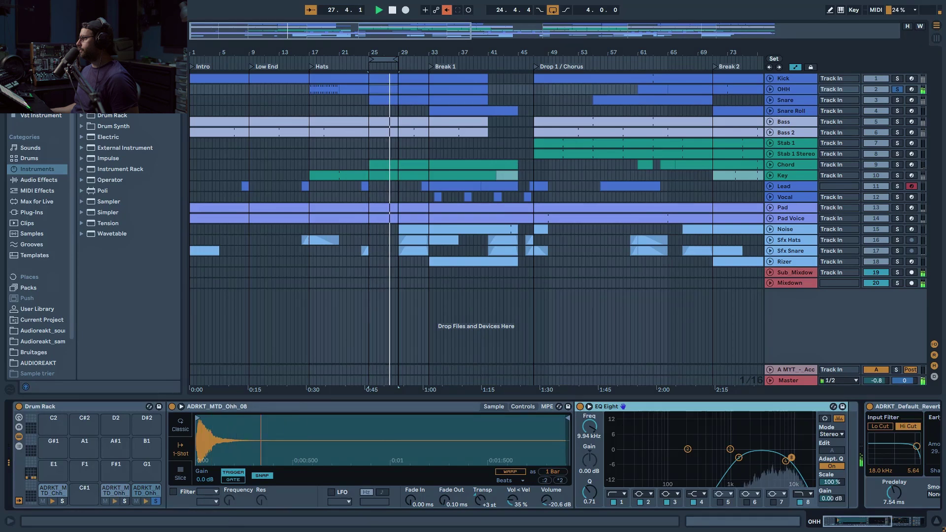
{"action": "key", "text": "space"}
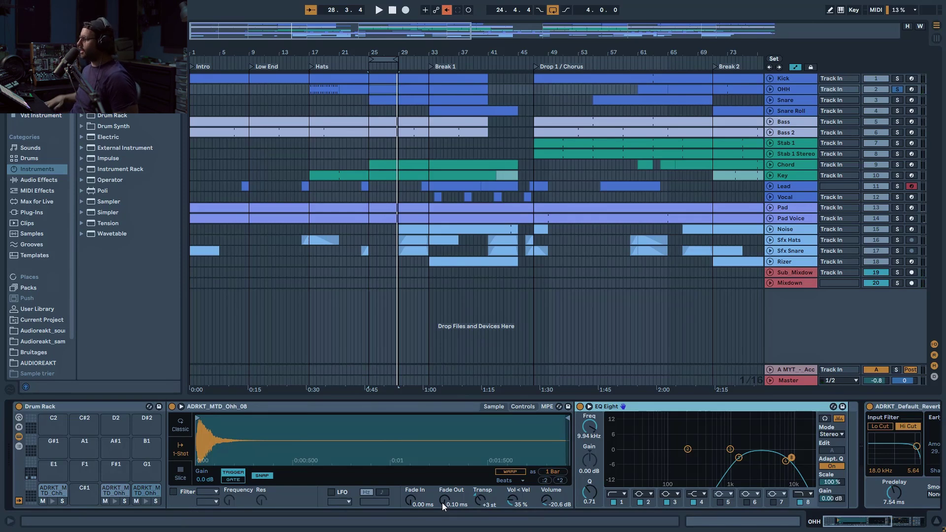
Examine the OHH chain's ADRKT_Default_Reverb and Drum Buss settings, and play the loop to compare the sound with Drum Buss bypassed.
{"action": "scroll", "coordinate": [431, 490], "scroll_direction": "right", "scroll_amount": 6}
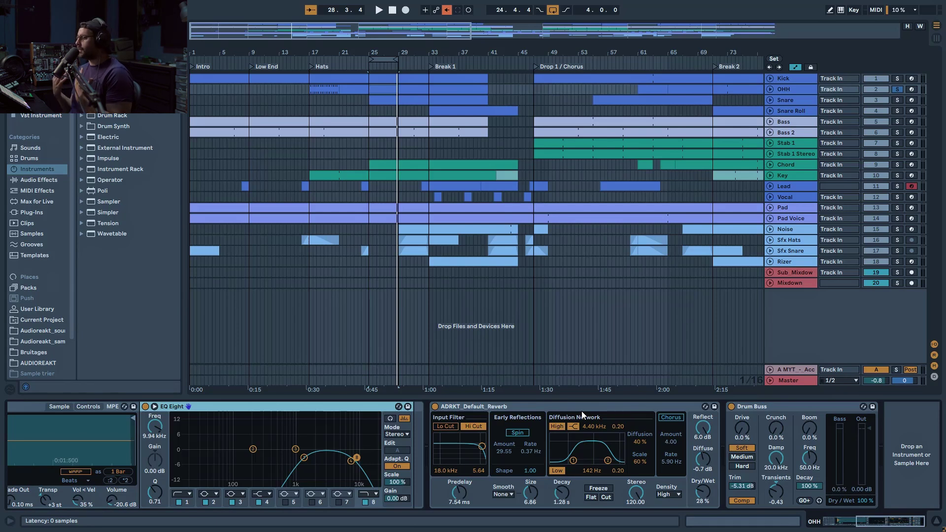
{"action": "left_click", "coordinate": [737, 406]}
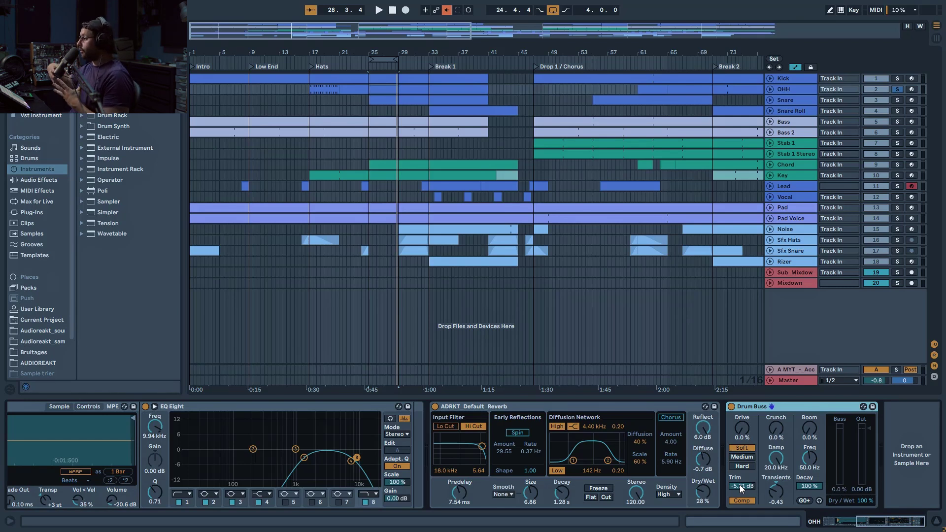
{"action": "left_click", "coordinate": [776, 428]}
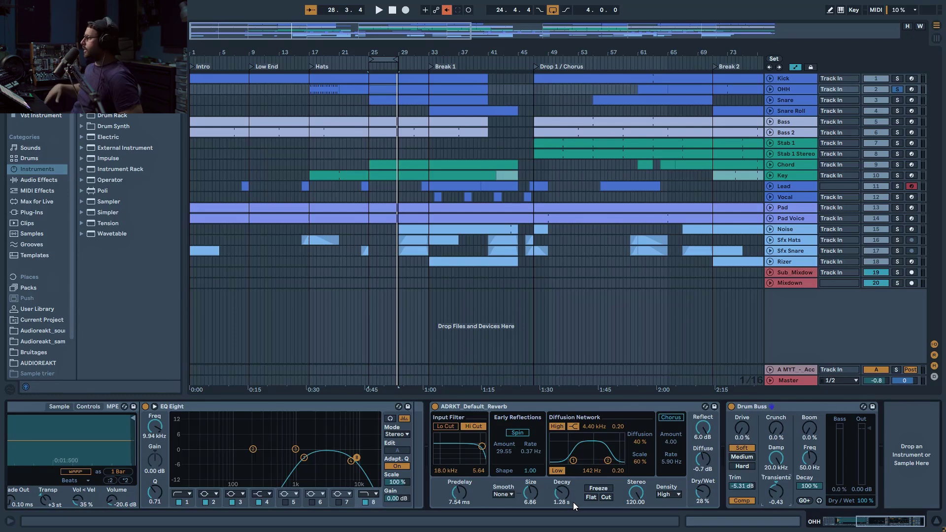
{"action": "key", "text": "space"}
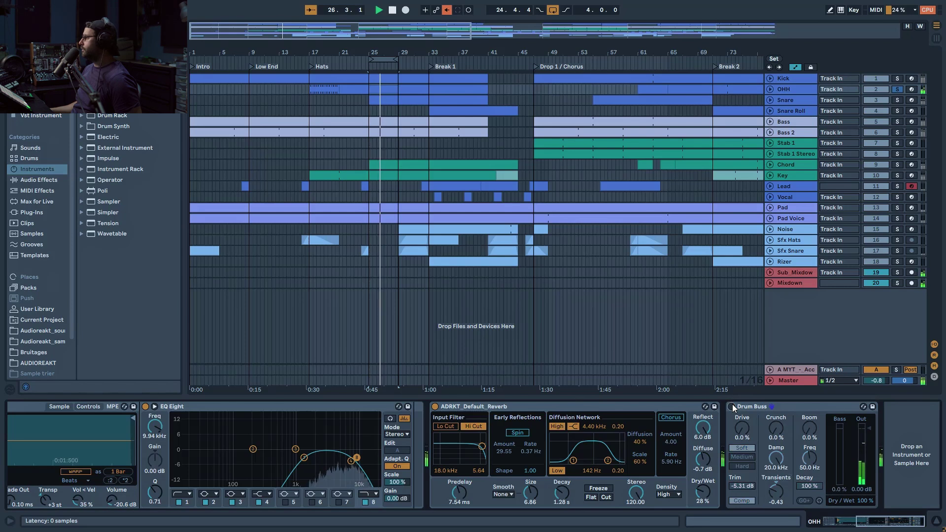
{"action": "key", "text": "space"}
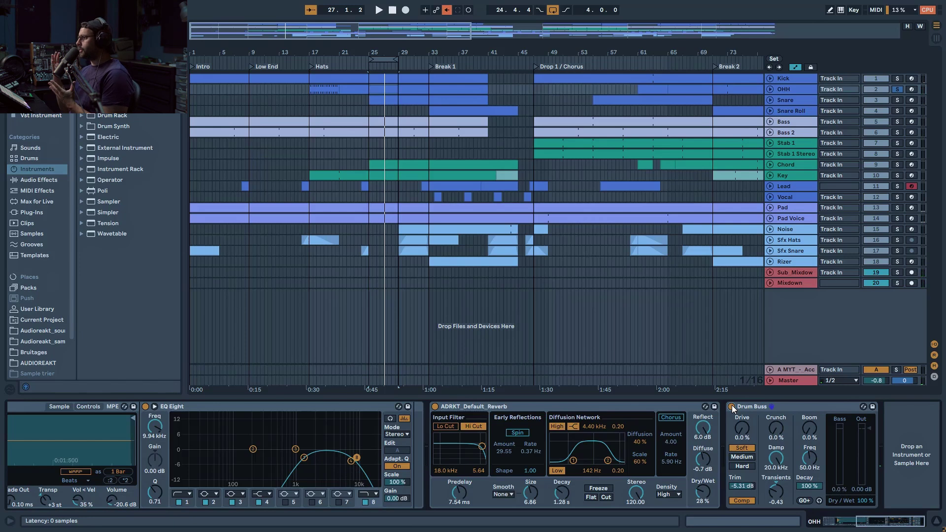
Examine the Snare track's device chain, and solo Bass 2 to compare its EQ Eight curve with the Bass track's.
{"action": "key", "text": "Down"}
{"action": "left_click_drag", "start_coordinate": [911, 526], "coordinate": [892, 526]}
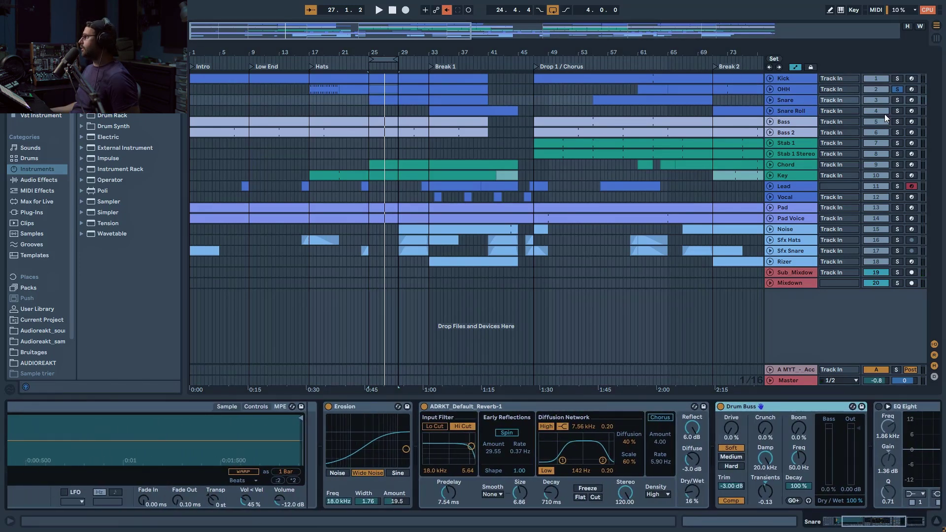
{"action": "left_click", "coordinate": [795, 121]}
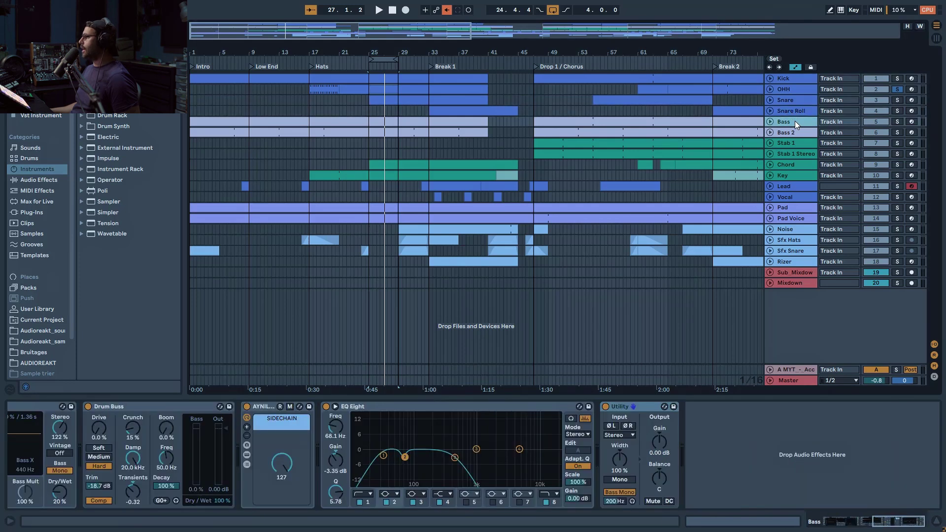
{"action": "left_click", "coordinate": [897, 132]}
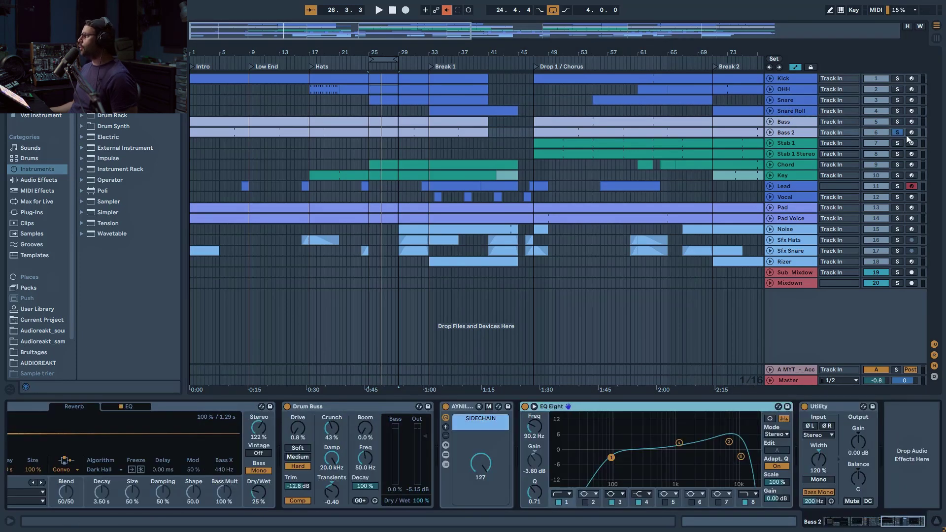
{"action": "left_click", "coordinate": [801, 124]}
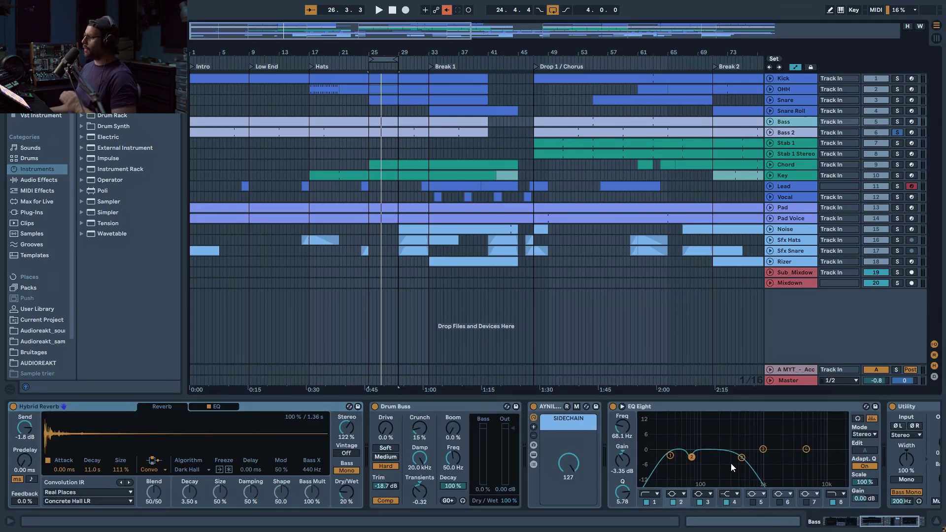
{"action": "left_click", "coordinate": [791, 133]}
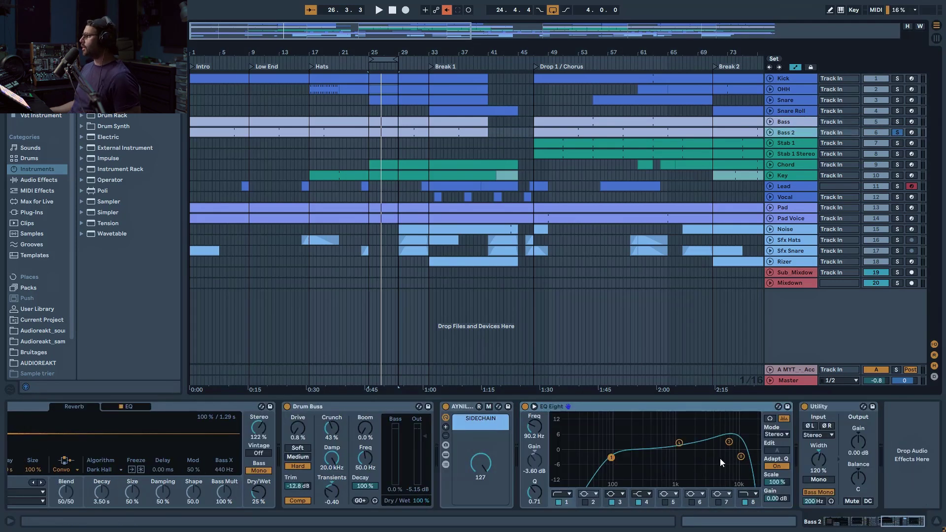
Play the loop with Bass 2 soloed, and again together with Bass, while switching Bass 2's EQ Eight off and on.
{"action": "left_click", "coordinate": [729, 442]}
{"action": "key", "text": "space"}
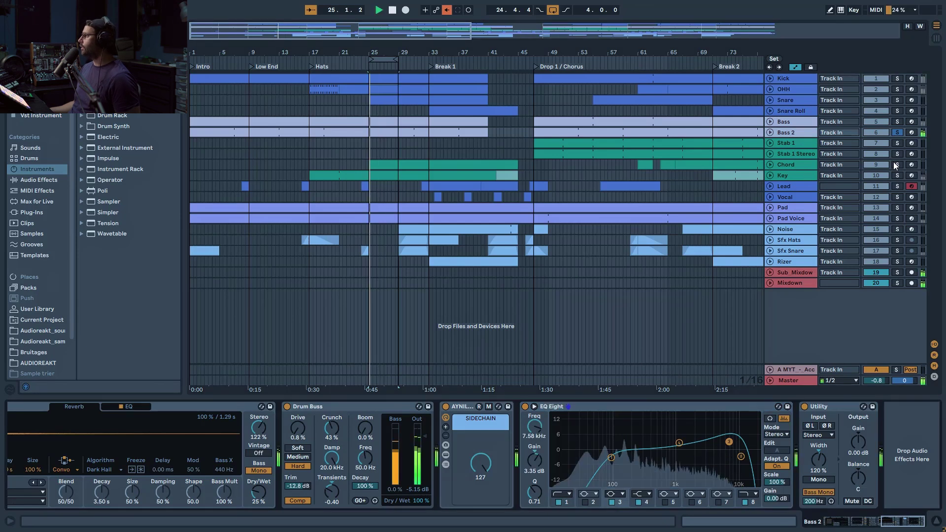
{"action": "left_click", "coordinate": [523, 406]}
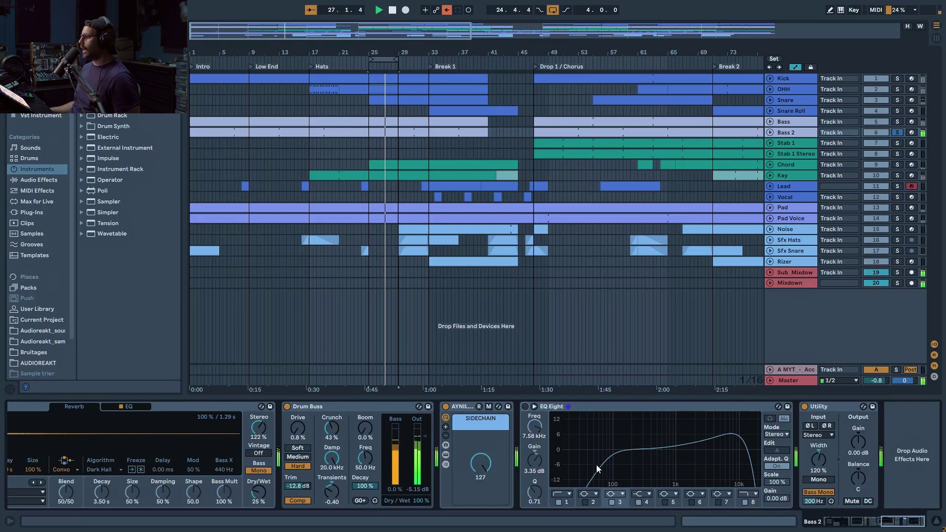
{"action": "left_click", "coordinate": [525, 406]}
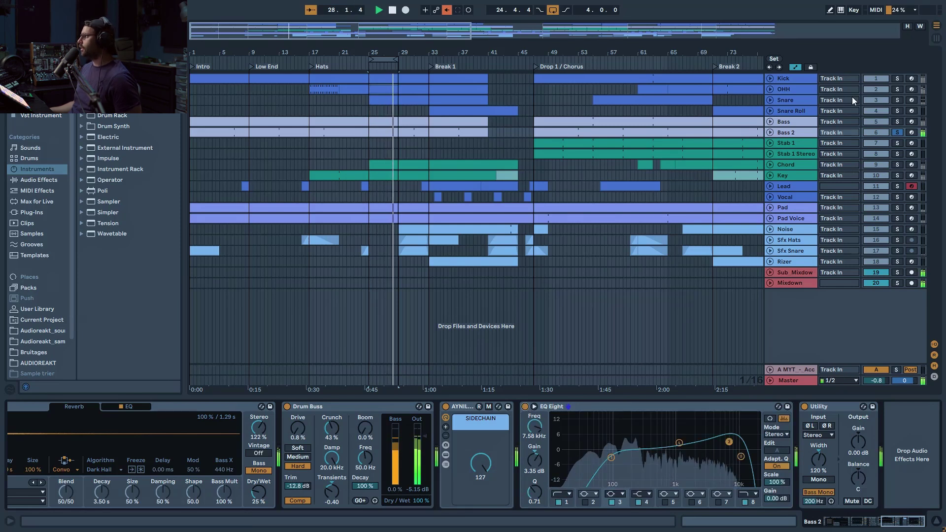
{"action": "left_click", "coordinate": [524, 406]}
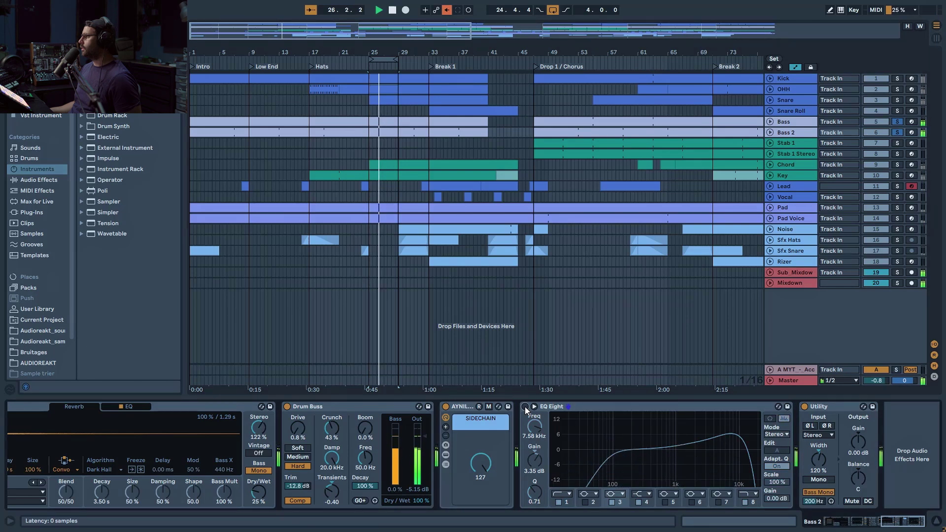
{"action": "left_click", "coordinate": [525, 406]}
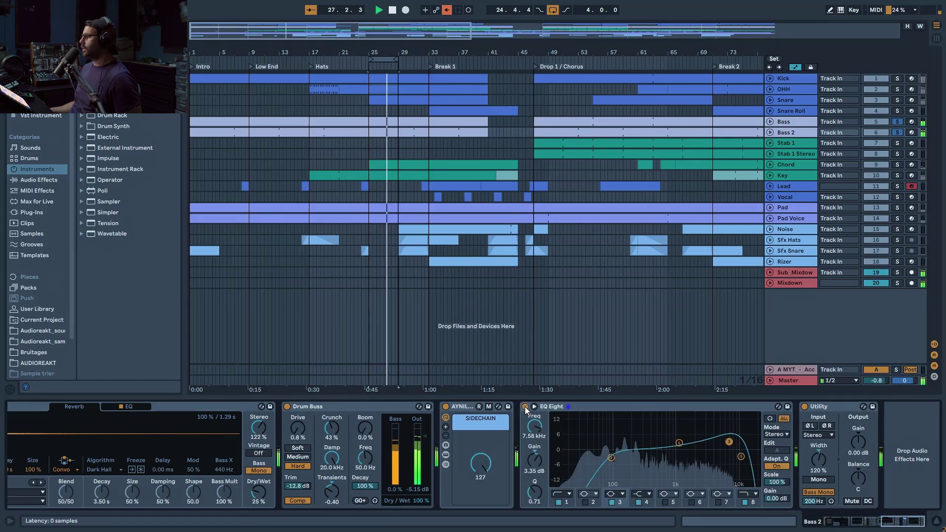
{"action": "key", "text": "space"}
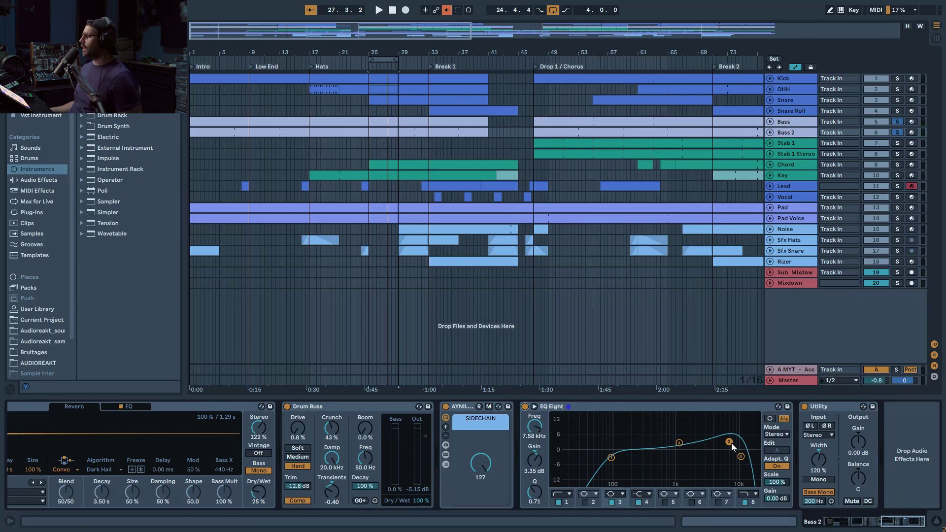
Inspect the low-cut band of Bass 2's EQ Eight and compare the curve with the Bass track's EQ.
{"action": "left_click", "coordinate": [611, 458]}
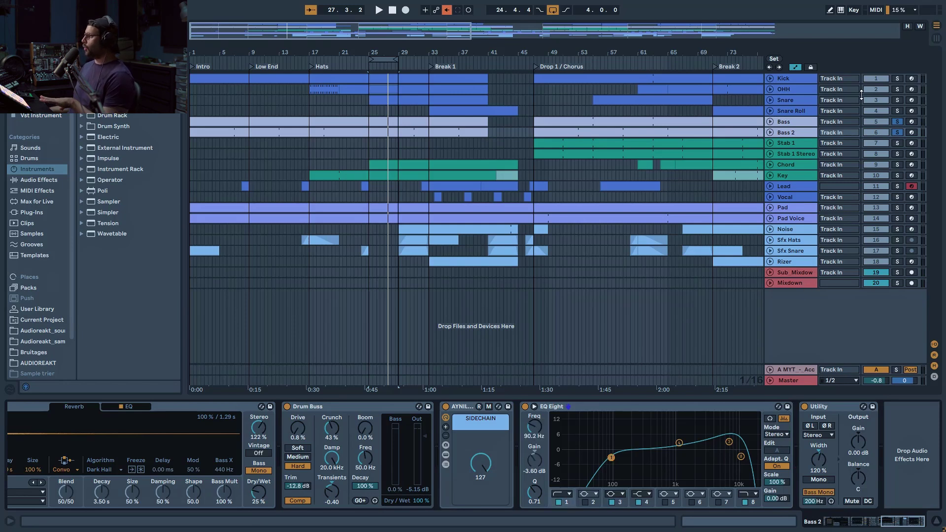
{"action": "left_click", "coordinate": [797, 124]}
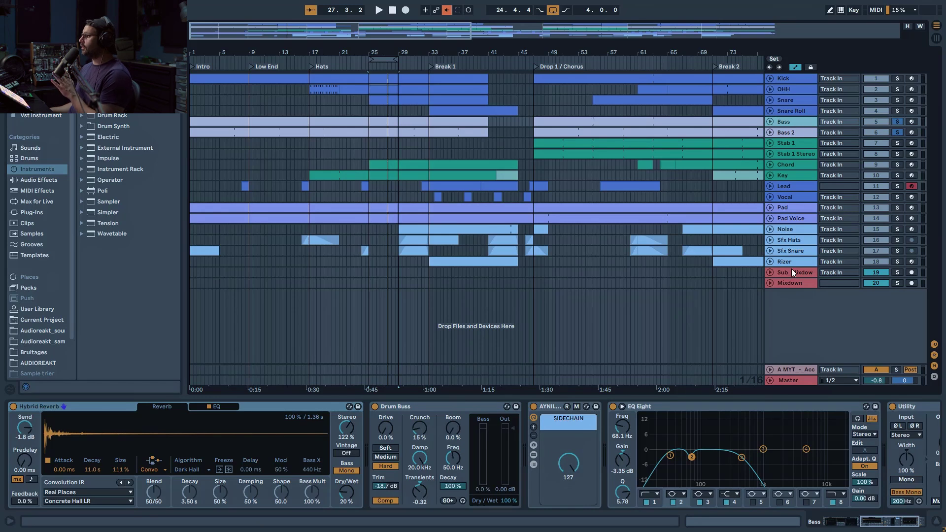
{"action": "left_click", "coordinate": [809, 132]}
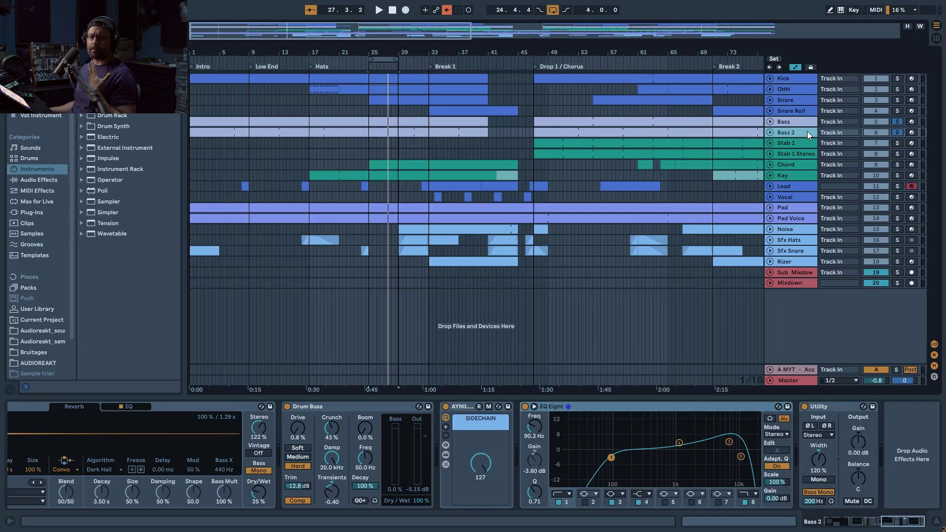
Solo Stab 1 and play it from Drop 1 / Chorus while bypassing and re-enabling its EQ Eight to compare the sound.
{"action": "key", "text": "Down"}
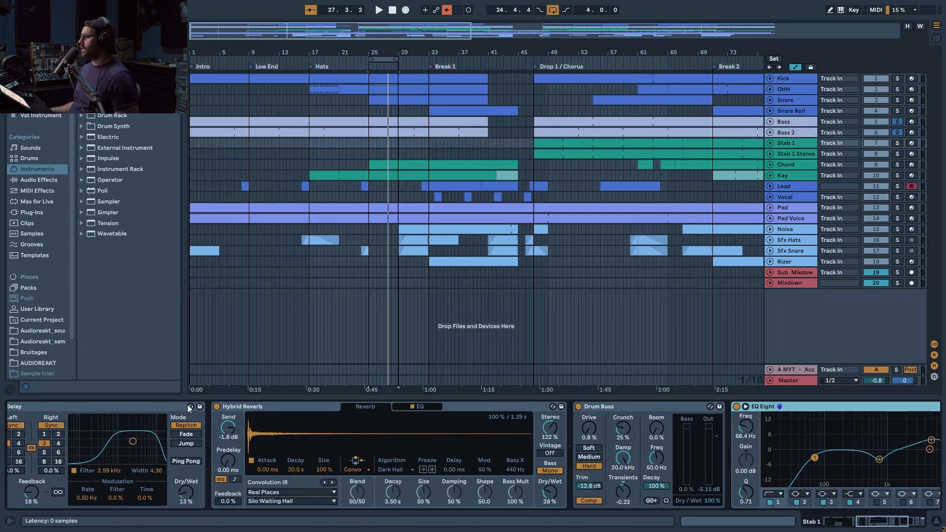
{"action": "left_click_drag", "start_coordinate": [879, 524], "coordinate": [910, 523]}
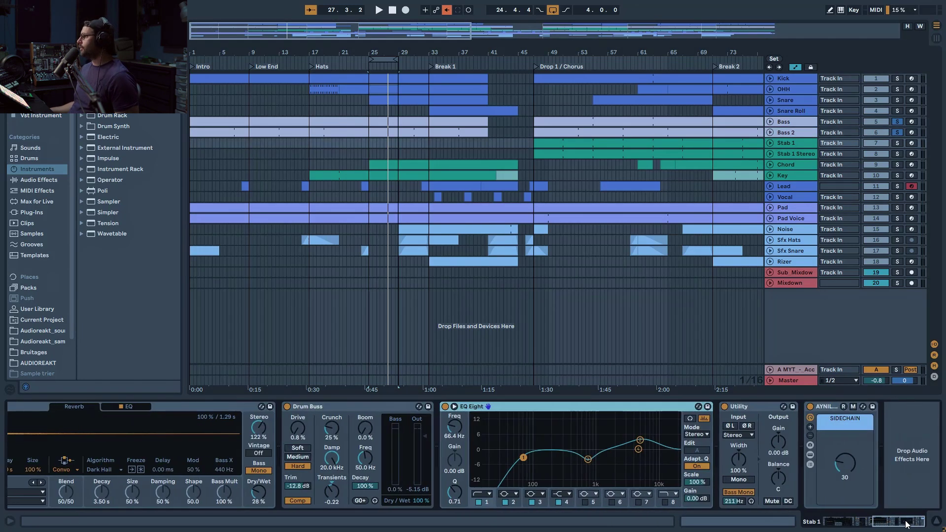
{"action": "left_click", "coordinate": [897, 143]}
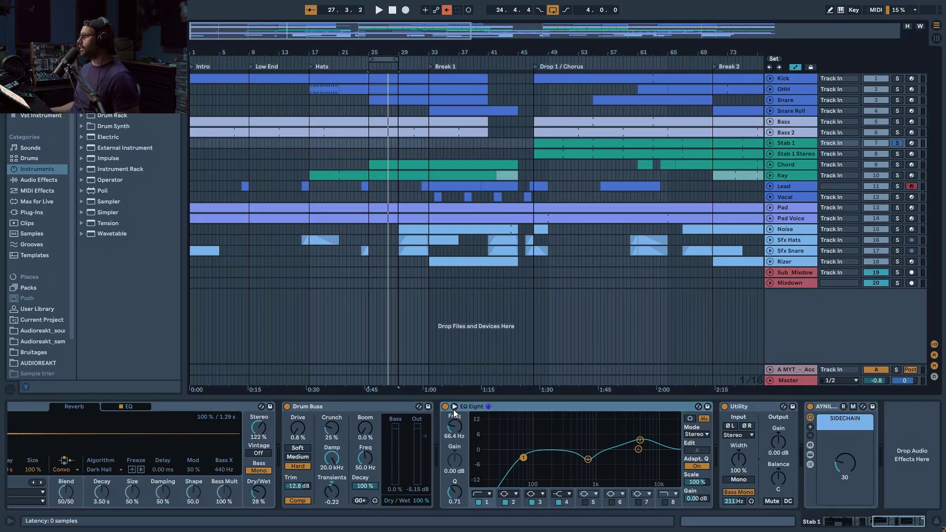
{"action": "key", "text": "space"}
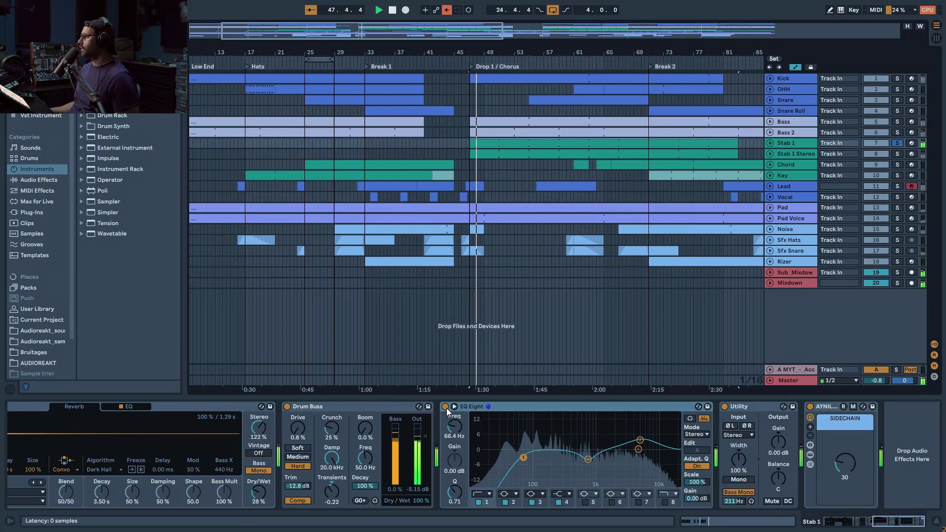
{"action": "left_click", "coordinate": [446, 408]}
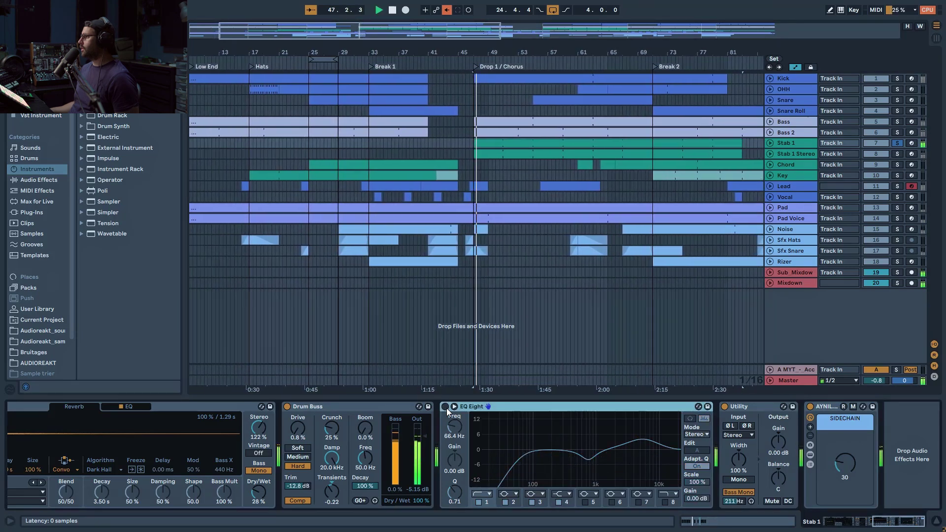
{"action": "left_click", "coordinate": [446, 408]}
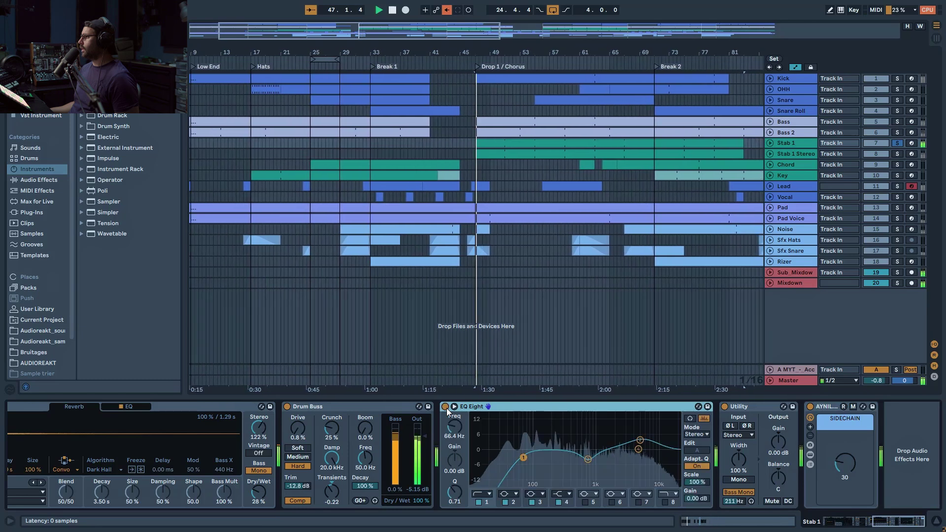
{"action": "key", "text": "space"}
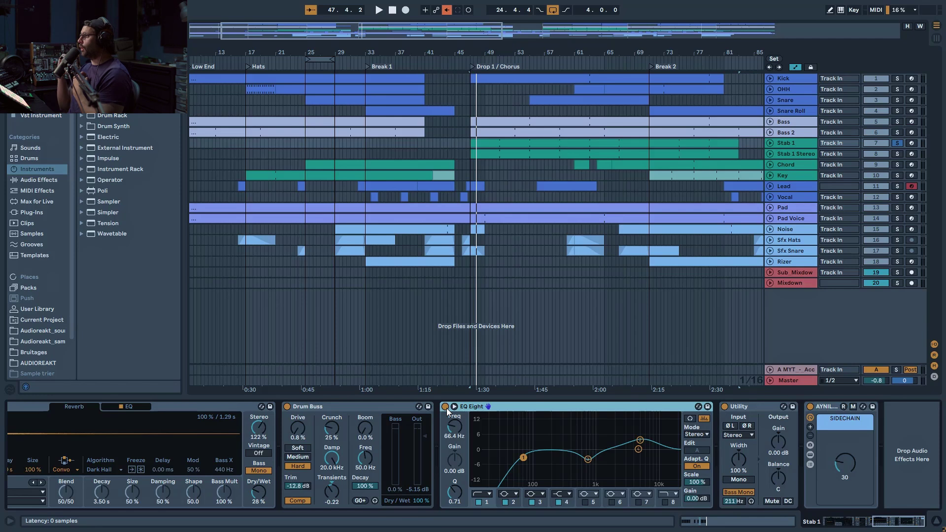
Inspect the high-frequency boost and the low-cut band of Stab 1's EQ Eight while playing the soloed track.
{"action": "left_click", "coordinate": [640, 440]}
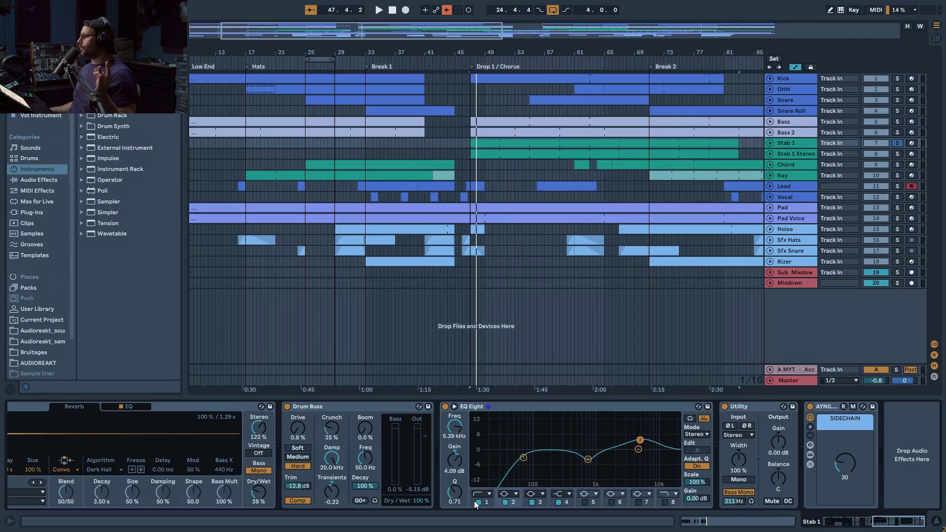
{"action": "left_click", "coordinate": [487, 503]}
{"action": "key", "text": "space"}
{"action": "key", "text": "space"}
{"action": "left_click", "coordinate": [640, 440]}
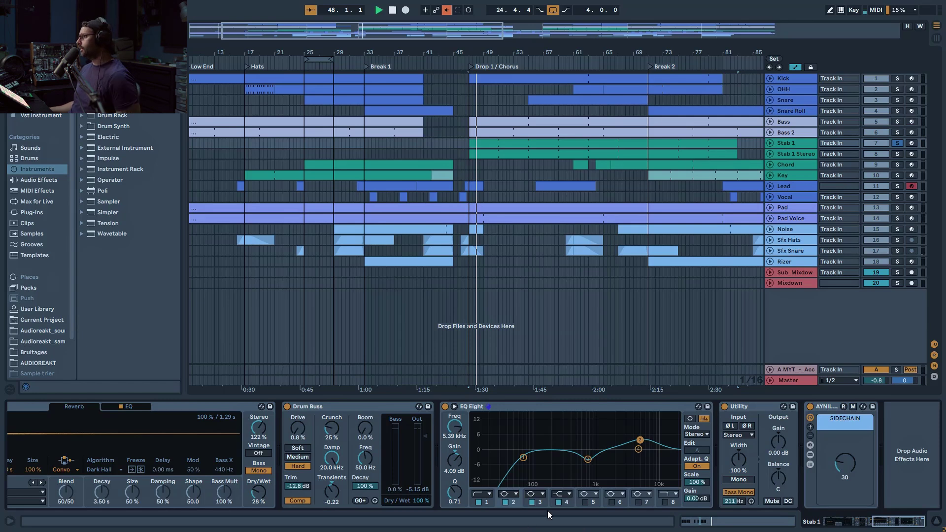
Play Stab 1 and compare the effect of EQ Eight bands 3 and 2 on its sound.
{"action": "key", "text": "space"}
{"action": "left_click", "coordinate": [534, 501]}
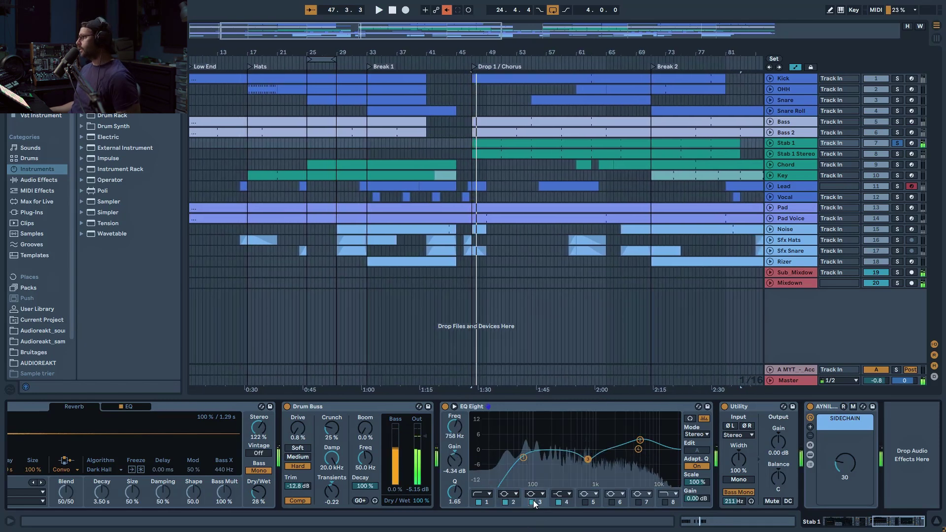
{"action": "left_click", "coordinate": [505, 503]}
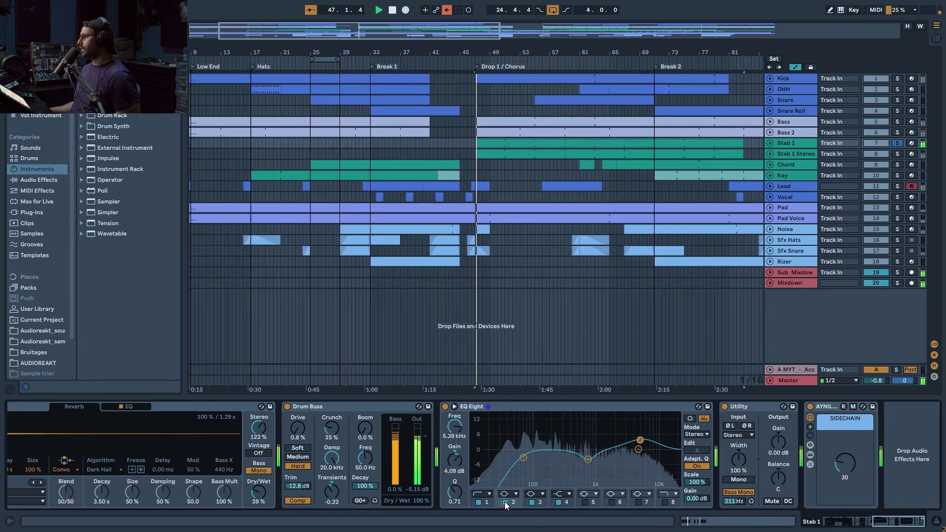
{"action": "key", "text": "space"}
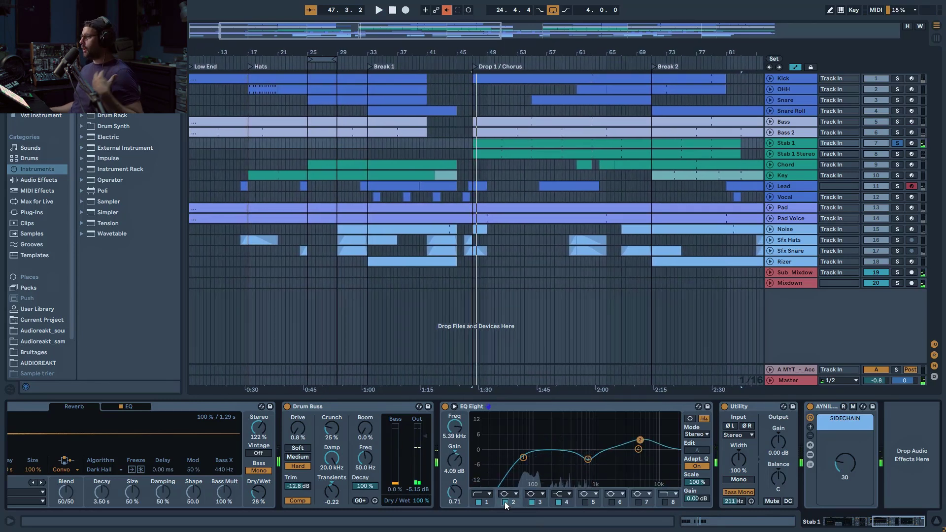
Play Stab 1 while switching only band 3 of its EQ Eight off and back on.
{"action": "left_click", "coordinate": [541, 502]}
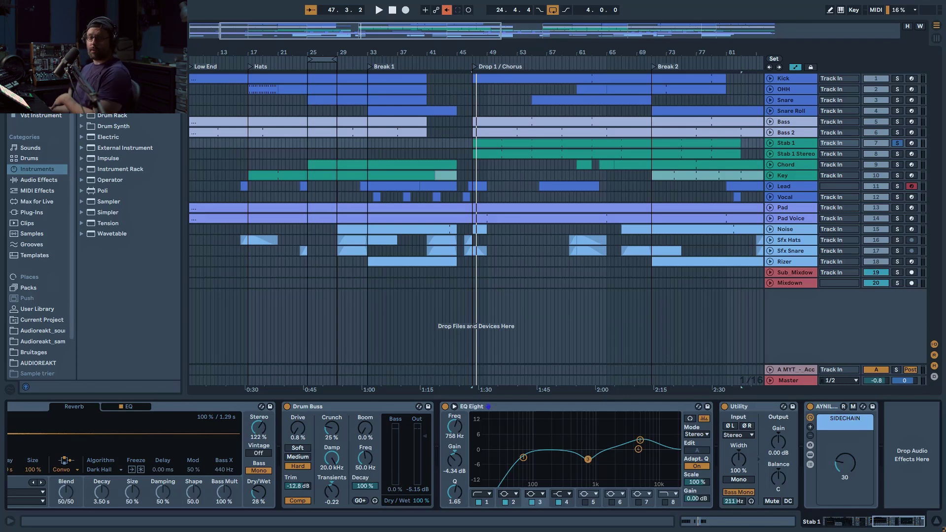
{"action": "key", "text": "space"}
{"action": "left_click", "coordinate": [531, 502]}
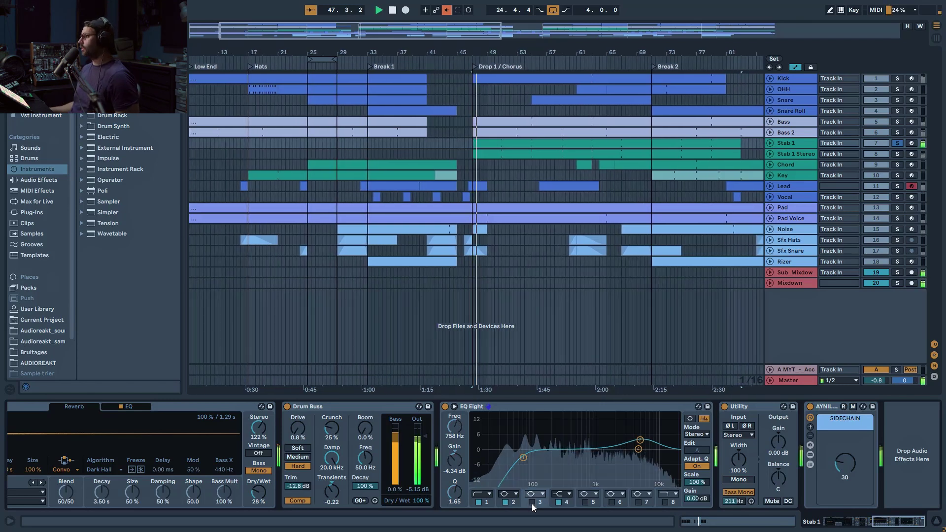
{"action": "left_click", "coordinate": [532, 503]}
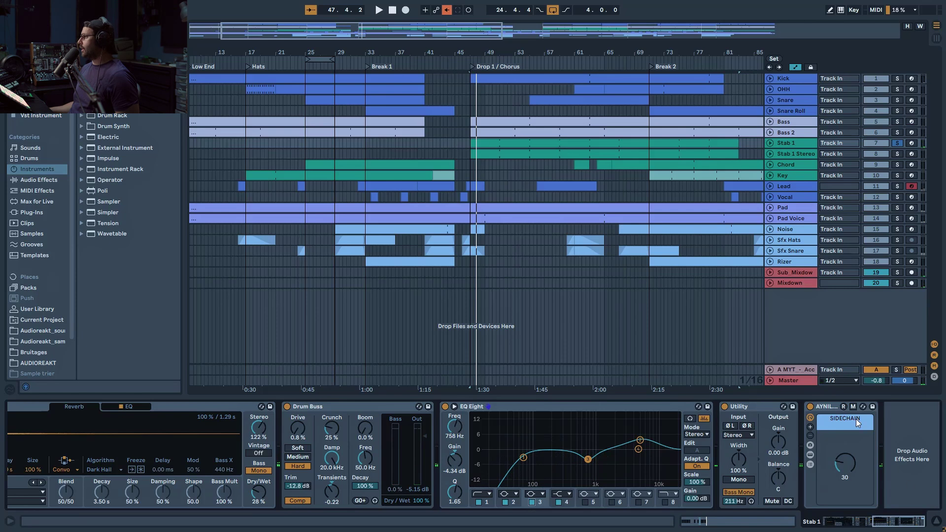
Check the Stab 1 Stereo devices, solo the Chord track instead of Stab 1, and view its effects from Formant to Drum Buss.
{"action": "left_click", "coordinate": [788, 153]}
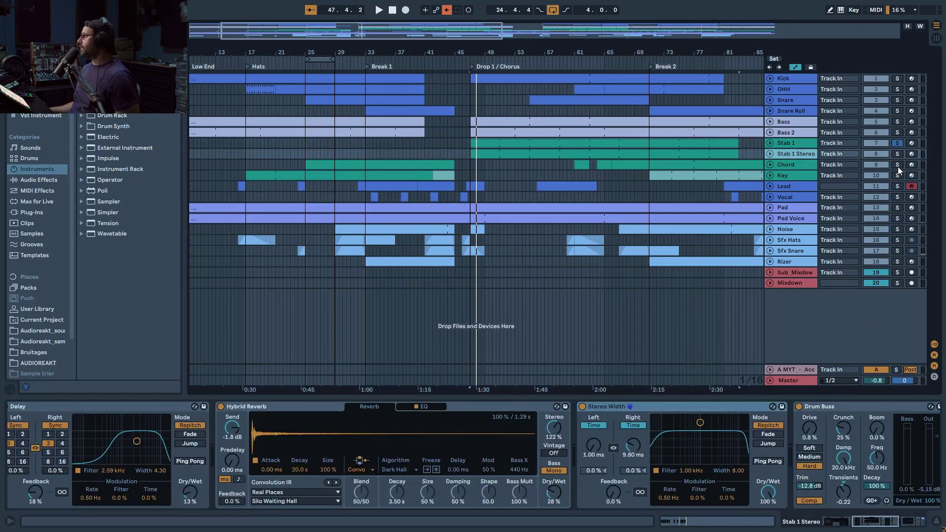
{"action": "left_click", "coordinate": [898, 165]}
{"action": "left_click", "coordinate": [799, 165]}
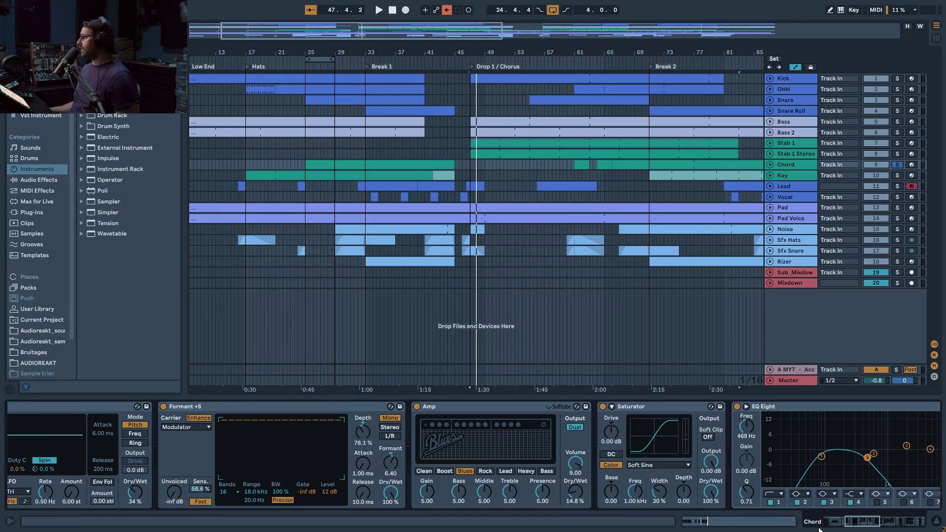
{"action": "scroll", "coordinate": [231, 450], "scroll_direction": "down", "scroll_amount": 10}
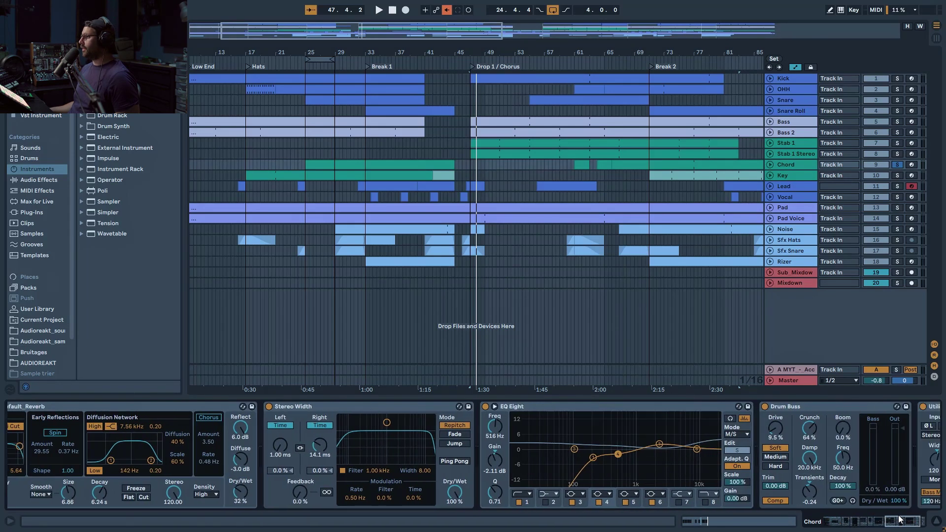
{"action": "scroll", "coordinate": [443, 434], "scroll_direction": "up", "scroll_amount": 3}
Play the soloed Chord track while bypassing and re-enabling its Stereo Width device.
{"action": "left_click", "coordinate": [344, 406]}
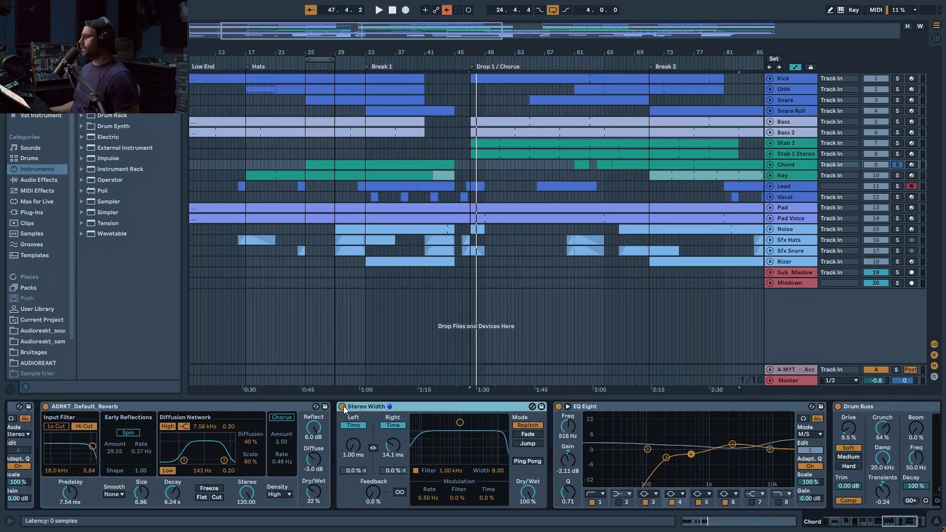
{"action": "key", "text": "space"}
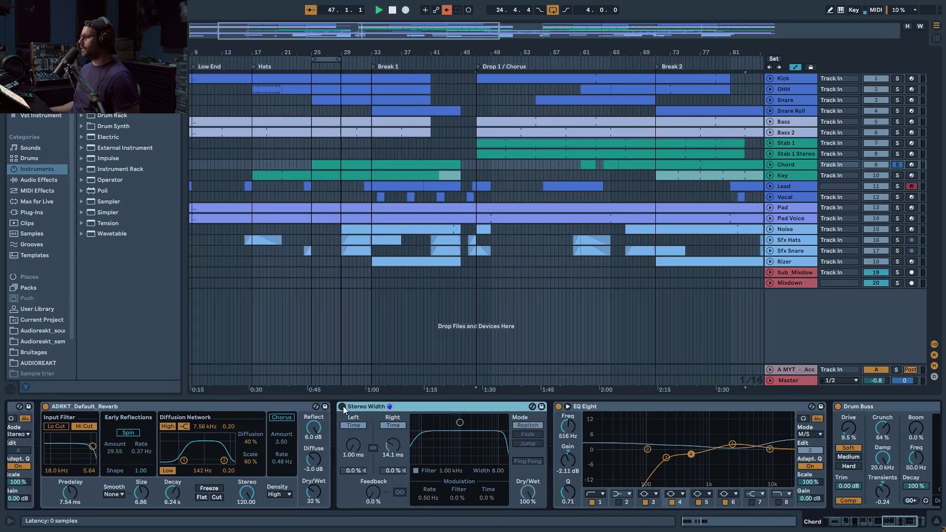
{"action": "key", "text": "space"}
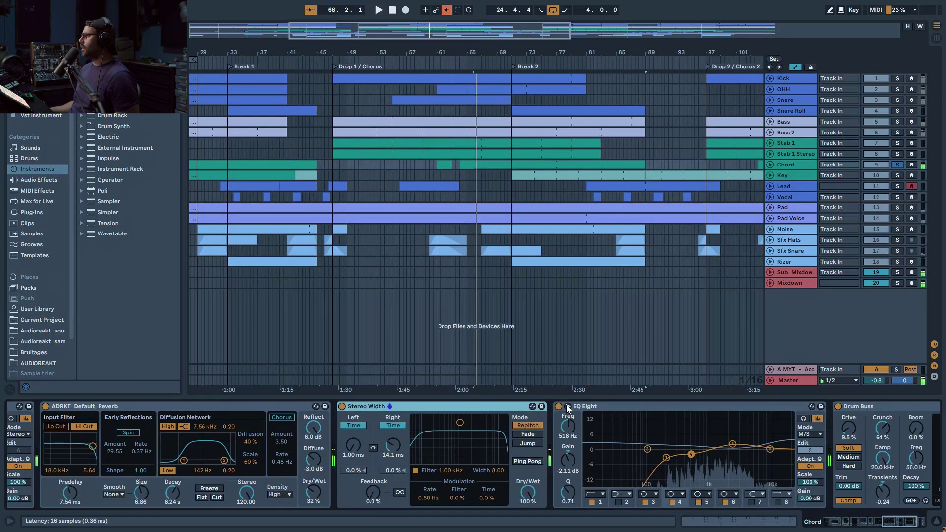
Play Chord with Stereo Width and EQ Eight bypassed together for comparison, and switch both devices back on.
{"action": "left_click", "coordinate": [640, 406], "text": "shift"}
{"action": "key", "text": "0"}
{"action": "key", "text": "space"}
{"action": "key", "text": "space"}
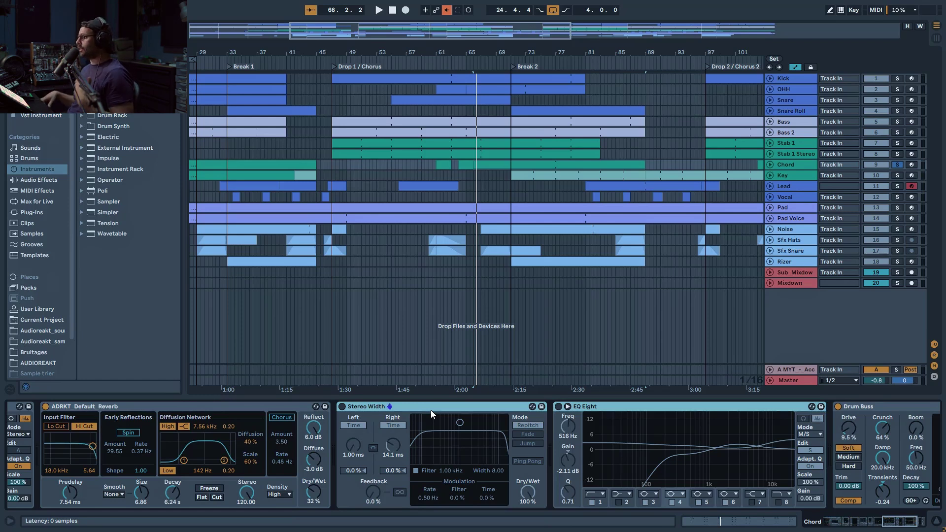
{"action": "left_click", "coordinate": [342, 406]}
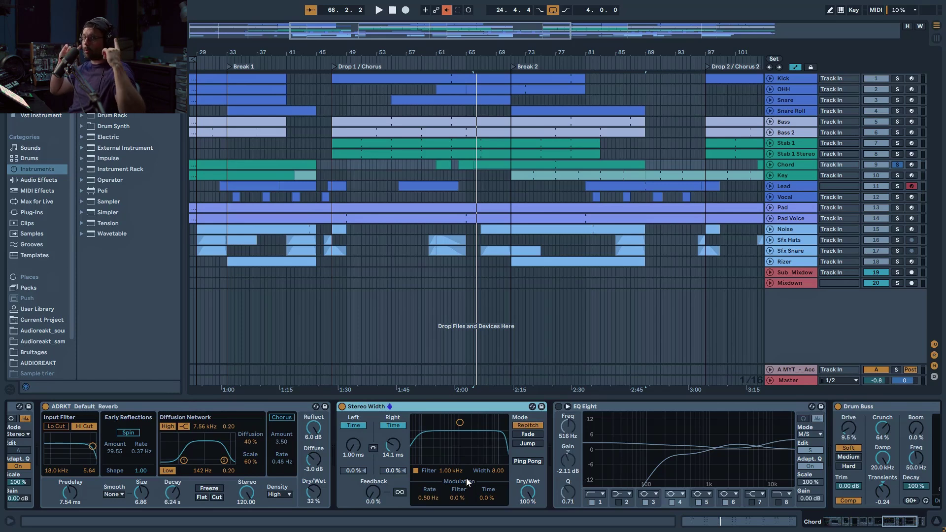
{"action": "left_click", "coordinate": [559, 407]}
Examine the mid and side curves of Chord's M/S EQ Eight by alternating its edit mode between M and S.
{"action": "left_click", "coordinate": [810, 449]}
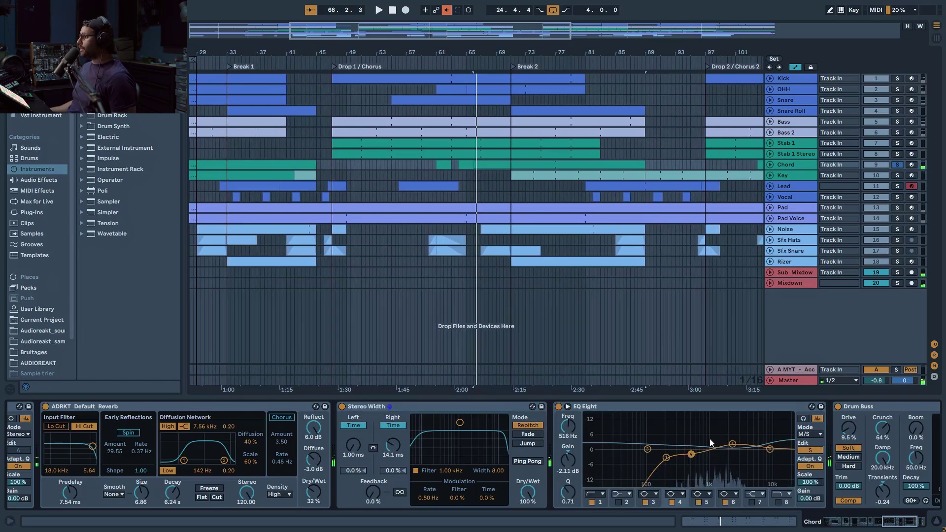
{"action": "left_click", "coordinate": [809, 450]}
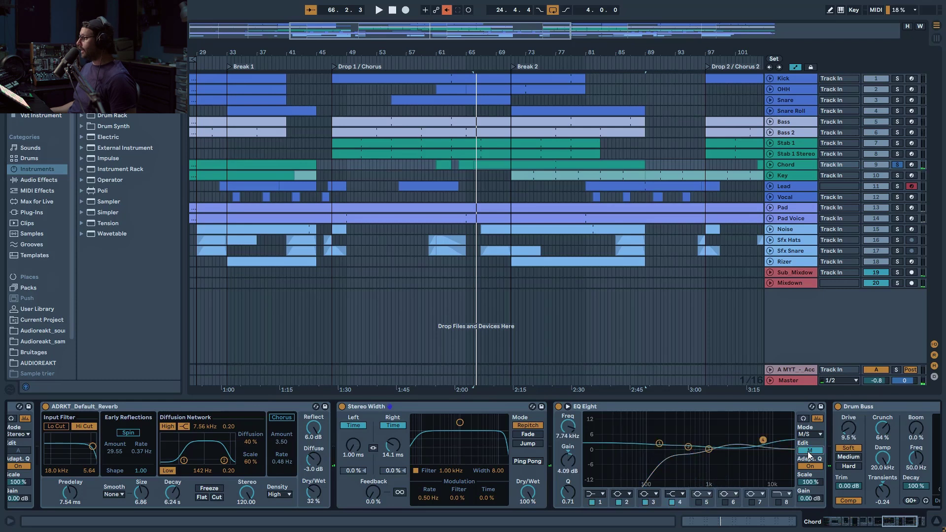
{"action": "left_click", "coordinate": [810, 450]}
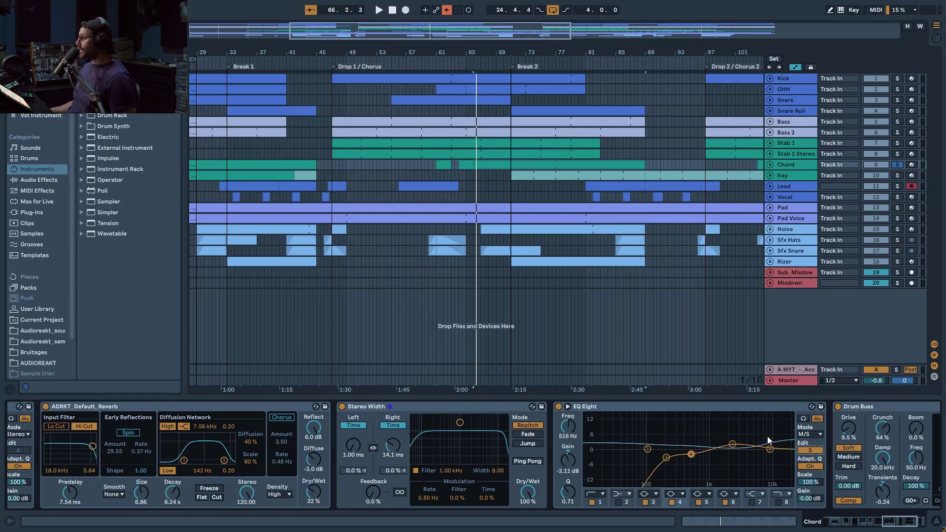
{"action": "left_click", "coordinate": [732, 444]}
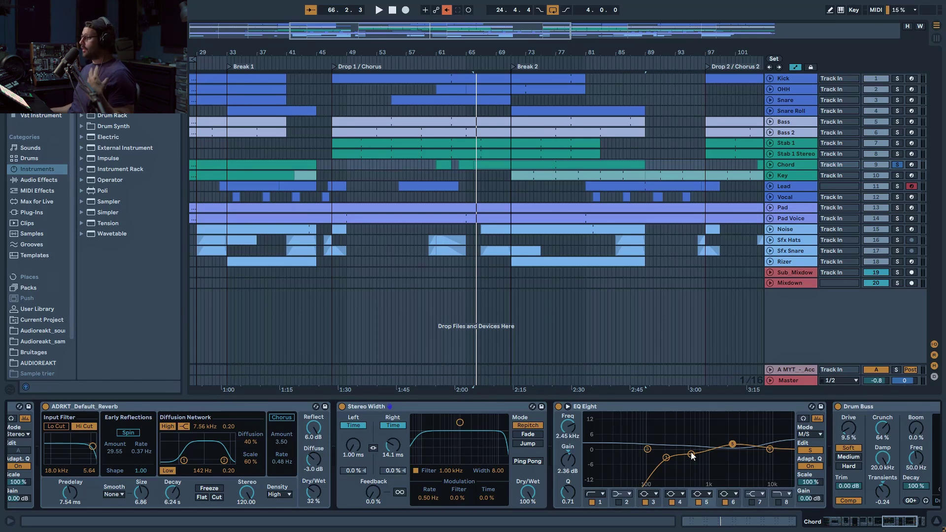
{"action": "left_click", "coordinate": [810, 450]}
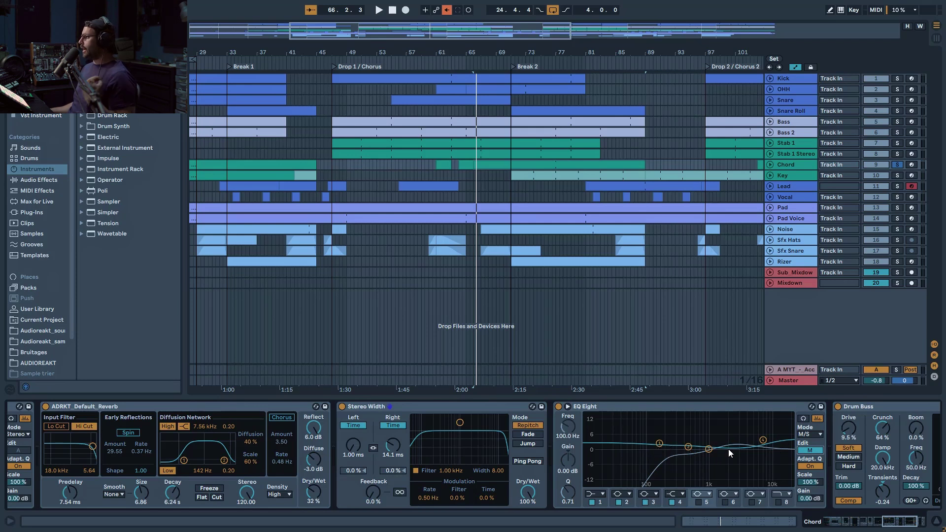
{"action": "left_click", "coordinate": [764, 442]}
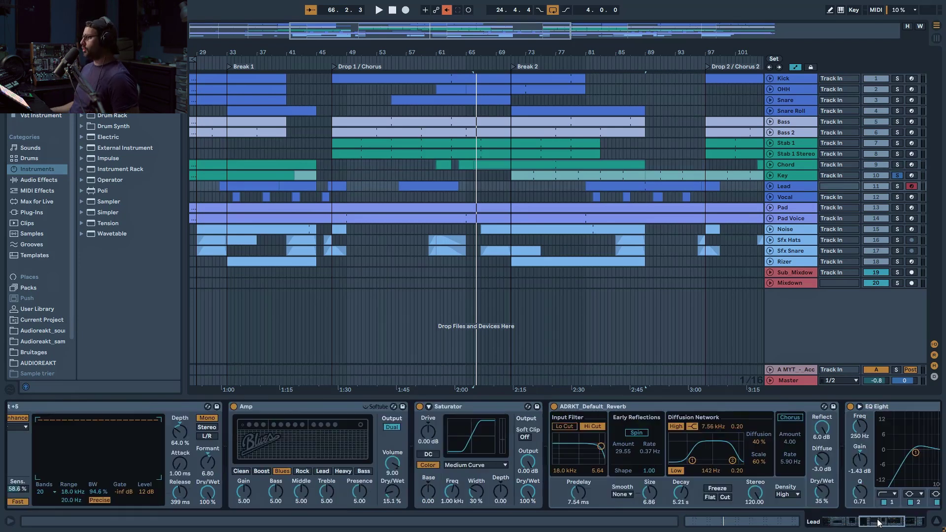
Solo Lead and play its Break 2 part while comparing EQ Eight off and on, then view its Drum Buss.
{"action": "mouse_move", "coordinate": [878, 519]}
{"action": "left_mouse_down"}
{"action": "mouse_move", "coordinate": [888, 519]}
{"action": "mouse_move", "coordinate": [866, 519]}
{"action": "mouse_move", "coordinate": [888, 519]}
{"action": "left_mouse_up"}
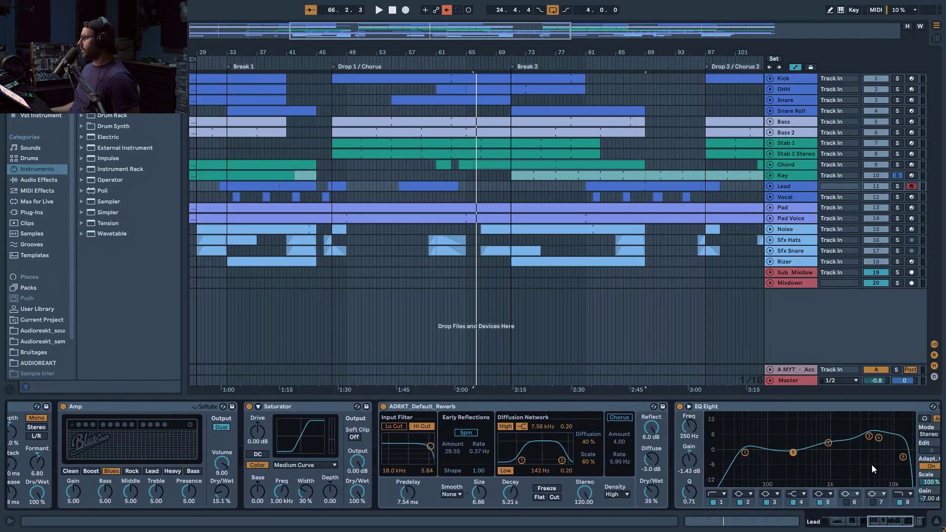
{"action": "left_click", "coordinate": [805, 188]}
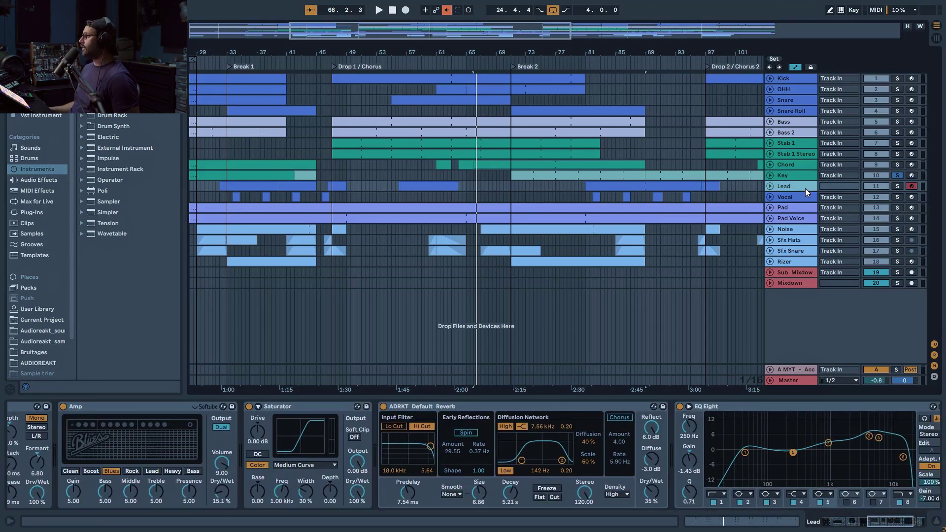
{"action": "left_click", "coordinate": [897, 186]}
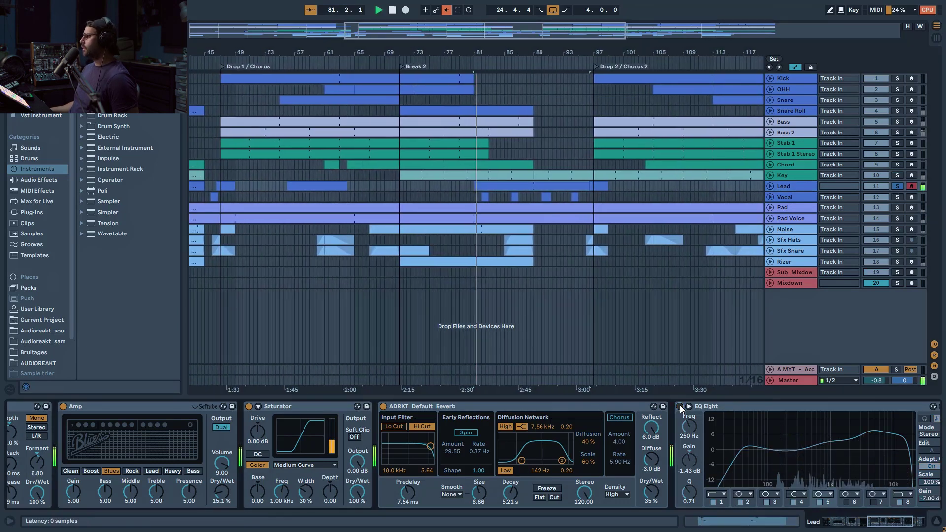
{"action": "left_click", "coordinate": [680, 406]}
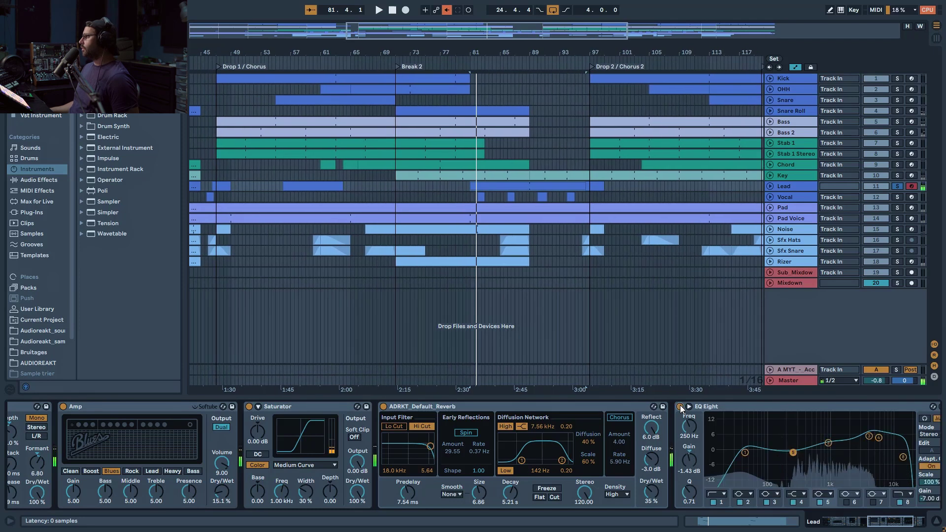
{"action": "key", "text": "space"}
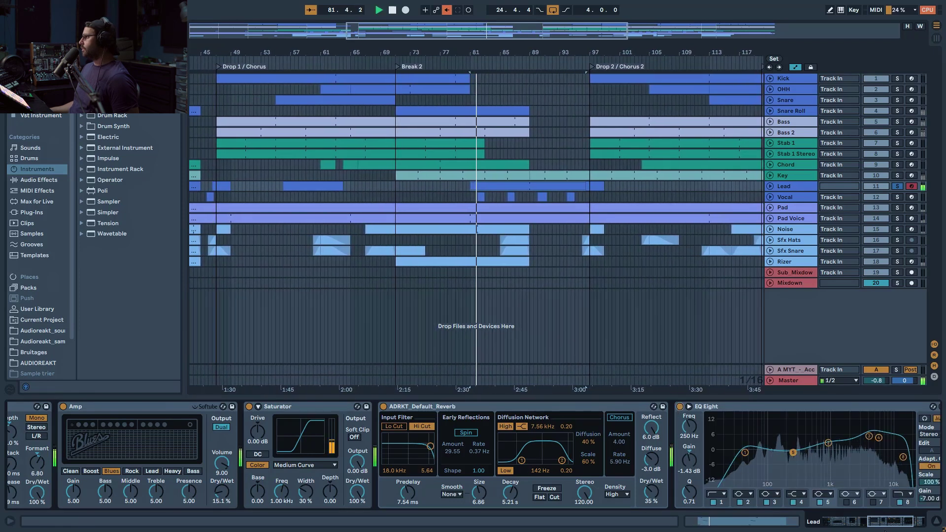
{"action": "scroll", "coordinate": [523, 433], "scroll_direction": "right", "scroll_amount": 5}
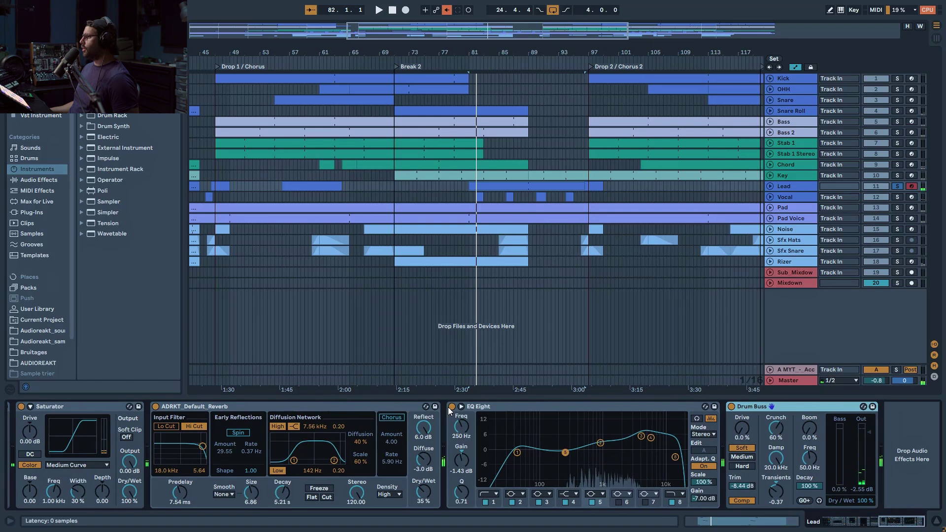
Solo the Vocal track, play its part in Break 2, and examine its reverb, EQ Eight and Drum Buss.
{"action": "key", "text": "Down"}
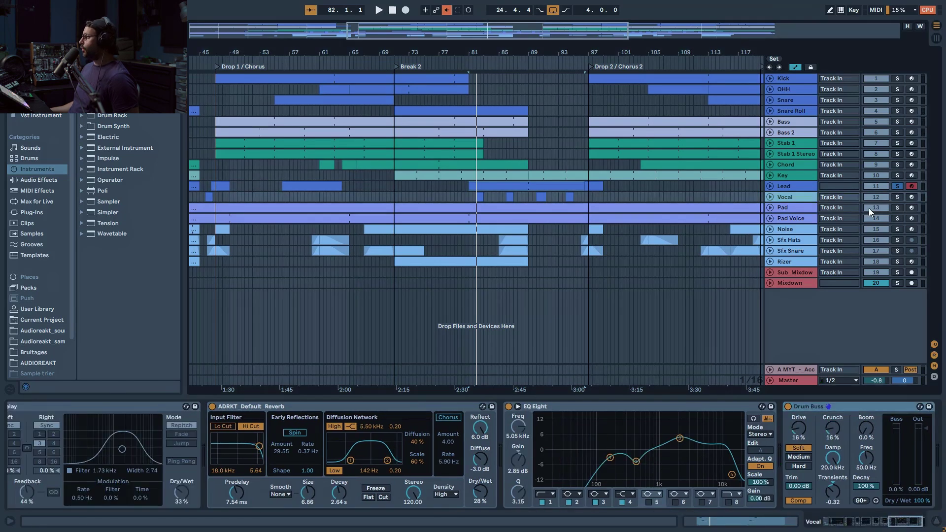
{"action": "left_click", "coordinate": [897, 197]}
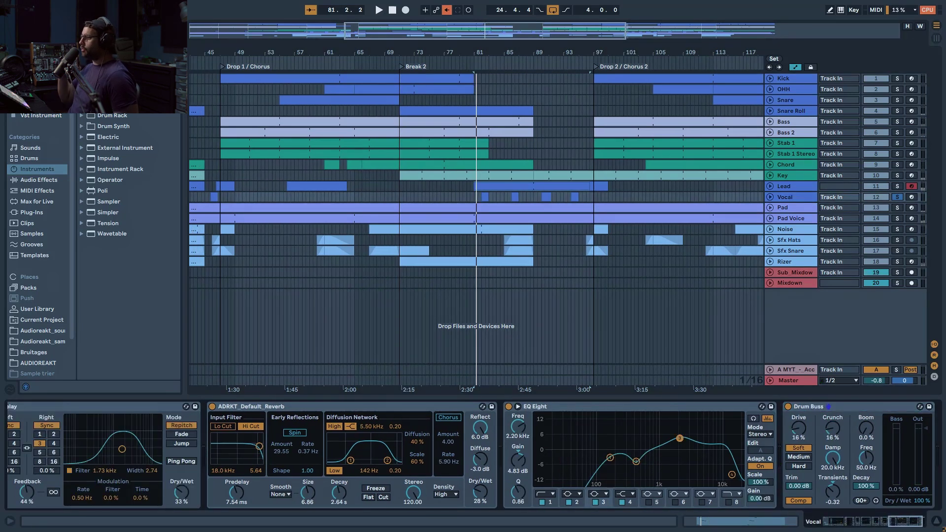
{"action": "key", "text": "space"}
{"action": "left_click", "coordinate": [483, 197]}
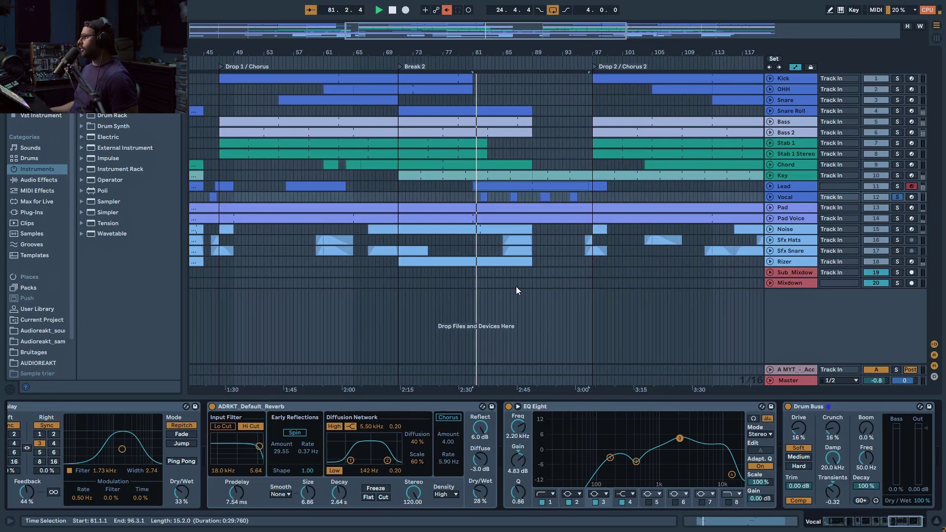
{"action": "left_click", "coordinate": [894, 523]}
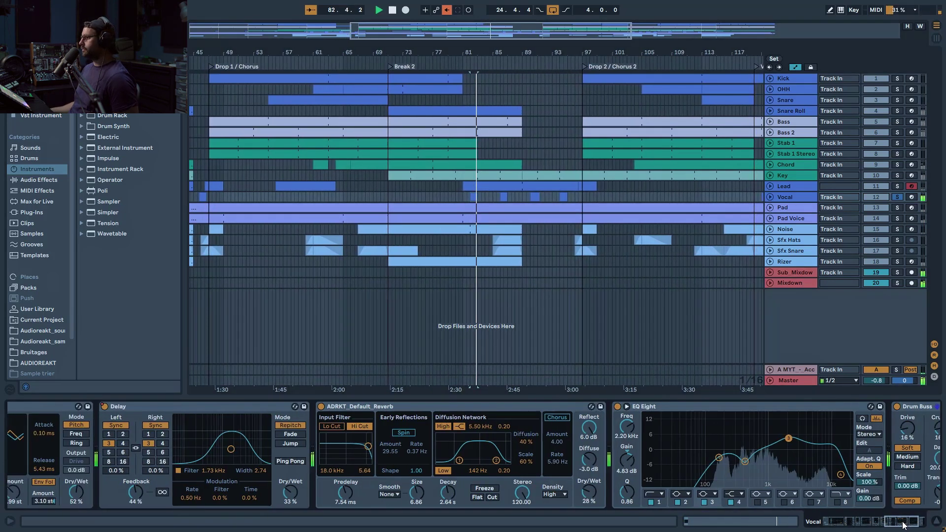
{"action": "mouse_move", "coordinate": [893, 523]}
{"action": "left_mouse_down"}
{"action": "mouse_move", "coordinate": [867, 521]}
{"action": "mouse_move", "coordinate": [906, 522]}
{"action": "left_mouse_up"}
{"action": "scroll", "coordinate": [871, 510], "scroll_direction": "down", "scroll_amount": 3}
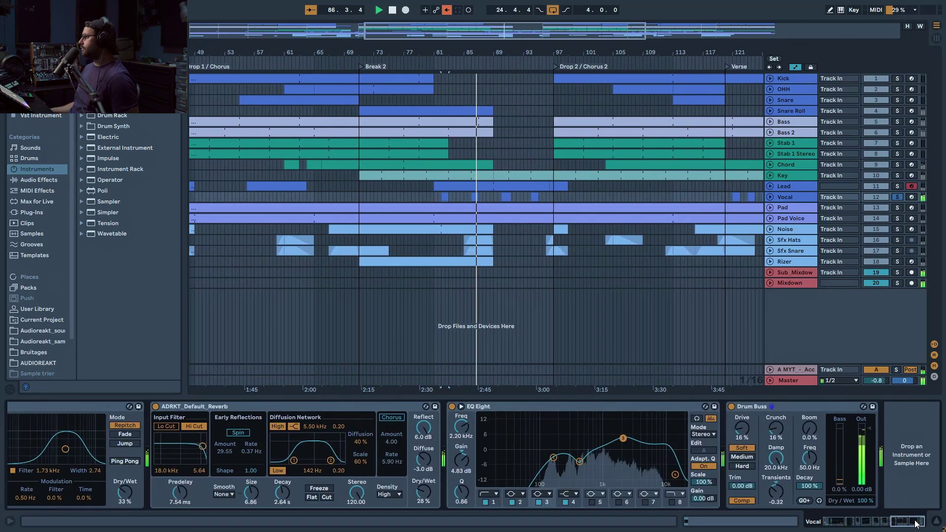
Select the Kick track and show the Session view mixer to review the track levels.
{"action": "left_click", "coordinate": [798, 76]}
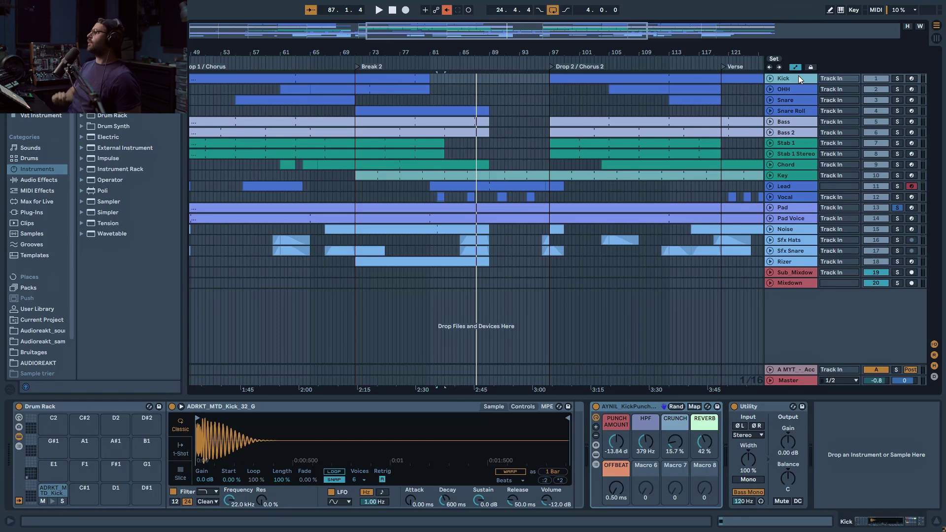
{"action": "key", "text": "Tab"}
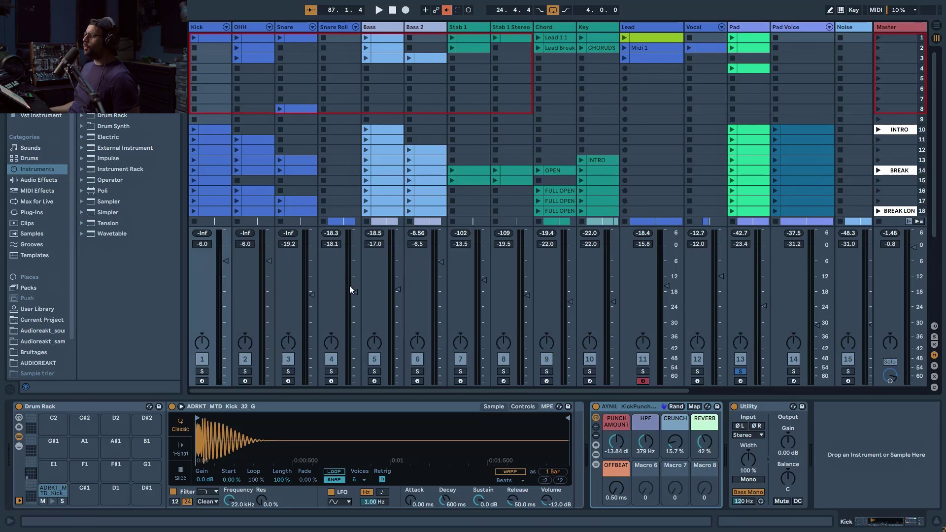
Return to the Arrangement view and briefly unfold the OHH track to check its volume setting.
{"action": "key", "text": "Tab"}
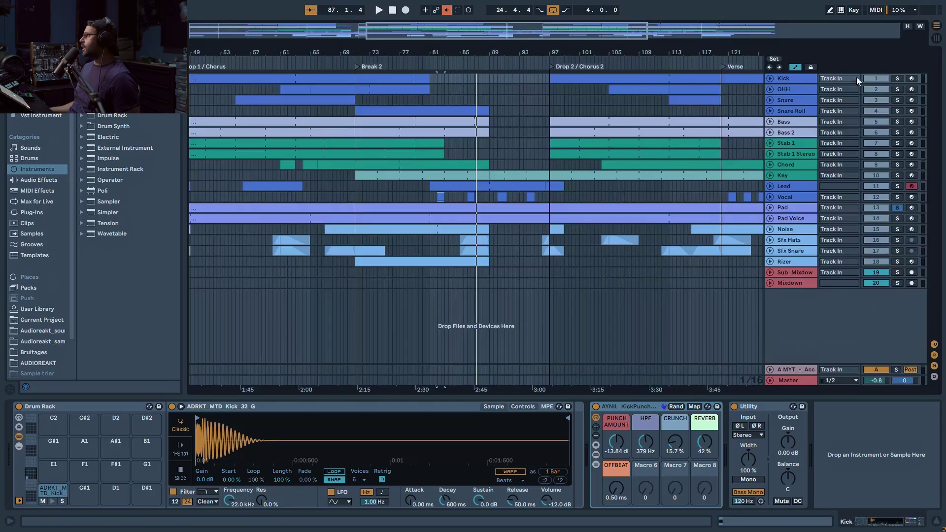
{"action": "left_click", "coordinate": [771, 89]}
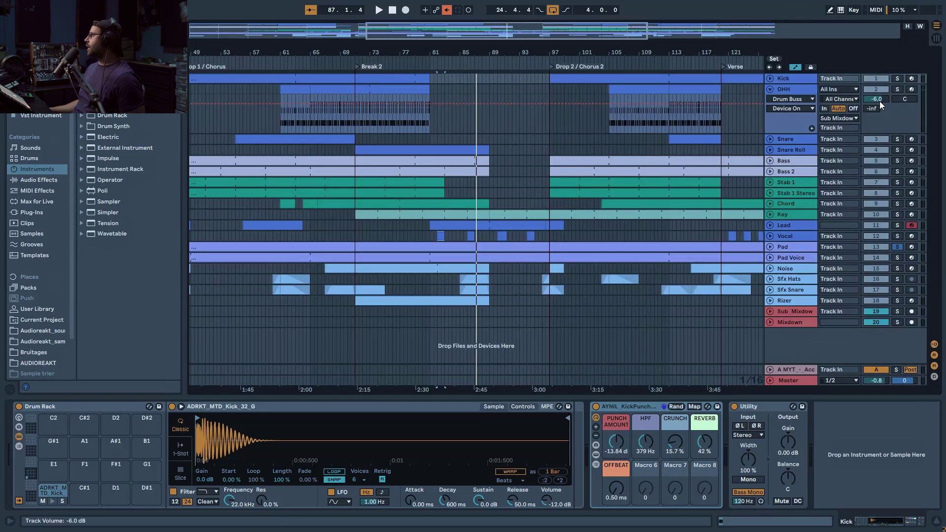
{"action": "left_click", "coordinate": [771, 88]}
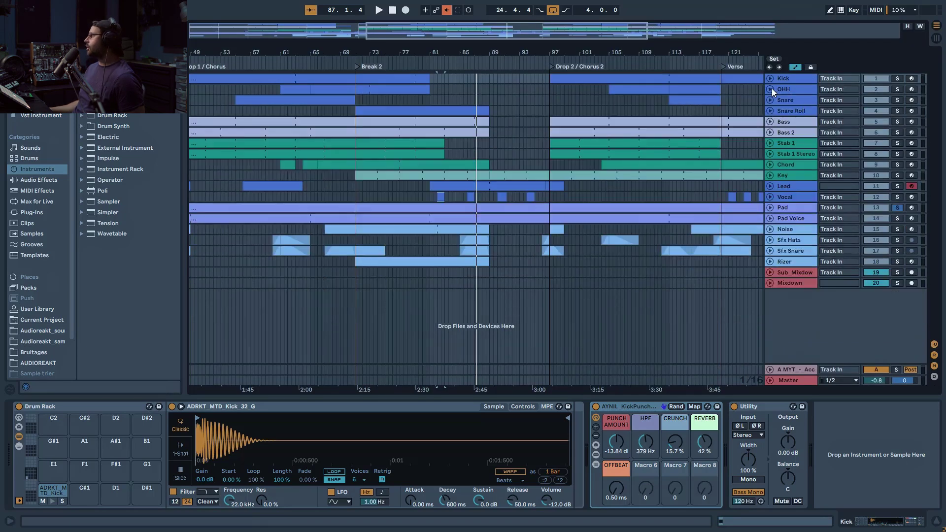
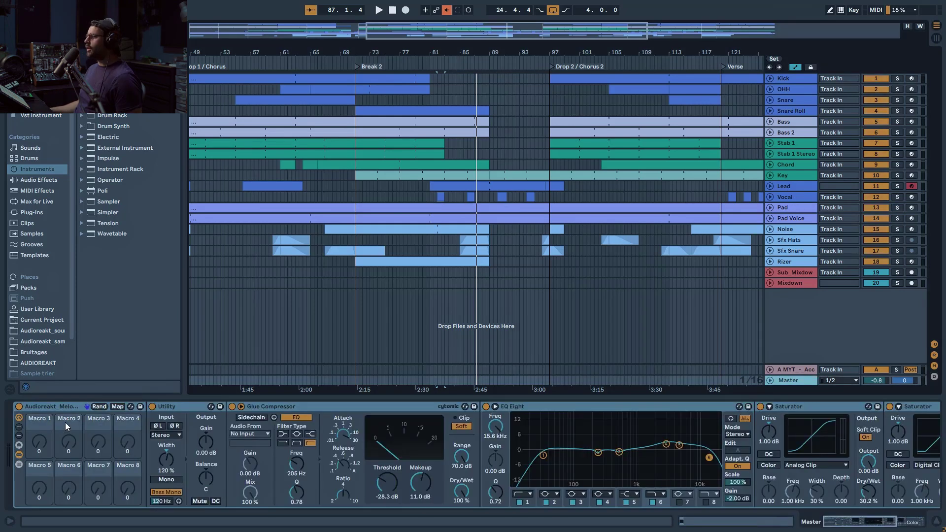
Hide the macros of the Master's mastering rack and deactivate every device in its chain after the Utility.
{"action": "left_click", "coordinate": [20, 419]}
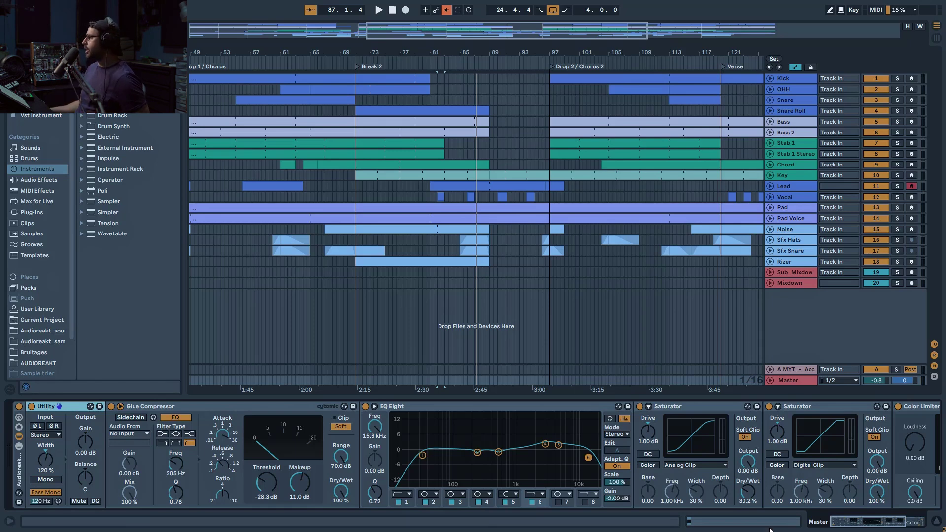
{"action": "scroll", "coordinate": [889, 416], "scroll_direction": "right", "scroll_amount": 5}
{"action": "scroll", "coordinate": [889, 416], "scroll_direction": "left", "scroll_amount": 5}
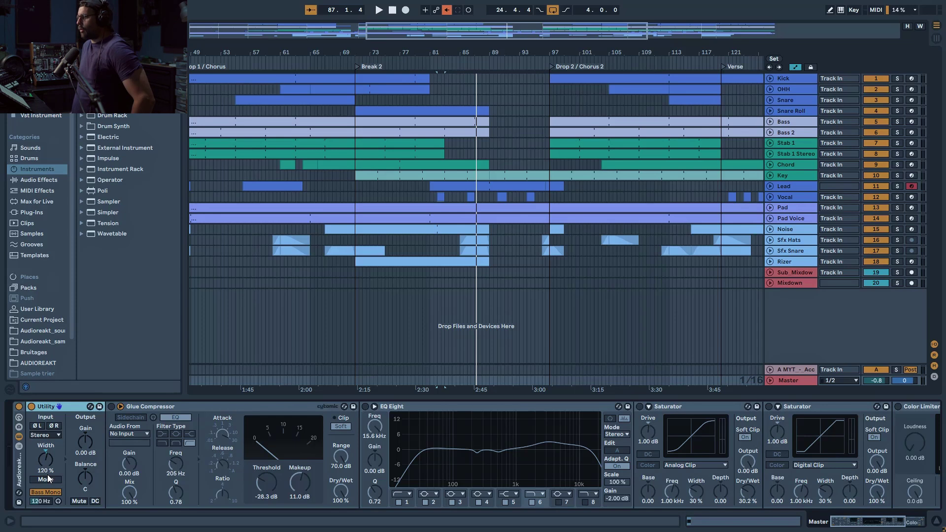
Activate the Glue Compressor on the Master and compare its sidechain EQ off and on while playing Drop 1.
{"action": "left_click", "coordinate": [111, 405]}
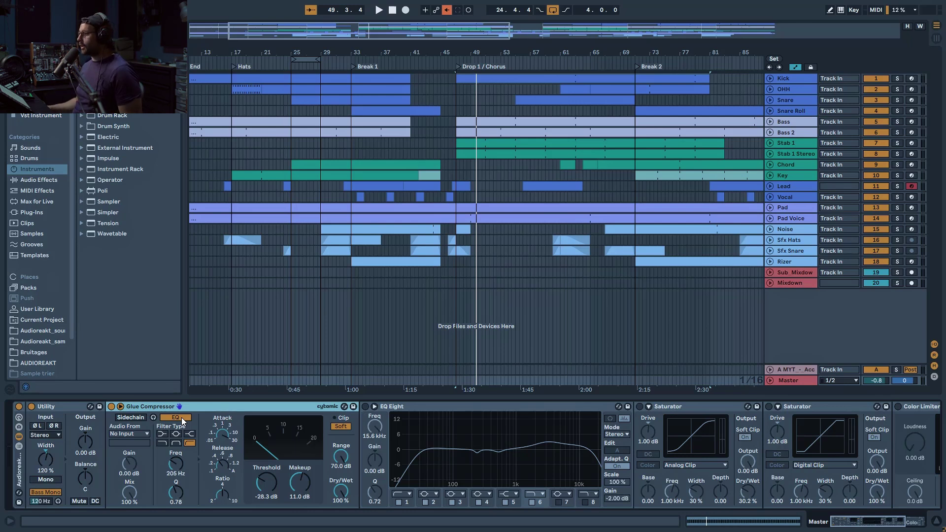
{"action": "left_click", "coordinate": [181, 418]}
{"action": "key", "text": "space"}
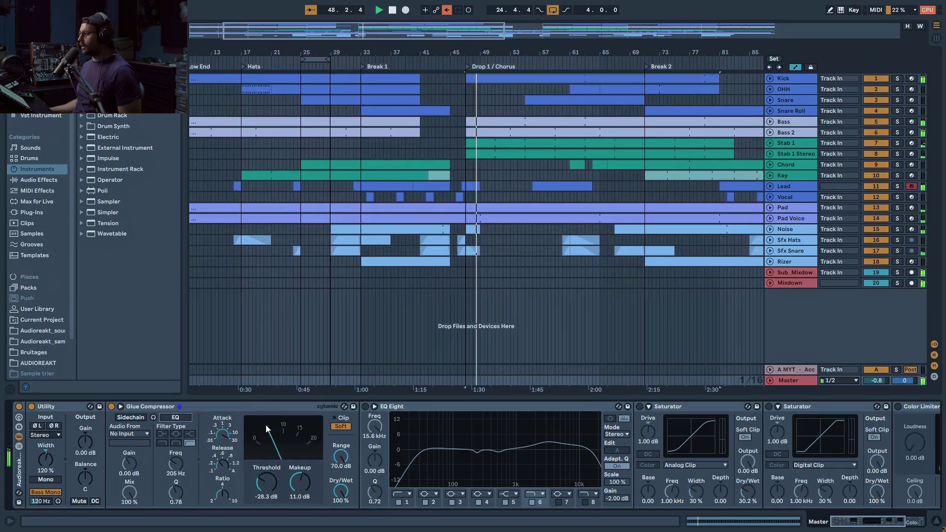
{"action": "left_click", "coordinate": [178, 418]}
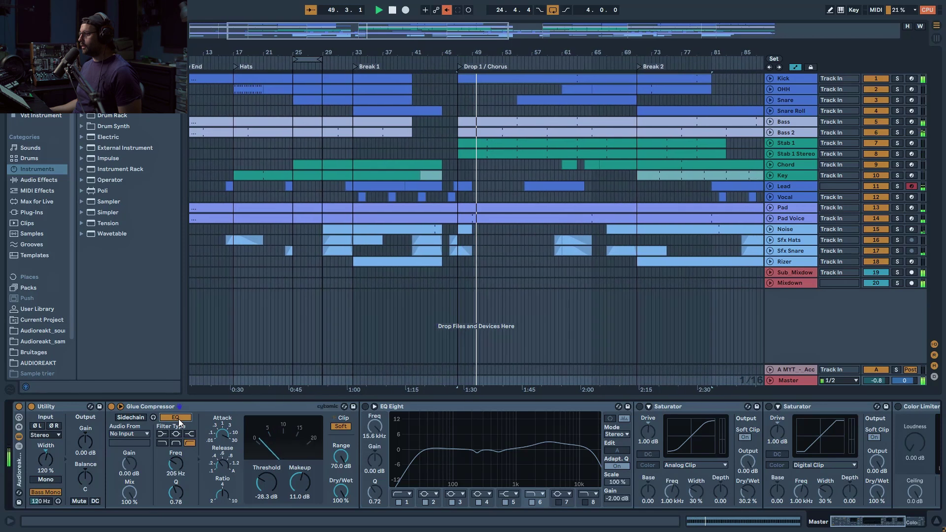
{"action": "key", "text": "space"}
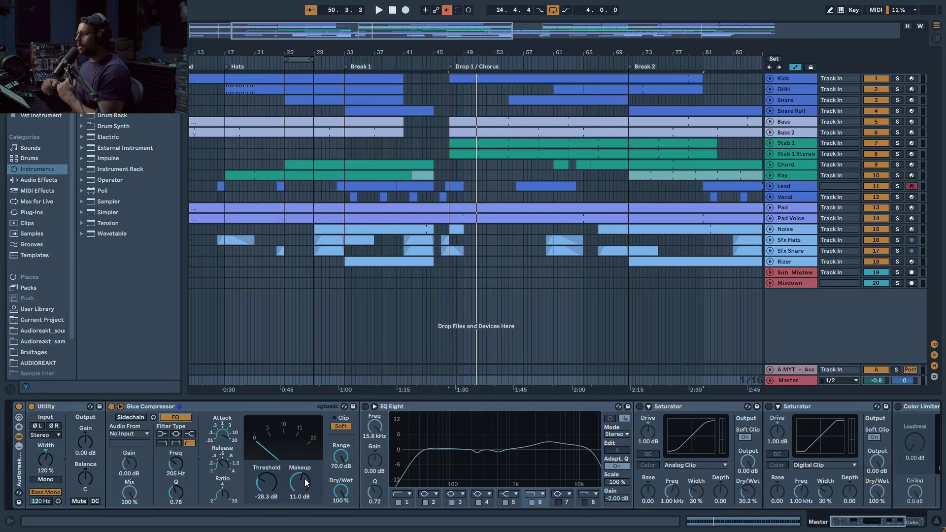
Try a Glue Compressor threshold of -32.1 dB with 0 dB makeup during playback, and undo both changes.
{"action": "key", "text": "space"}
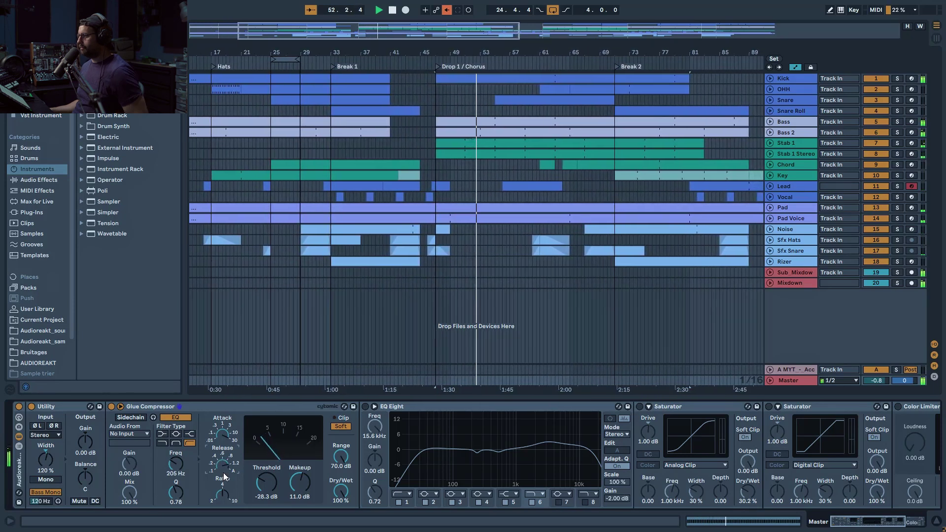
{"action": "left_click_drag", "start_coordinate": [267, 486], "coordinate": [279, 493]}
{"action": "key", "text": "space"}
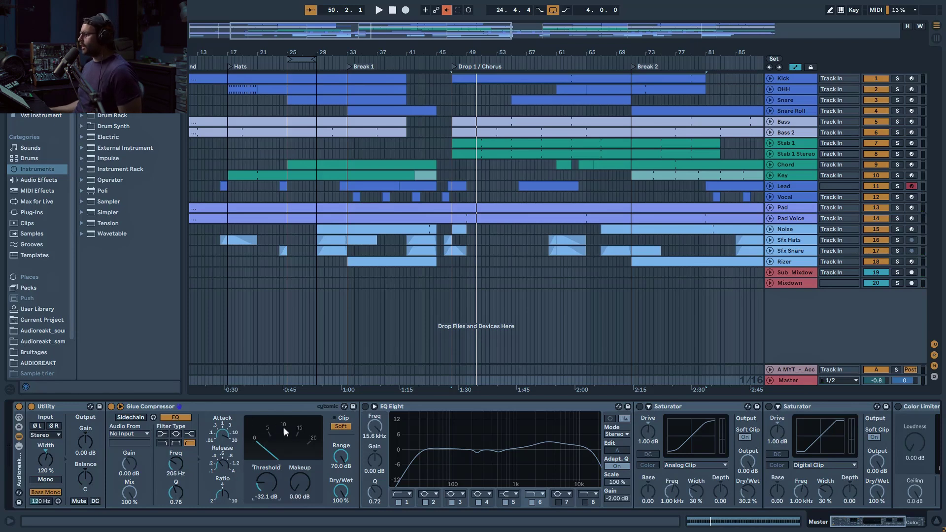
{"action": "key", "text": "ctrl+z"}
{"action": "key", "text": "ctrl+z"}
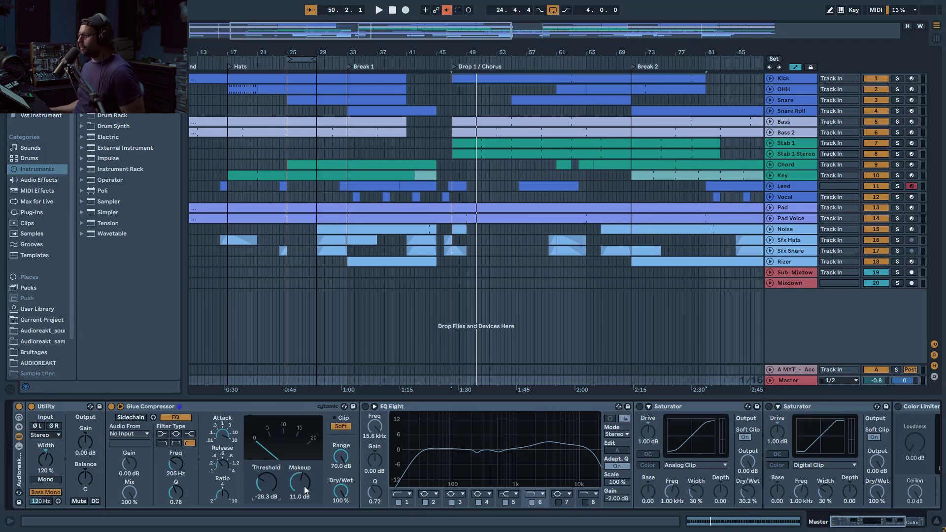
Play Drop 1 while comparing the Glue Compressor's soft clipping off and on.
{"action": "key", "text": "space"}
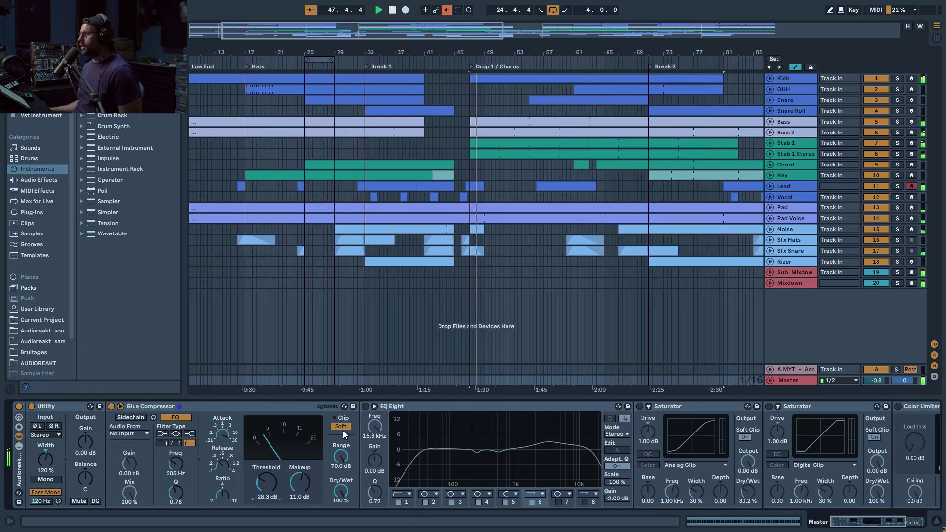
{"action": "left_click", "coordinate": [345, 428]}
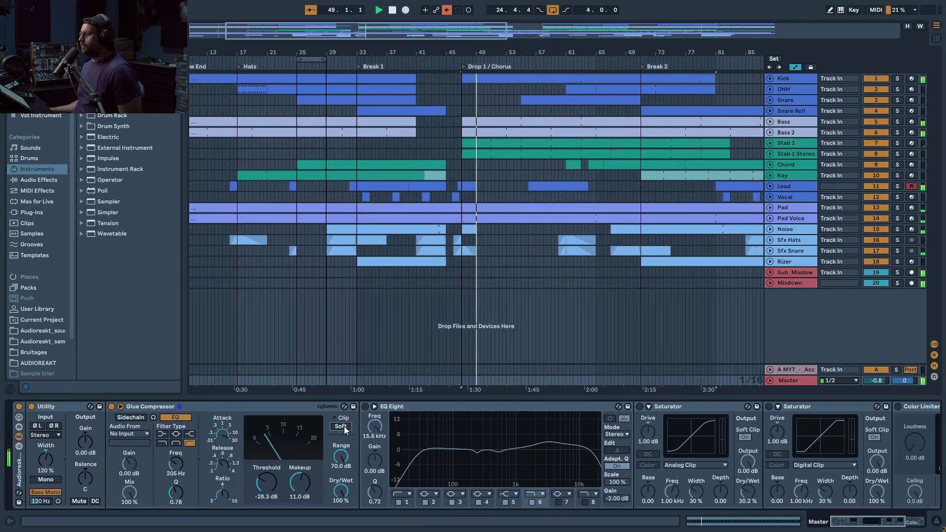
{"action": "left_click", "coordinate": [342, 427]}
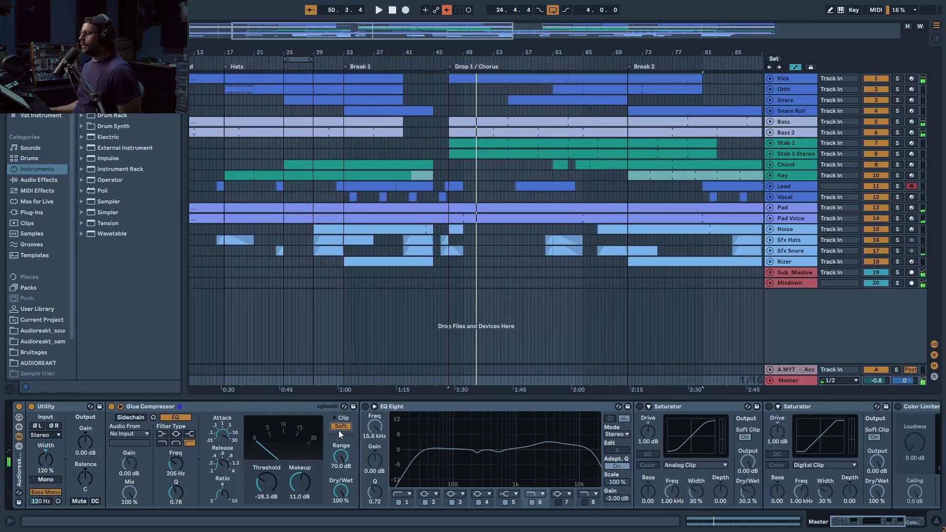
{"action": "key", "text": "space"}
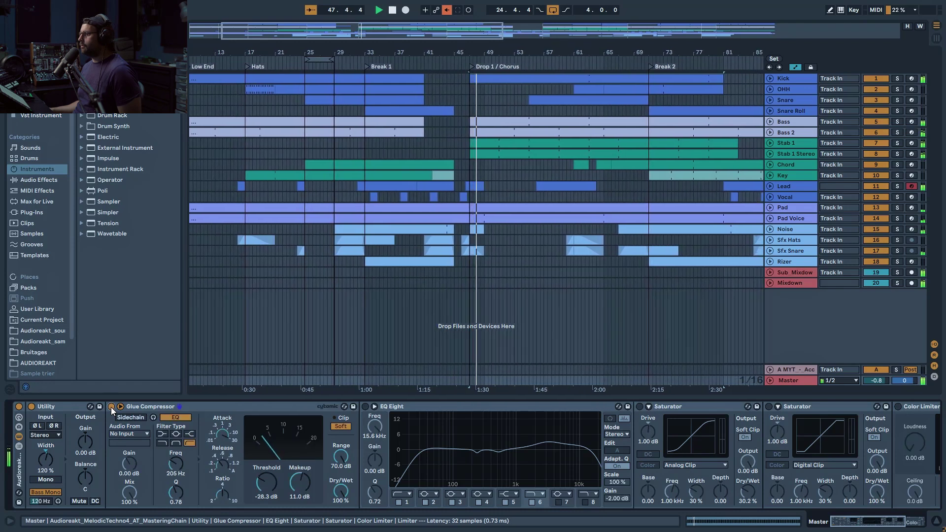
Activate the Master's EQ Eight, switch off all its bands, and re-enable bands 1 and 2 during playback.
{"action": "left_click", "coordinate": [365, 407]}
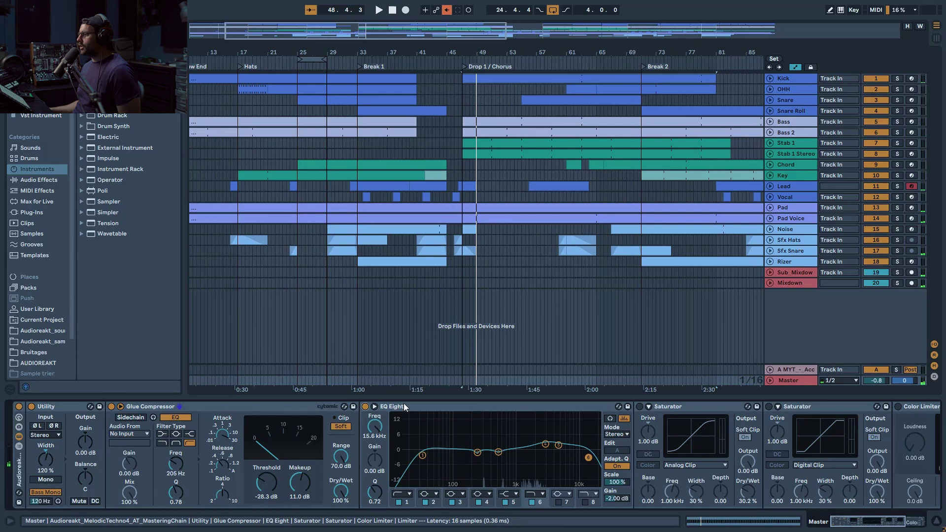
{"action": "left_click", "coordinate": [404, 404]}
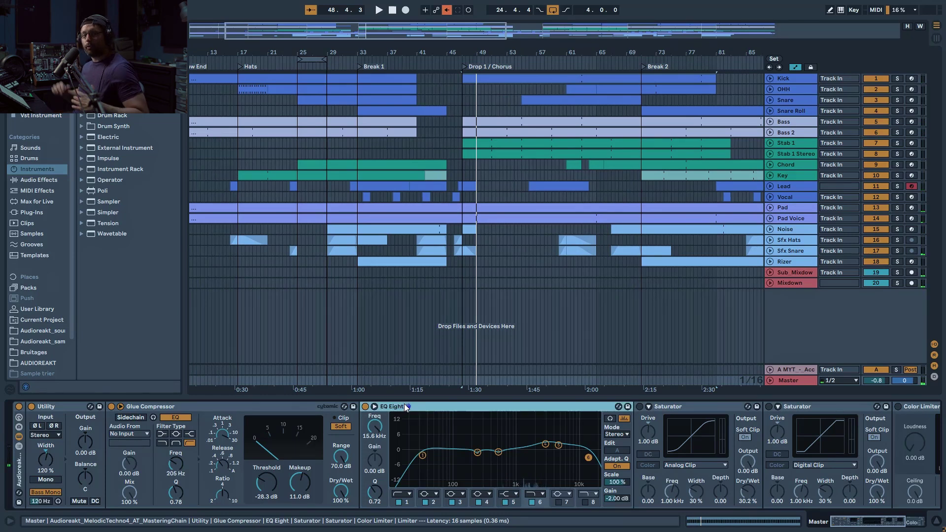
{"action": "left_click", "coordinate": [411, 502]}
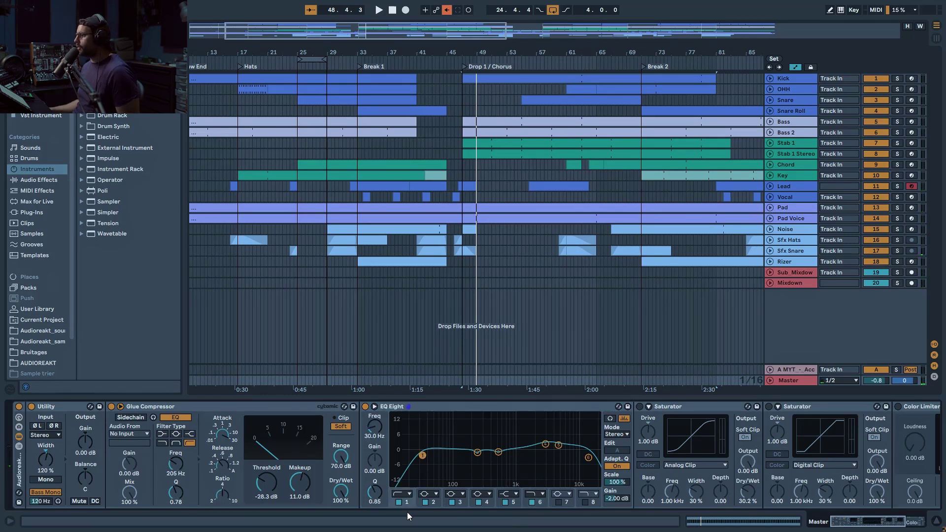
{"action": "key", "text": "space"}
{"action": "left_click_drag", "start_coordinate": [560, 496], "coordinate": [401, 501]}
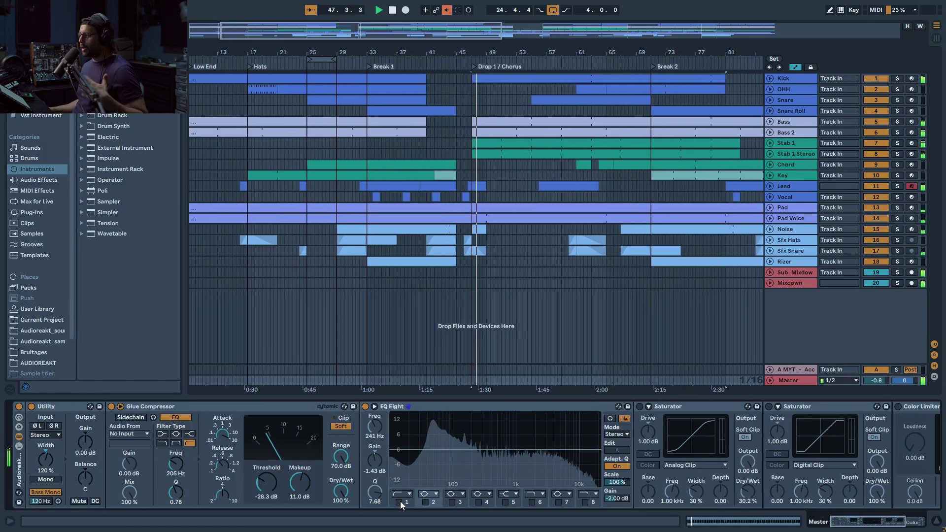
{"action": "left_click", "coordinate": [426, 502]}
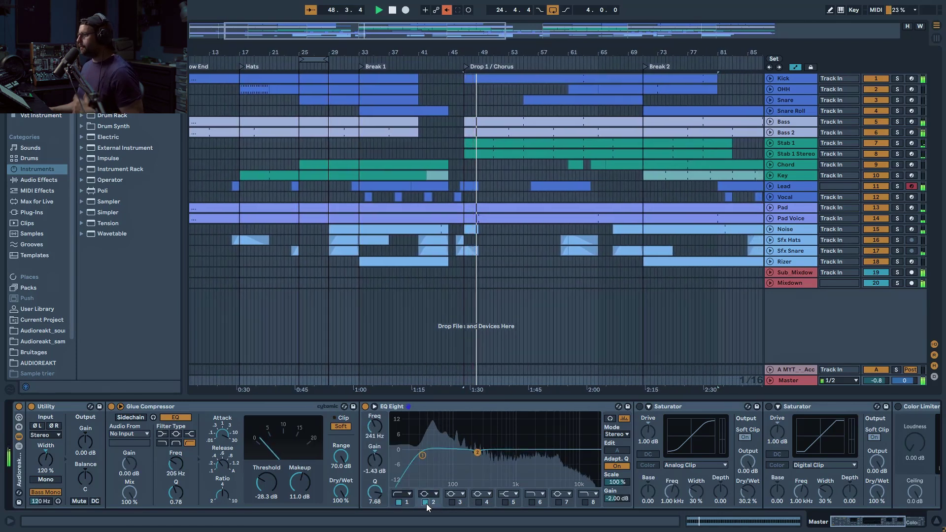
{"action": "key", "text": "space"}
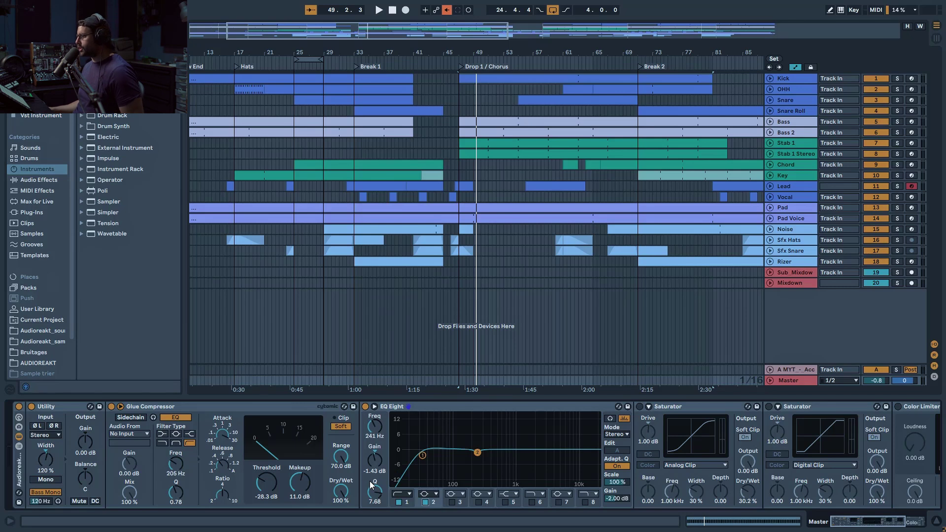
Re-enable bands 3, 4, 5 and 6 of the Master's EQ Eight one by one.
{"action": "key", "text": "space"}
{"action": "left_click", "coordinate": [452, 502]}
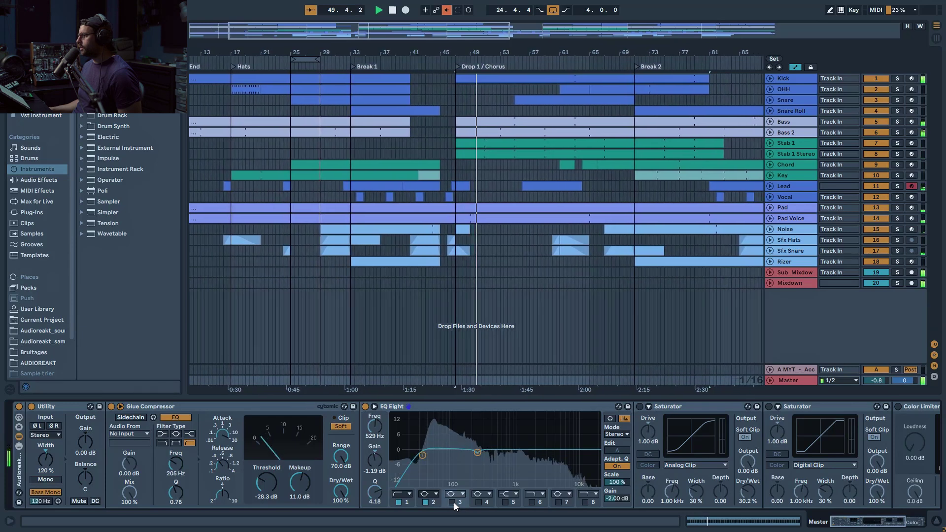
{"action": "left_click", "coordinate": [479, 502]}
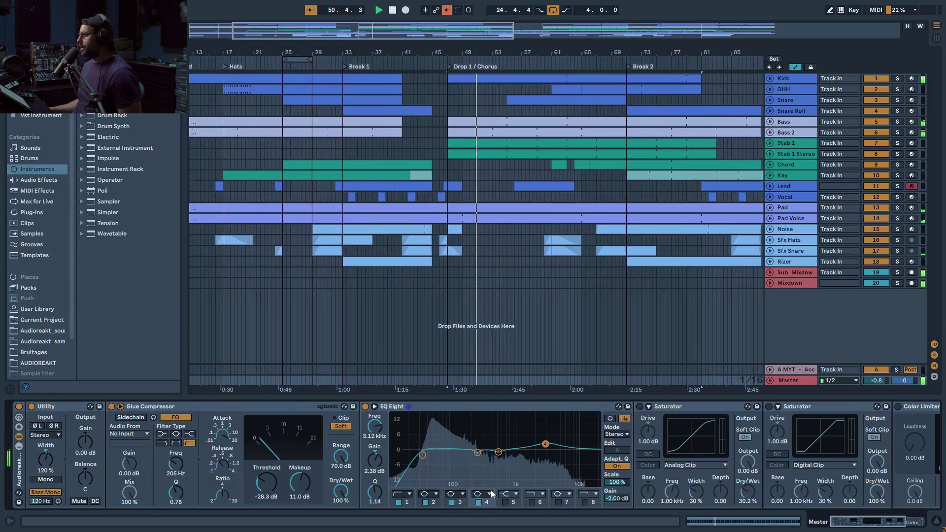
{"action": "key", "text": "space"}
{"action": "left_click", "coordinate": [505, 501]}
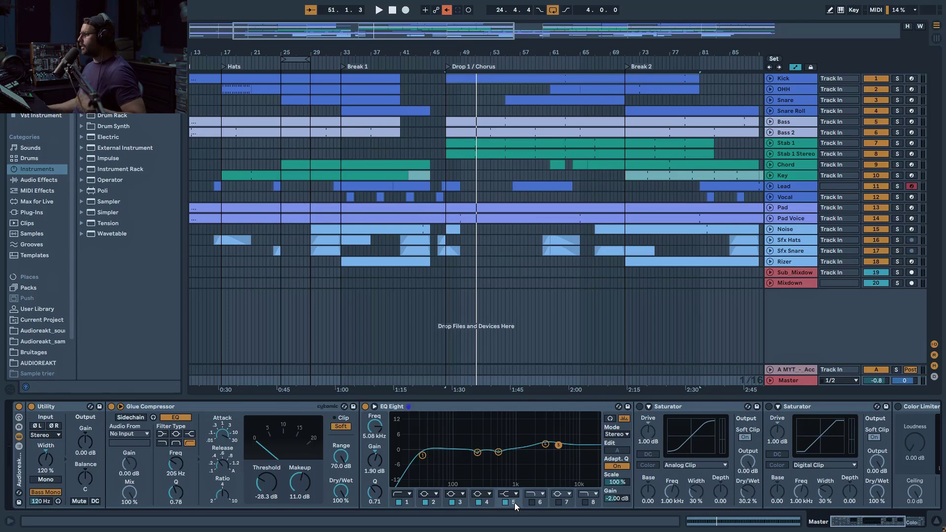
{"action": "left_click", "coordinate": [531, 503]}
Play Drop 1 while comparing the Master's complete EQ Eight off and on.
{"action": "key", "text": "space"}
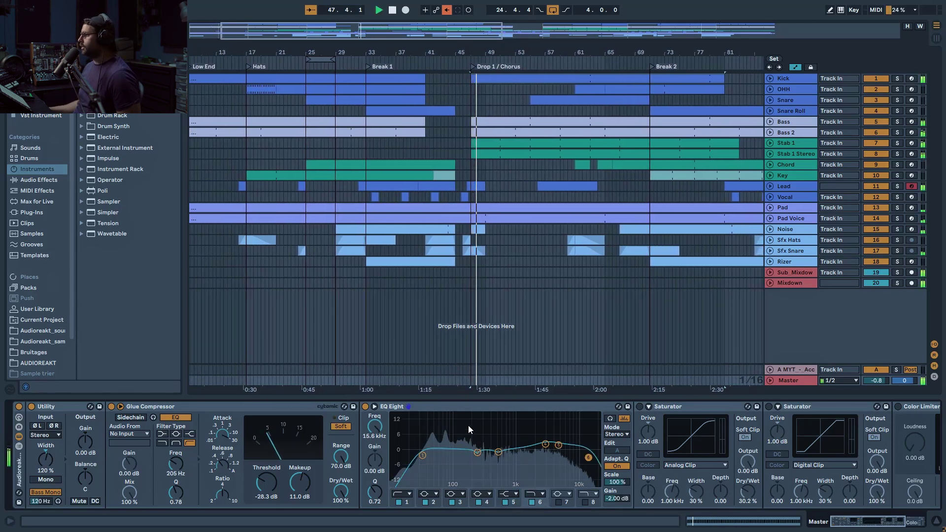
{"action": "left_click", "coordinate": [366, 407]}
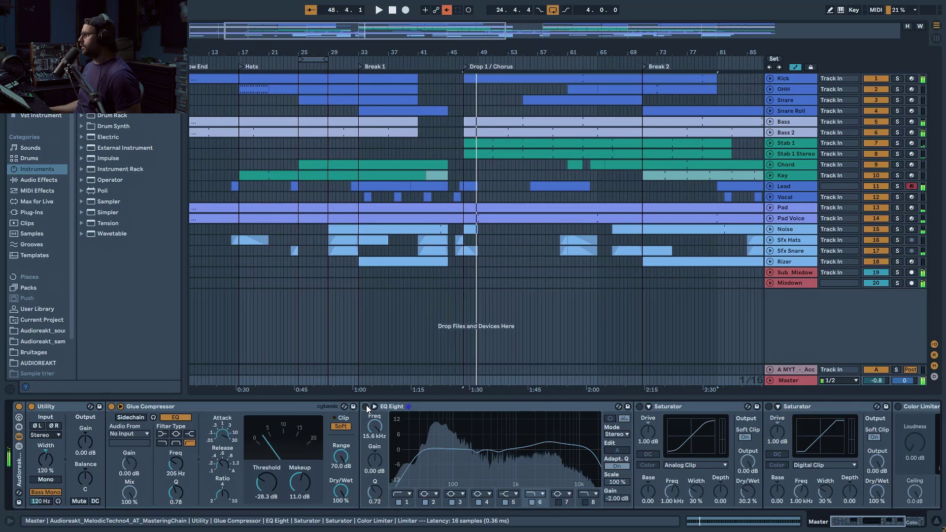
{"action": "left_click", "coordinate": [366, 406]}
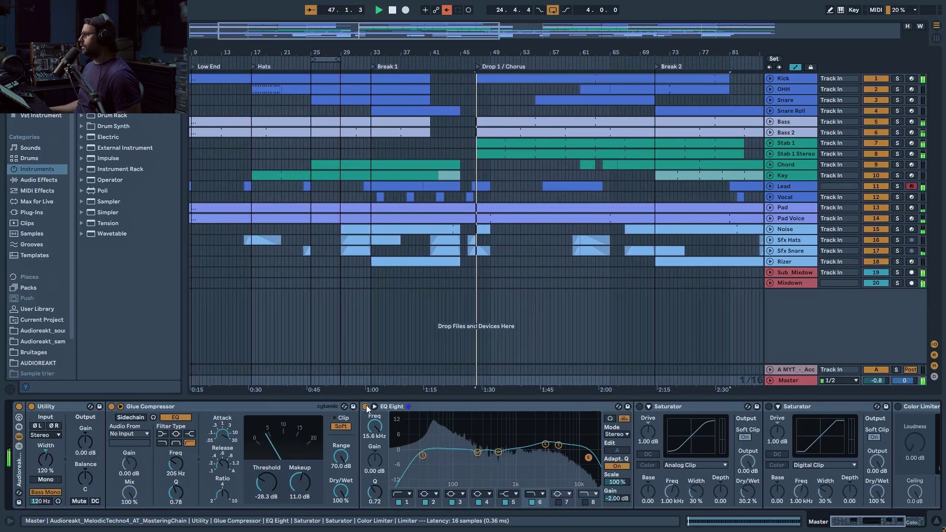
Show the whole arrangement and move the loop to bar 113 in Drop 2 / Chorus 2.
{"action": "key", "text": "w"}
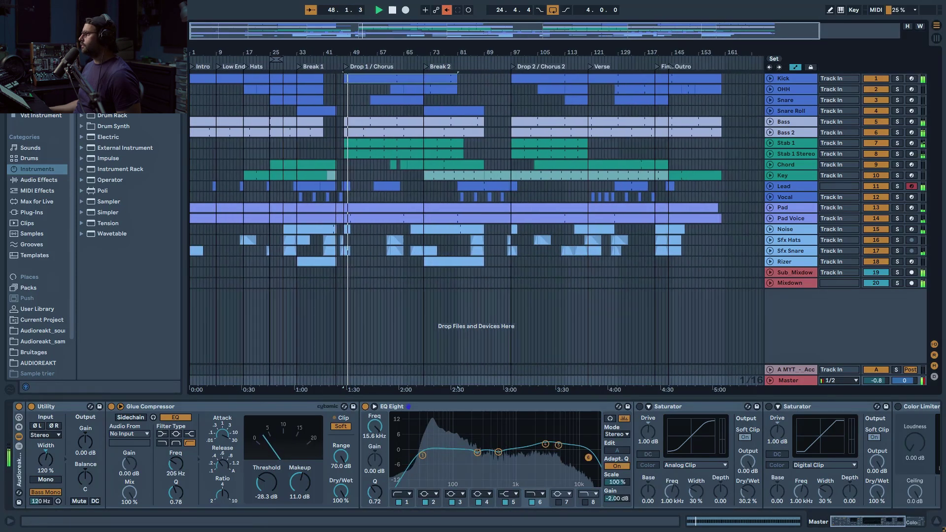
{"action": "key", "text": "space"}
{"action": "left_click_drag", "start_coordinate": [276, 60], "coordinate": [563, 67]}
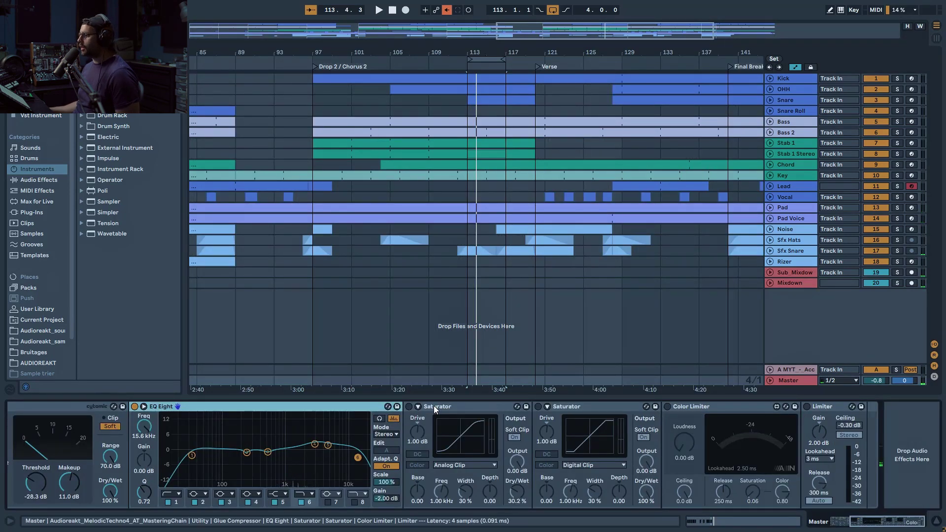
Activate the Analog Clip Saturator and the Digital Clip Saturator on the Master while playing the loop at bar 113.
{"action": "key", "text": "space"}
{"action": "left_click", "coordinate": [409, 407]}
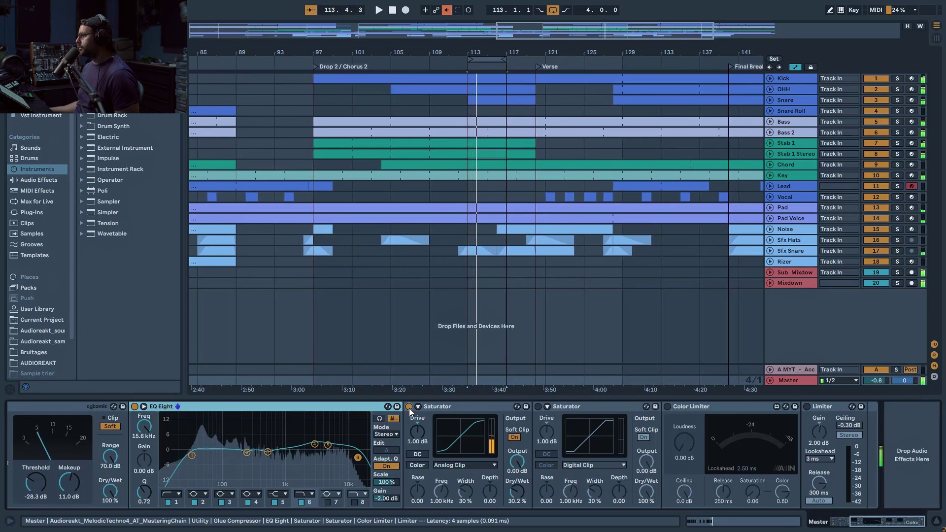
{"action": "key", "text": "space"}
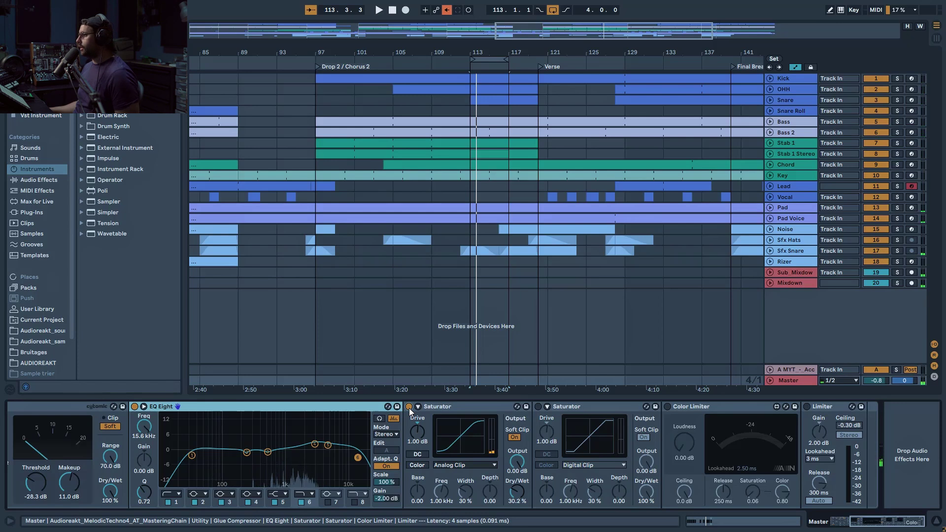
{"action": "key", "text": "space"}
{"action": "left_click", "coordinate": [538, 407]}
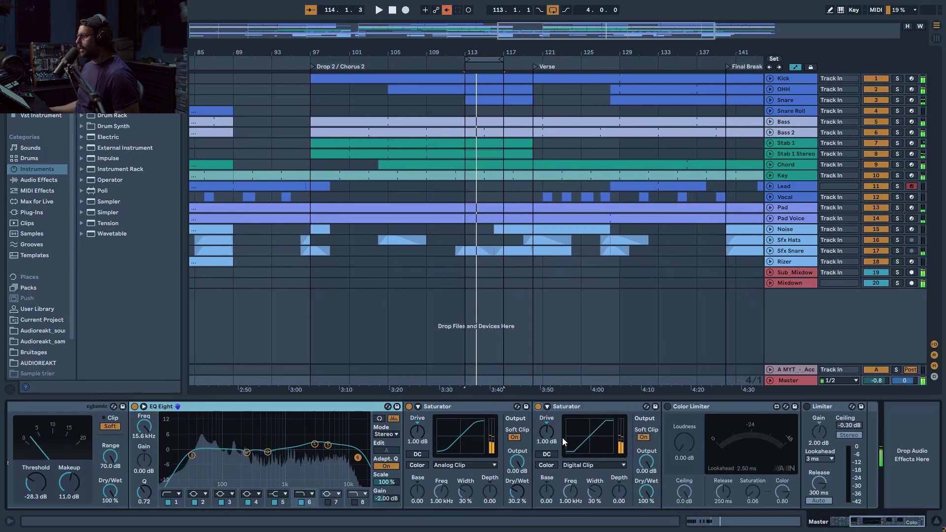
Select the Digital Clip and Analog Clip Saturators on the Master and play the loop at bar 113.
{"action": "left_click", "coordinate": [580, 409]}
{"action": "left_click", "coordinate": [458, 408]}
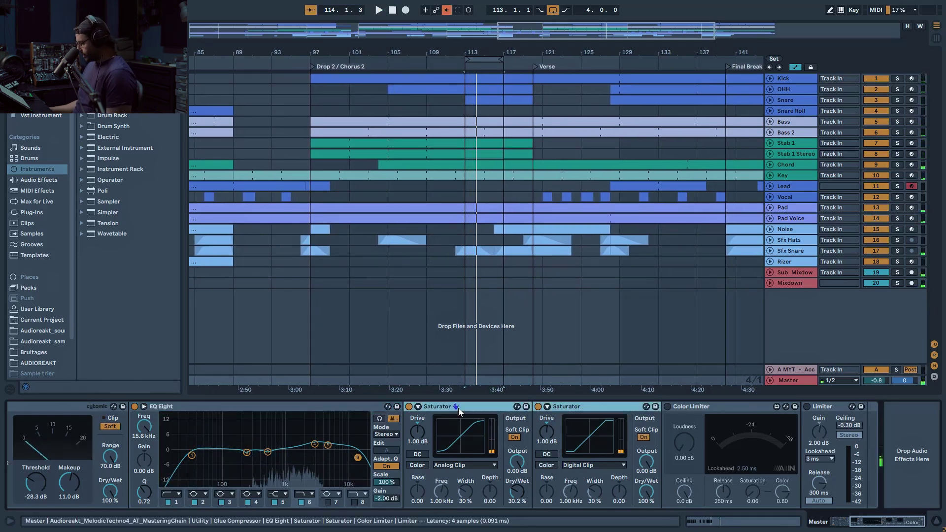
{"action": "key", "text": "space"}
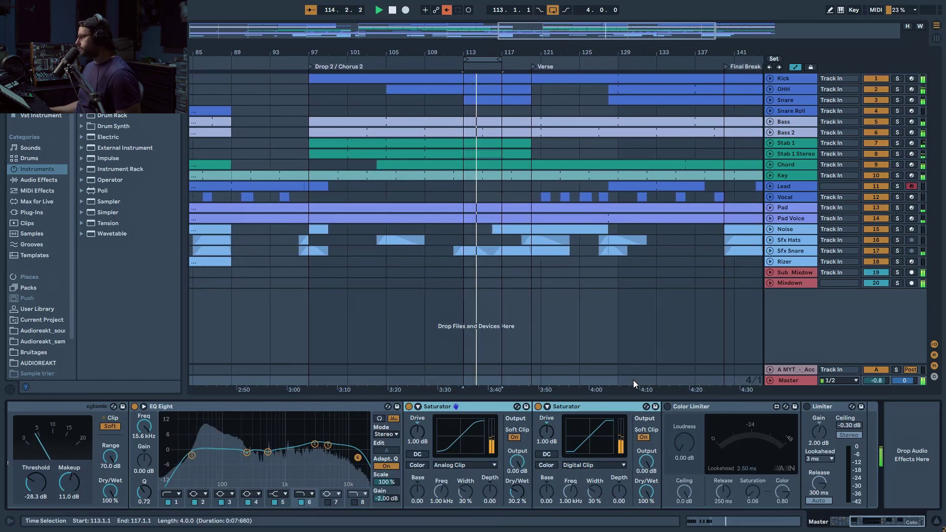
Activate the Color Limiter on the Master and compare it off and on while playing the loop at bar 113.
{"action": "left_click", "coordinate": [706, 409]}
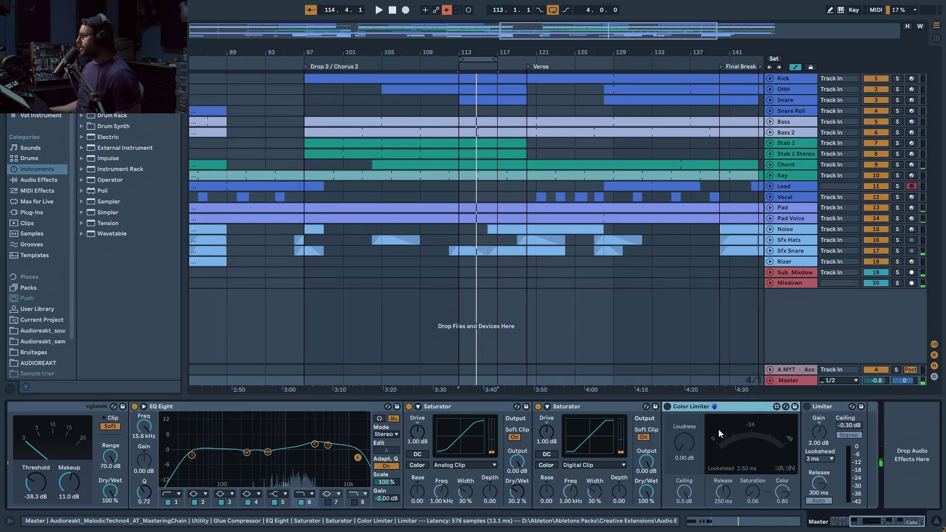
{"action": "left_click", "coordinate": [668, 406]}
{"action": "key", "text": "space"}
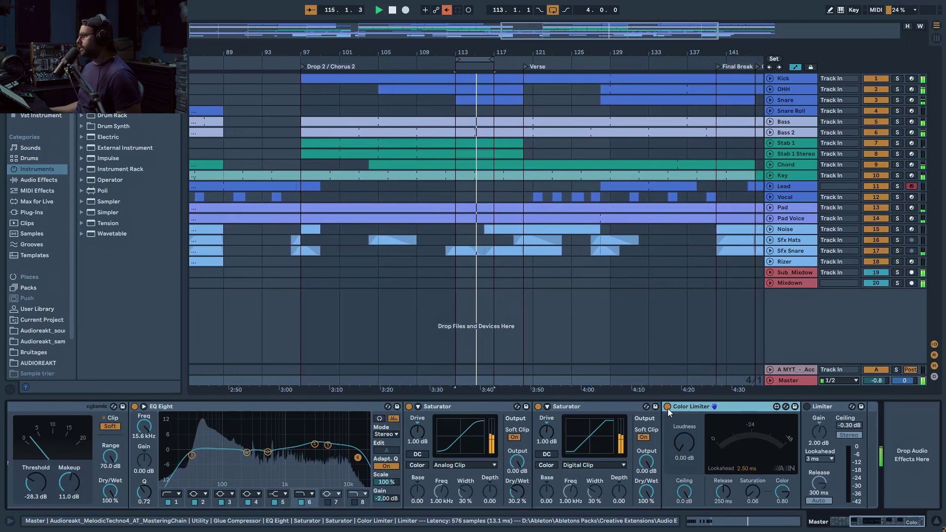
{"action": "left_click", "coordinate": [667, 406]}
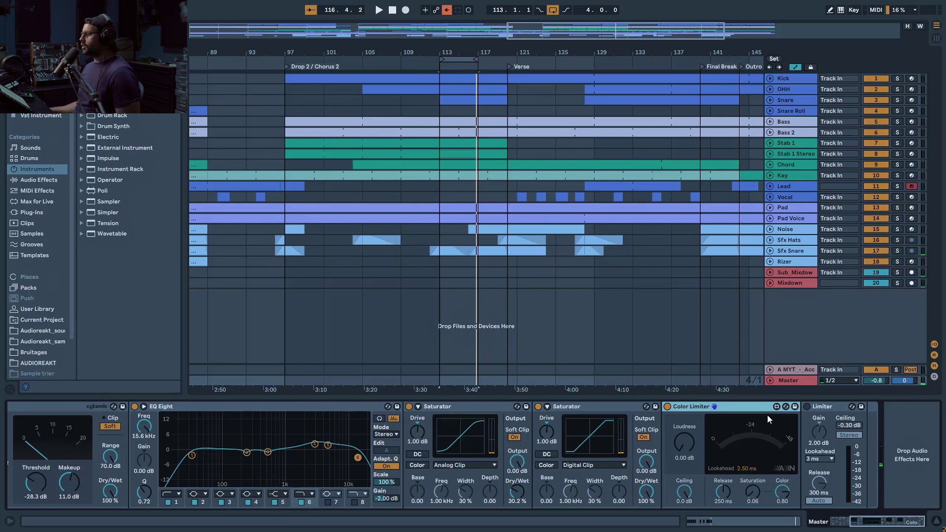
{"action": "key", "text": "space"}
{"action": "left_click", "coordinate": [668, 407]}
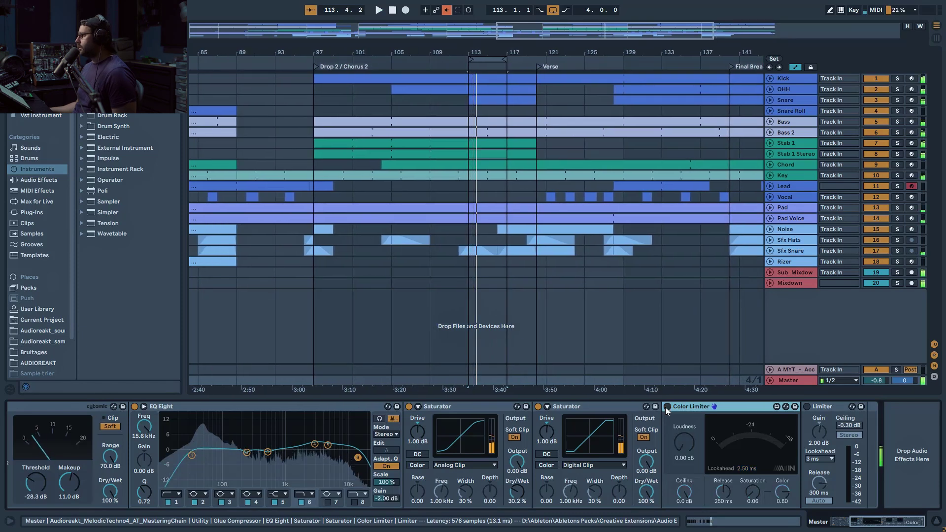
{"action": "left_click", "coordinate": [667, 408]}
Activate the Limiter at the end of the Master's chain and show the whole arrangement.
{"action": "left_click", "coordinate": [807, 408]}
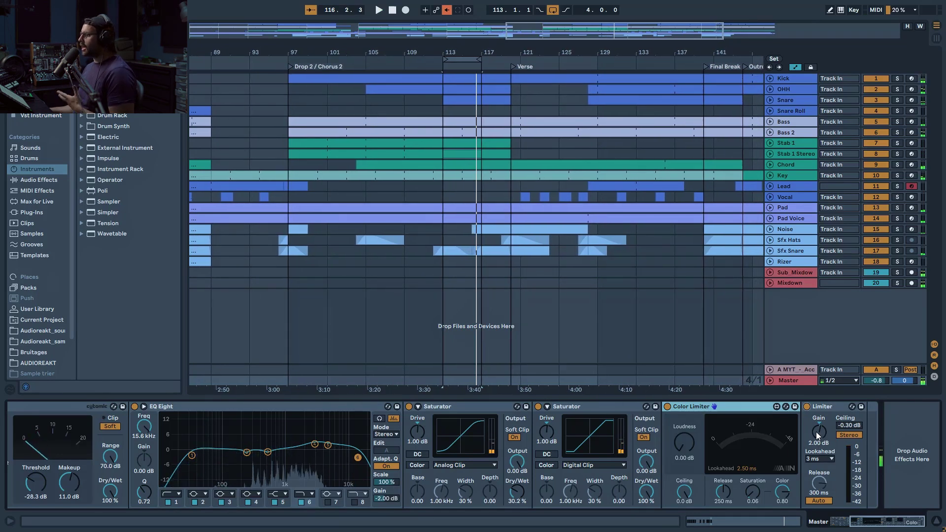
{"action": "key", "text": "w"}
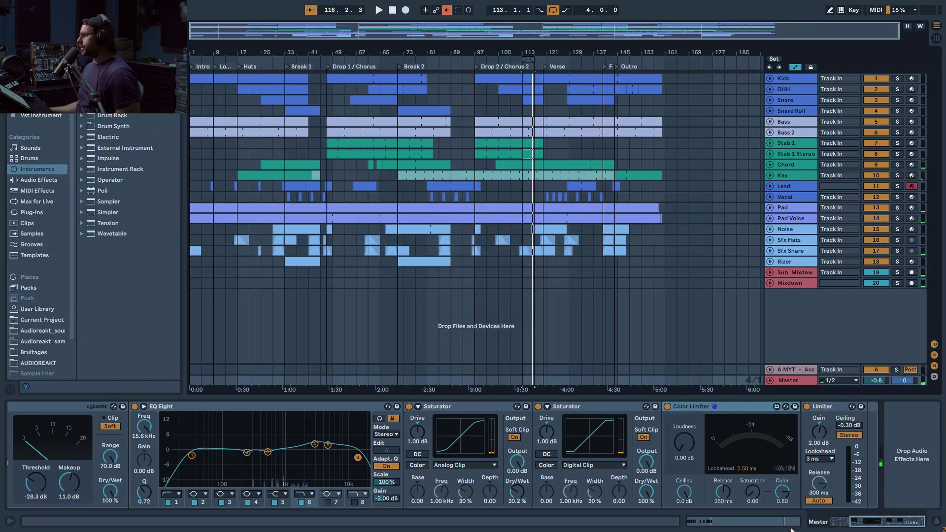
{"action": "left_click_drag", "start_coordinate": [882, 529], "coordinate": [941, 518]}
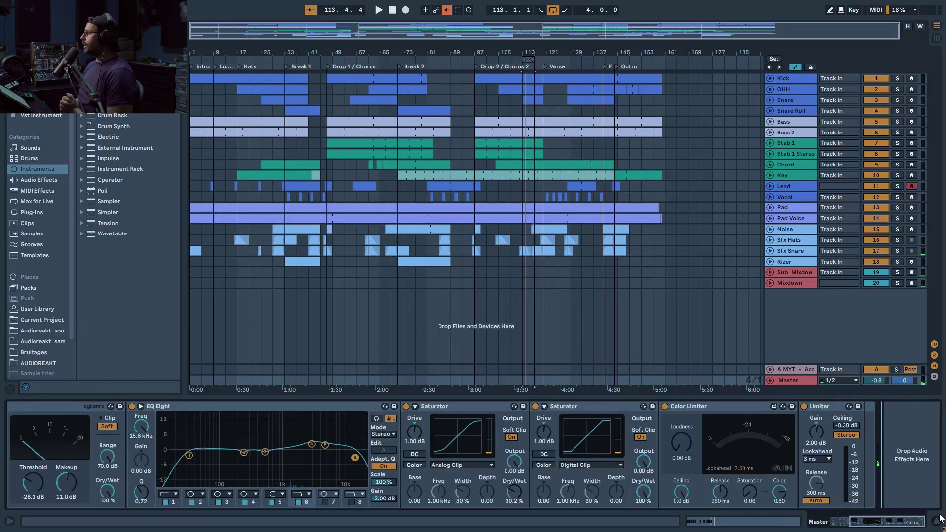